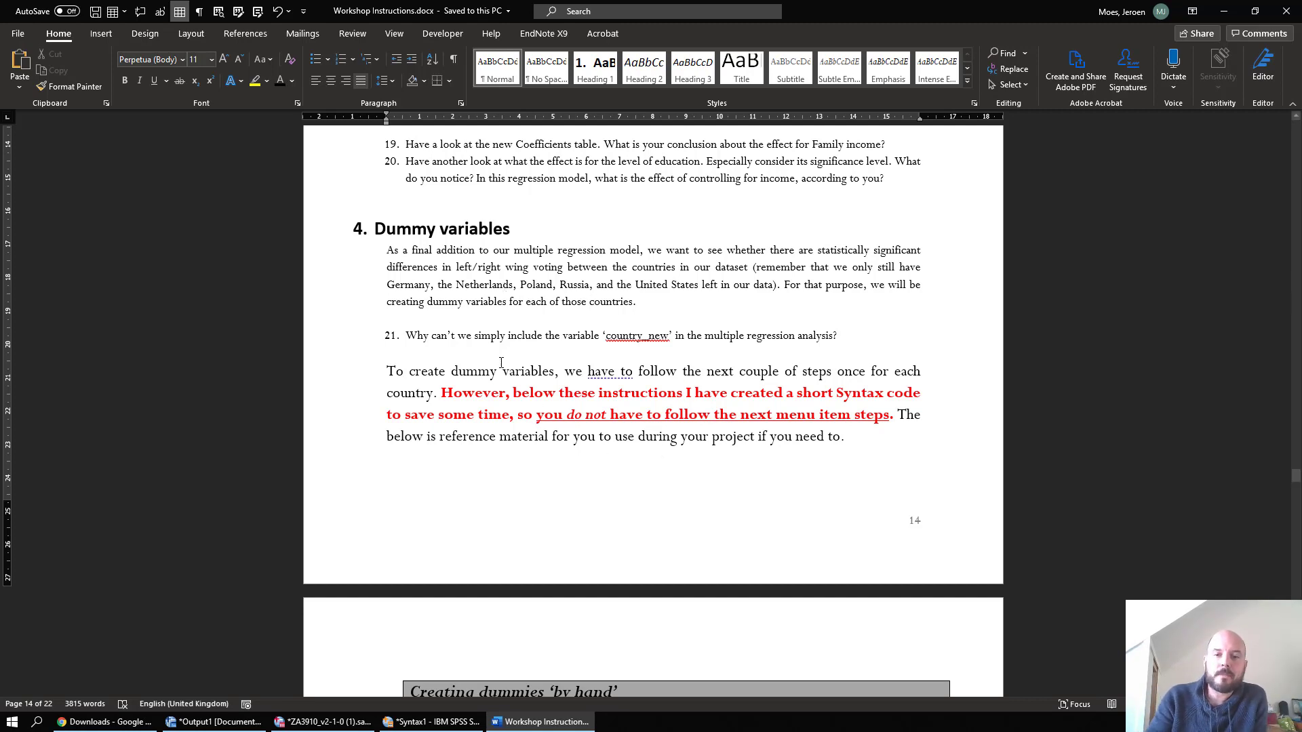
Step: Read question 21 about including country_new in the regression, and locate that variable in the SPSS Data Editor's variable list
drag(405, 337, 829, 346)
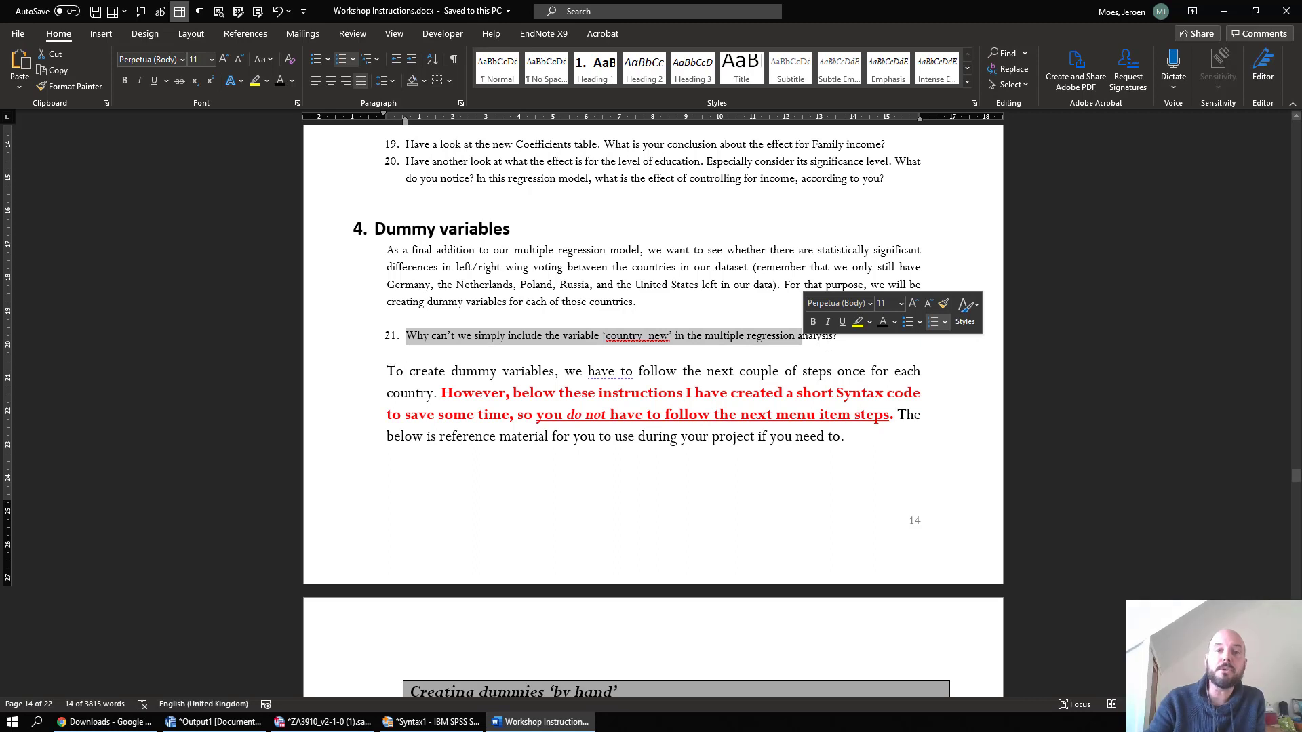
click(720, 336)
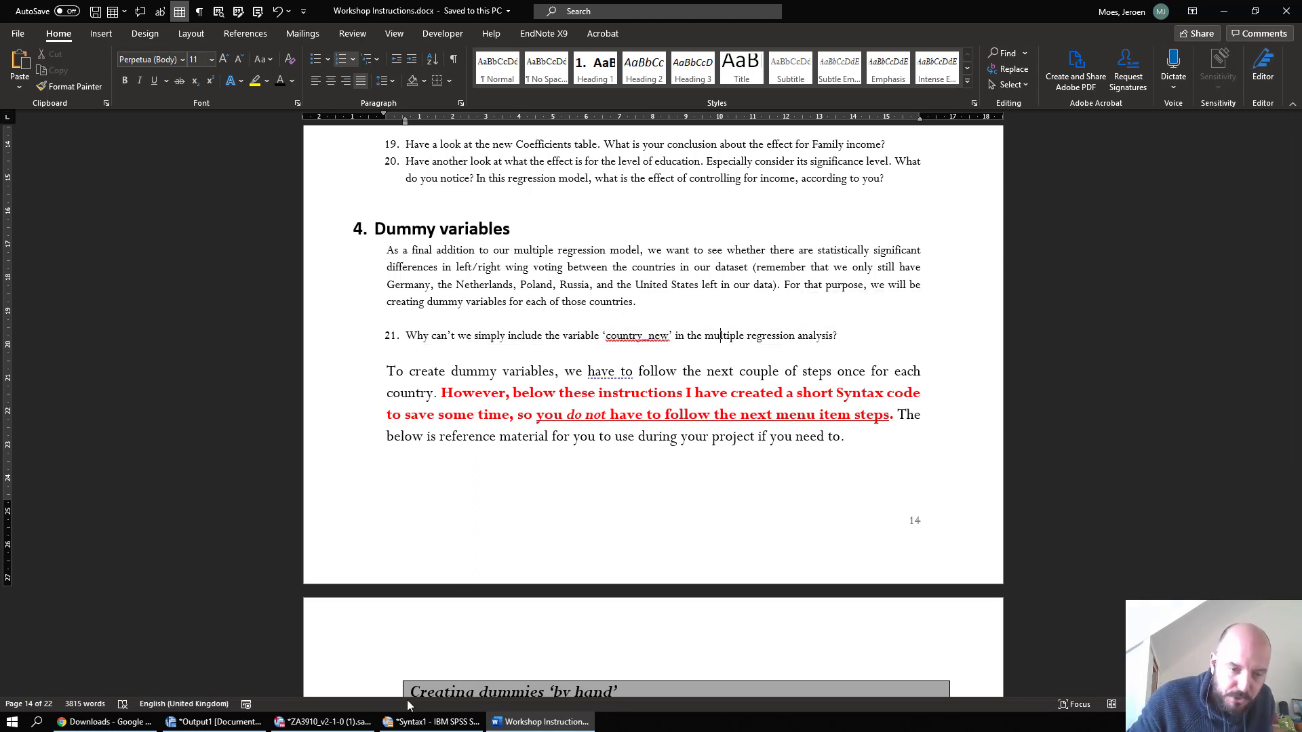
click(348, 725)
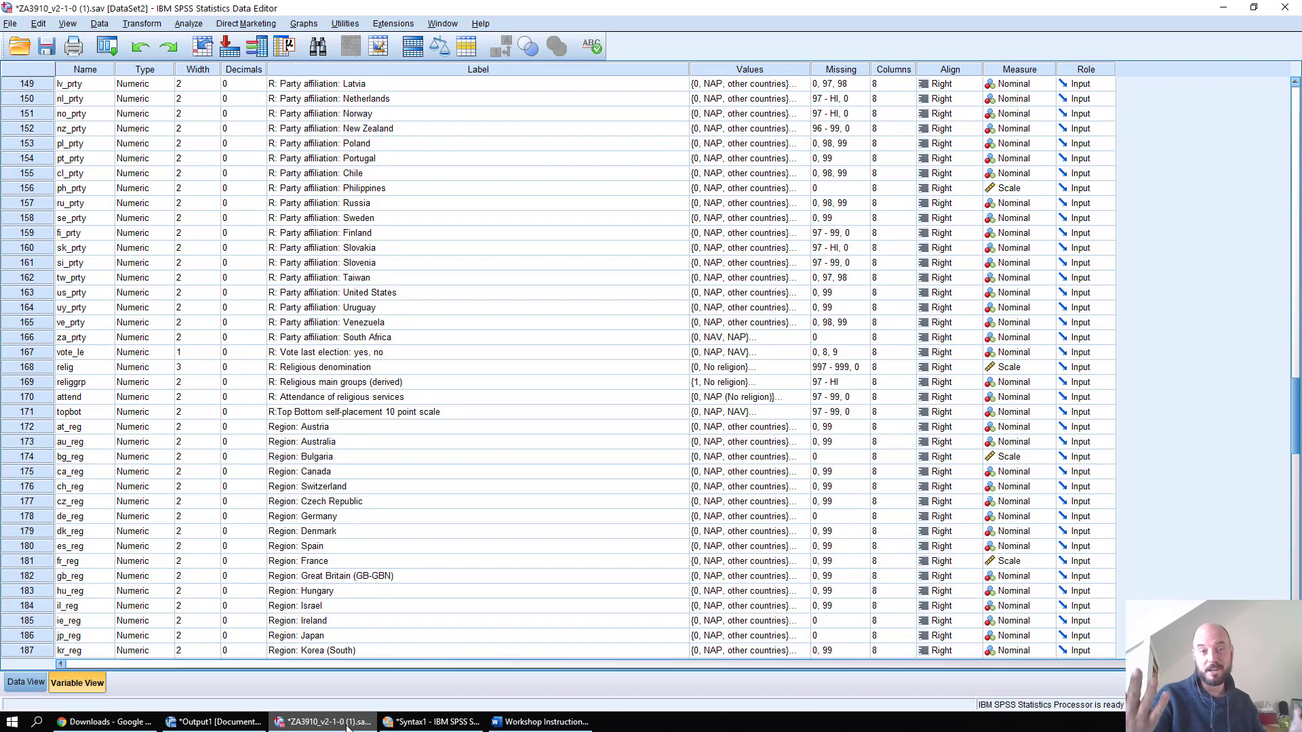
click(435, 492)
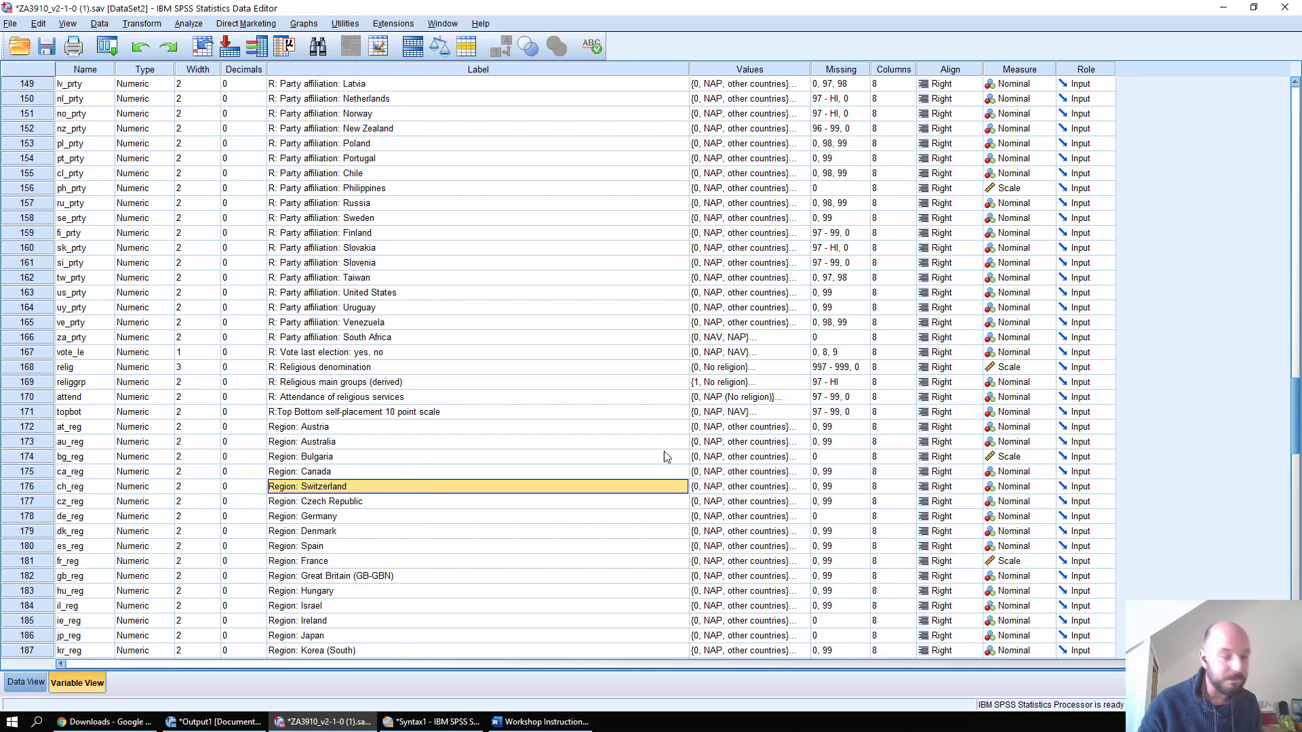
drag(1295, 392, 1295, 570)
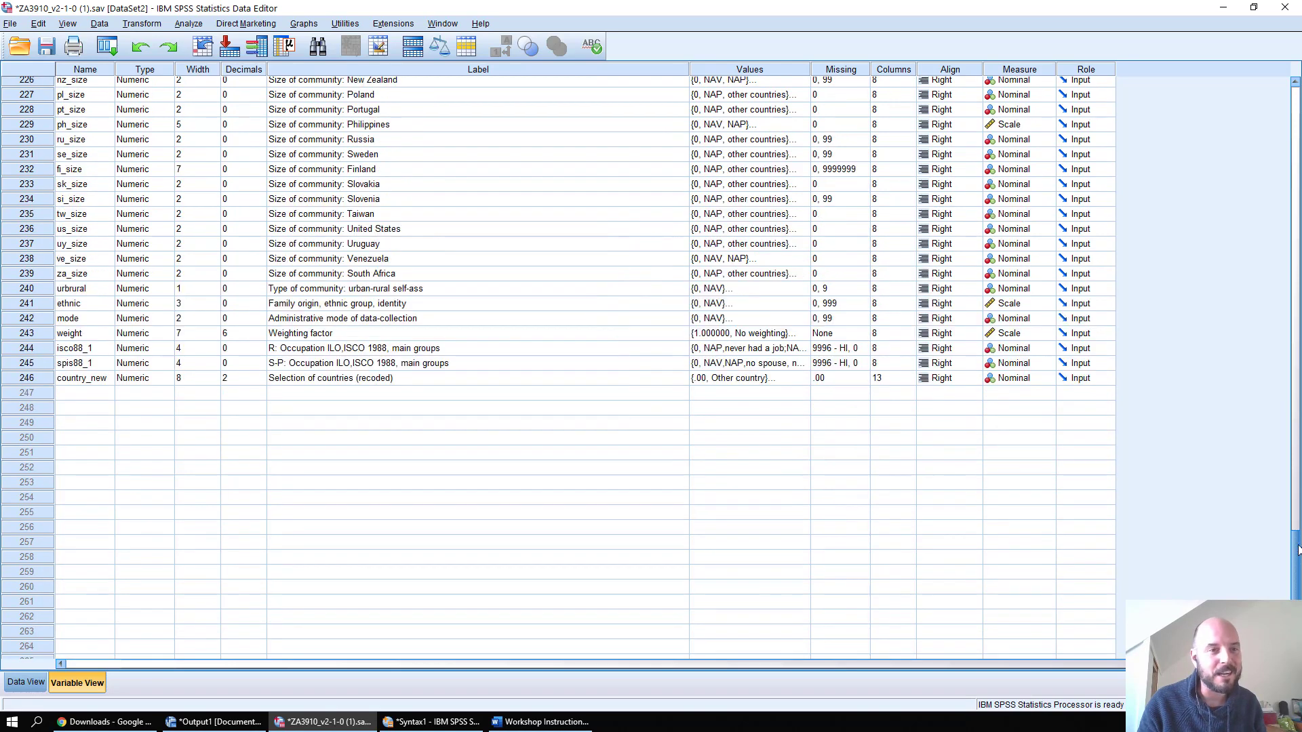
click(100, 380)
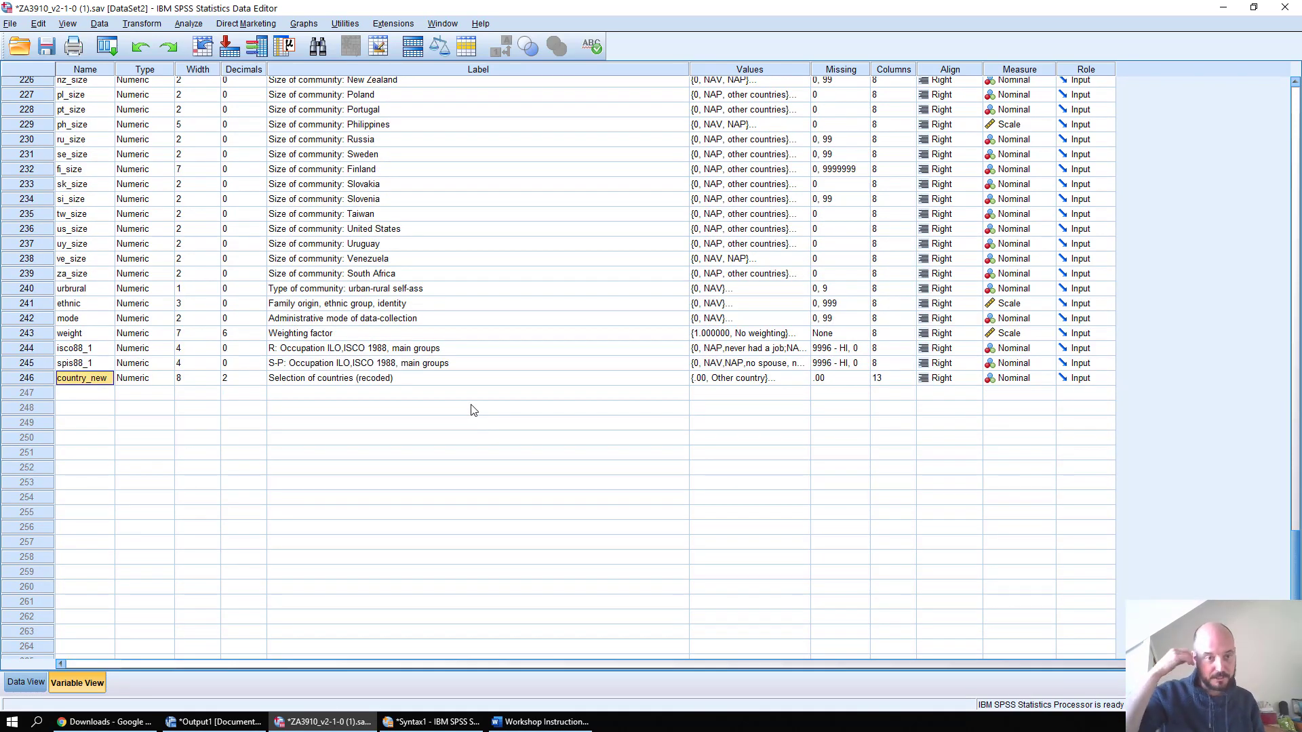
Step: Examine the value labels defined for country_new and cancel without changing them
click(455, 380)
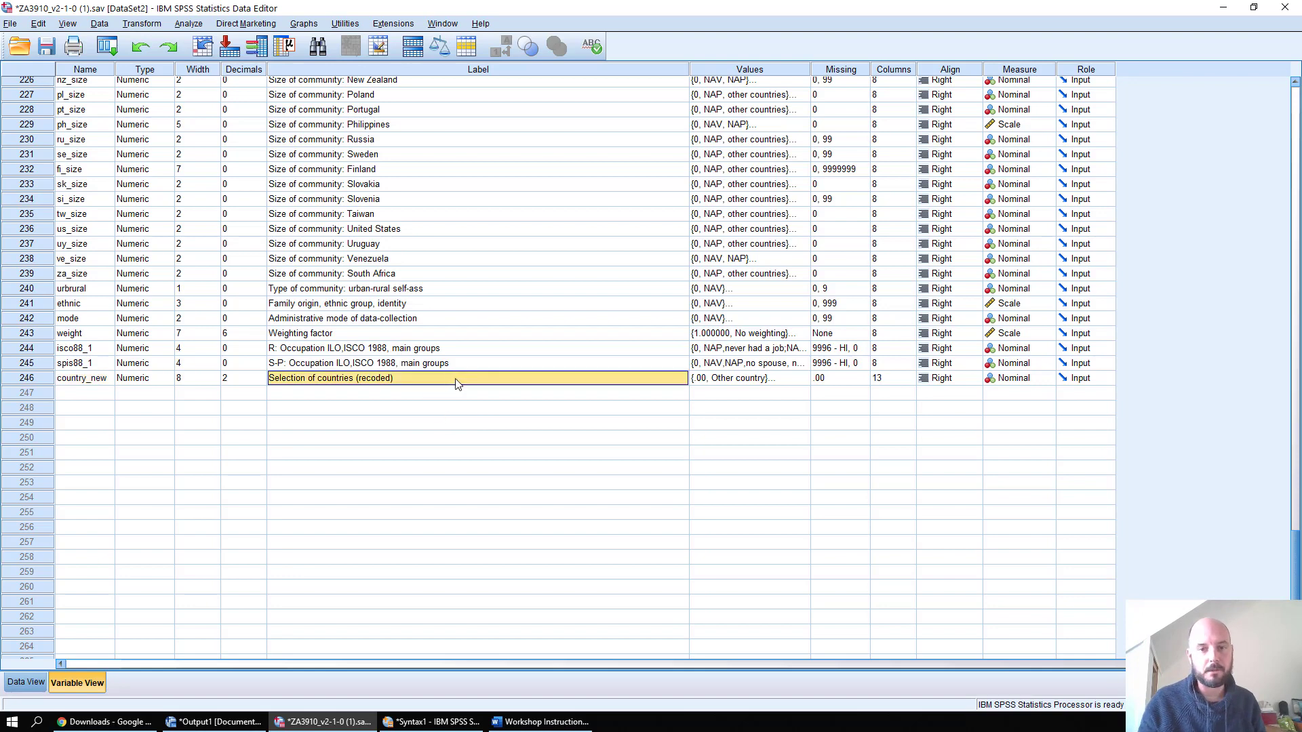
click(787, 382)
click(802, 381)
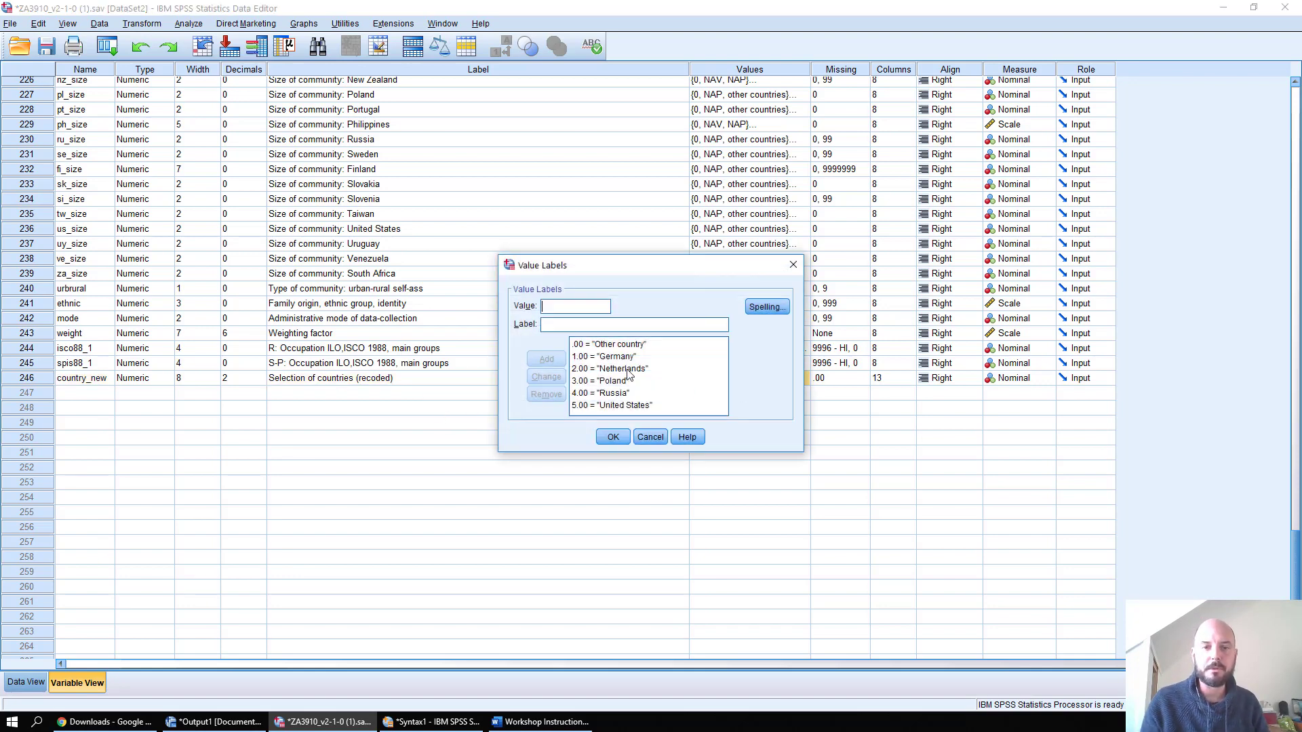
click(602, 392)
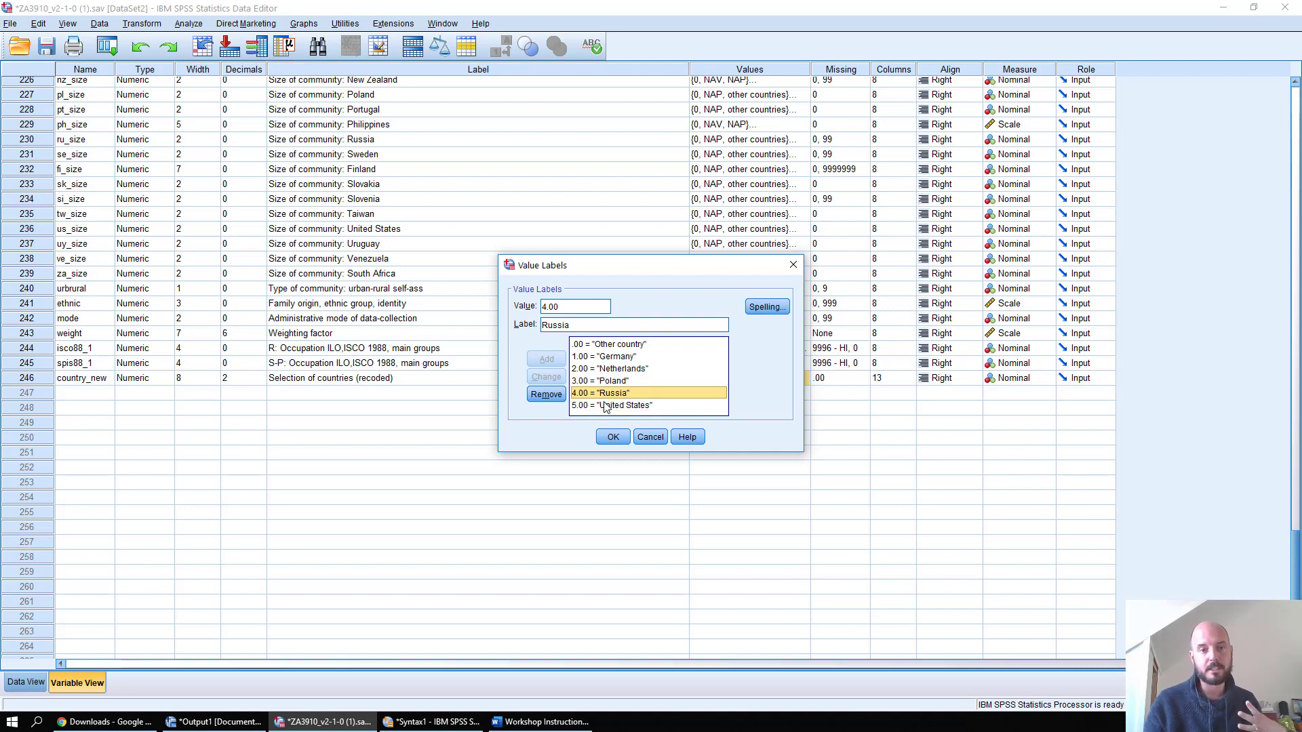
click(651, 438)
click(357, 380)
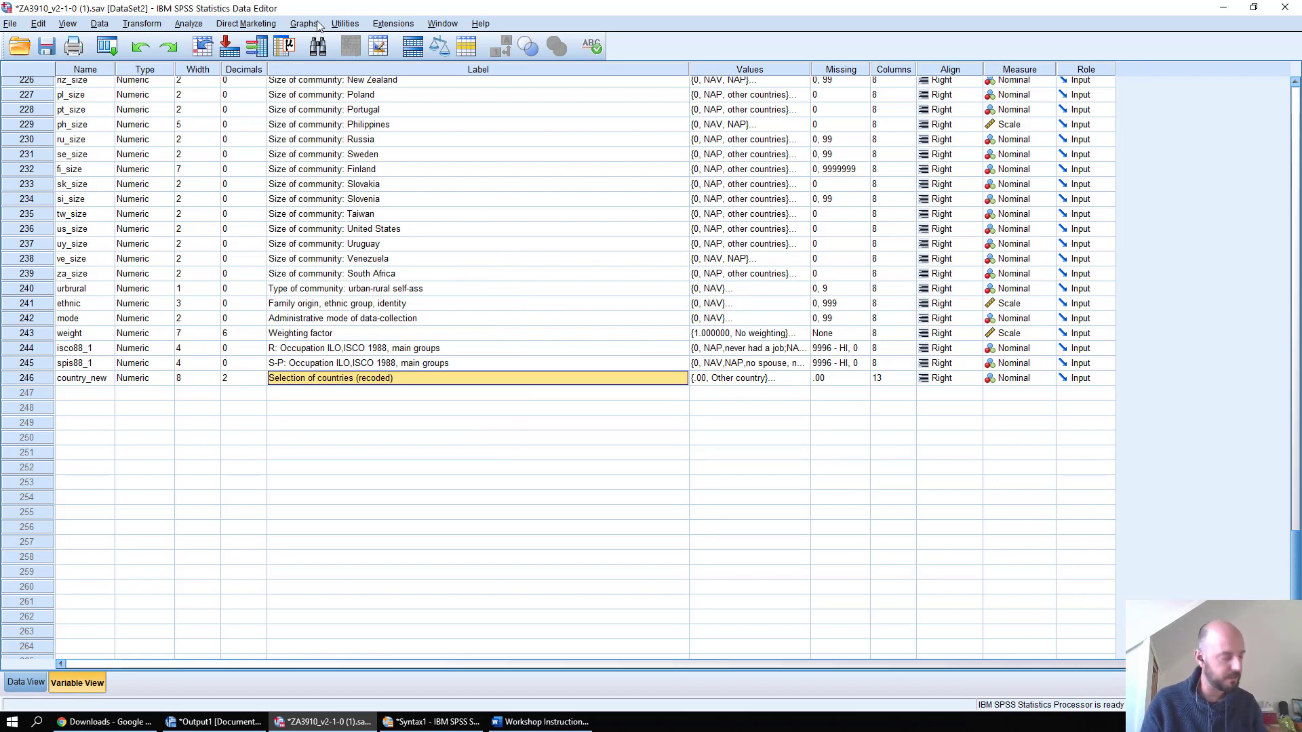
Step: Switch to the Word instructions and read the sections on creating country dummies and including them in the linear regression
key(alt+Tab)
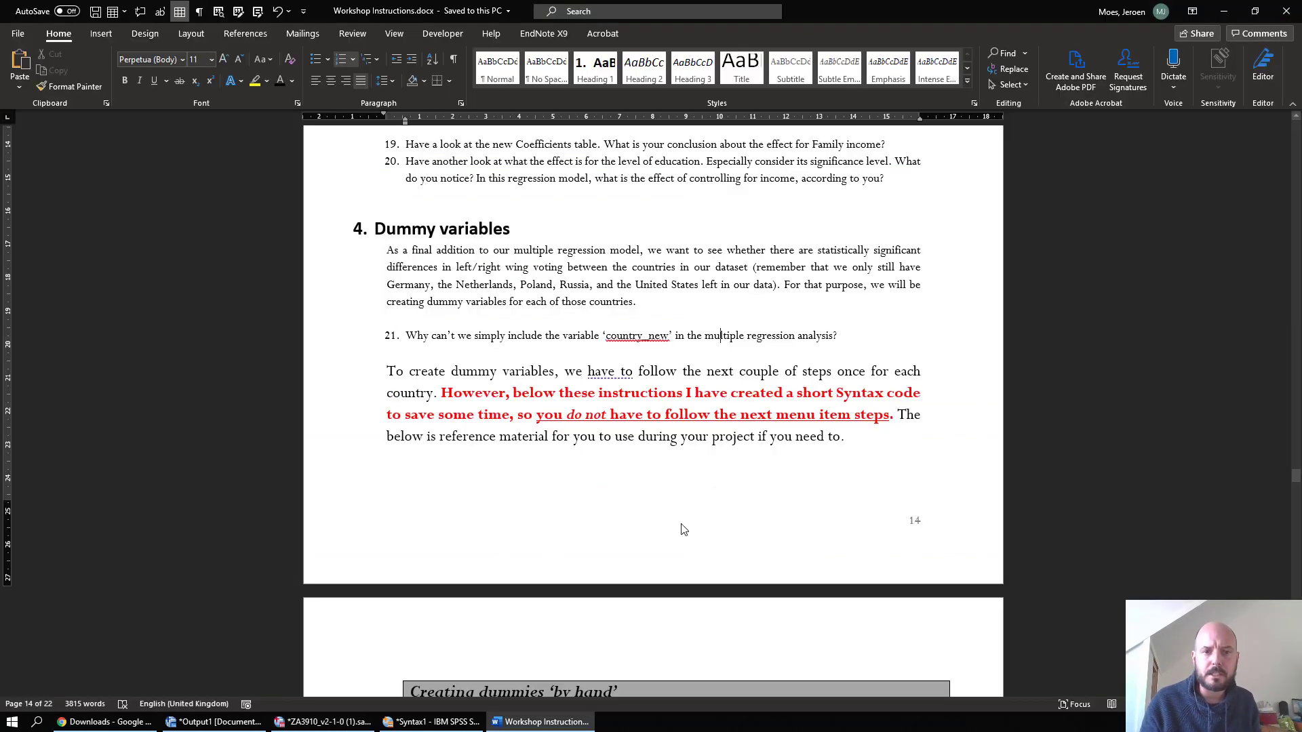
scroll(705, 440, down, 15)
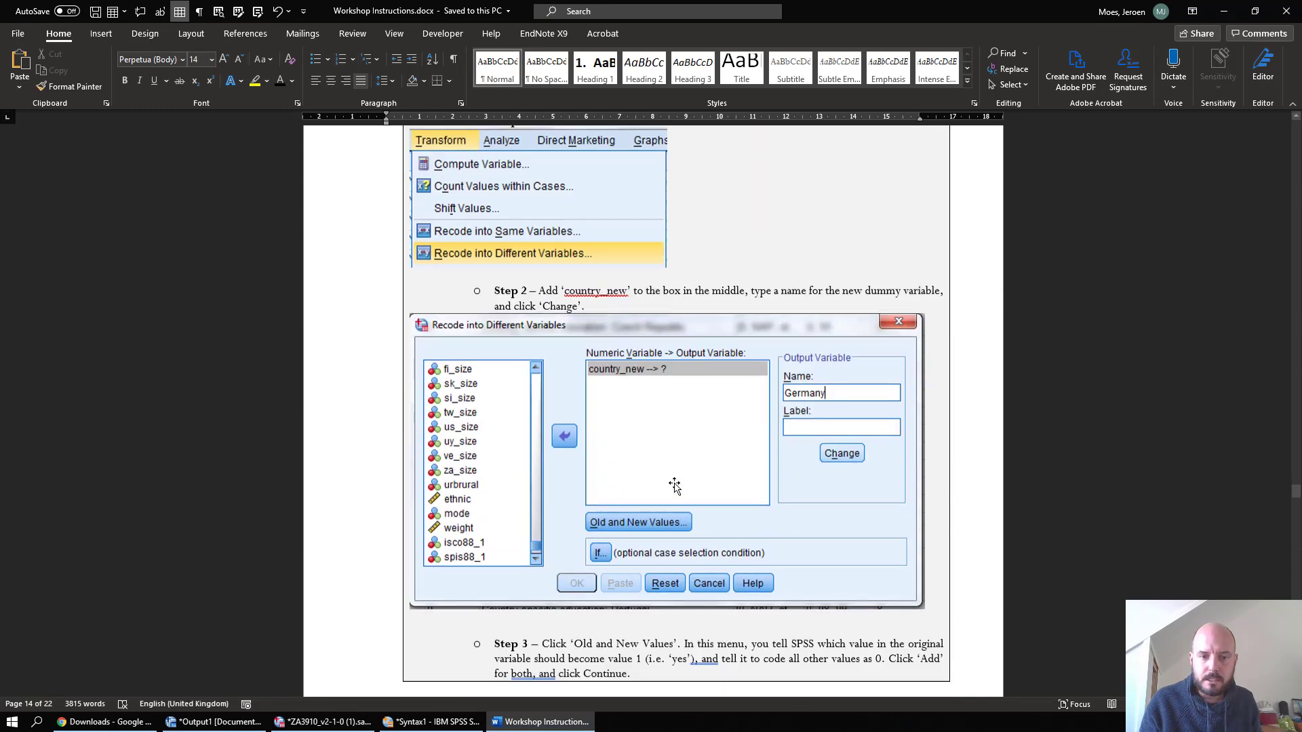
click(675, 487)
scroll(675, 487, down, 16)
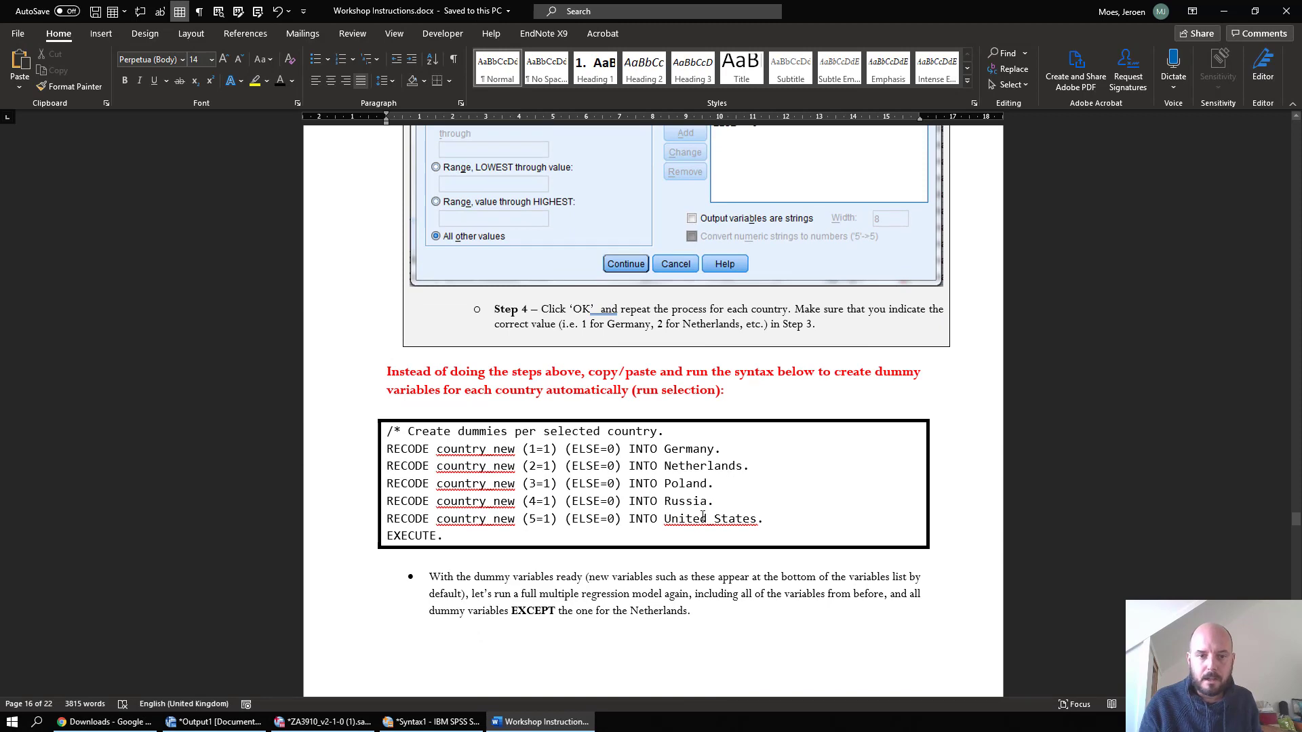
scroll(811, 526, down, 9)
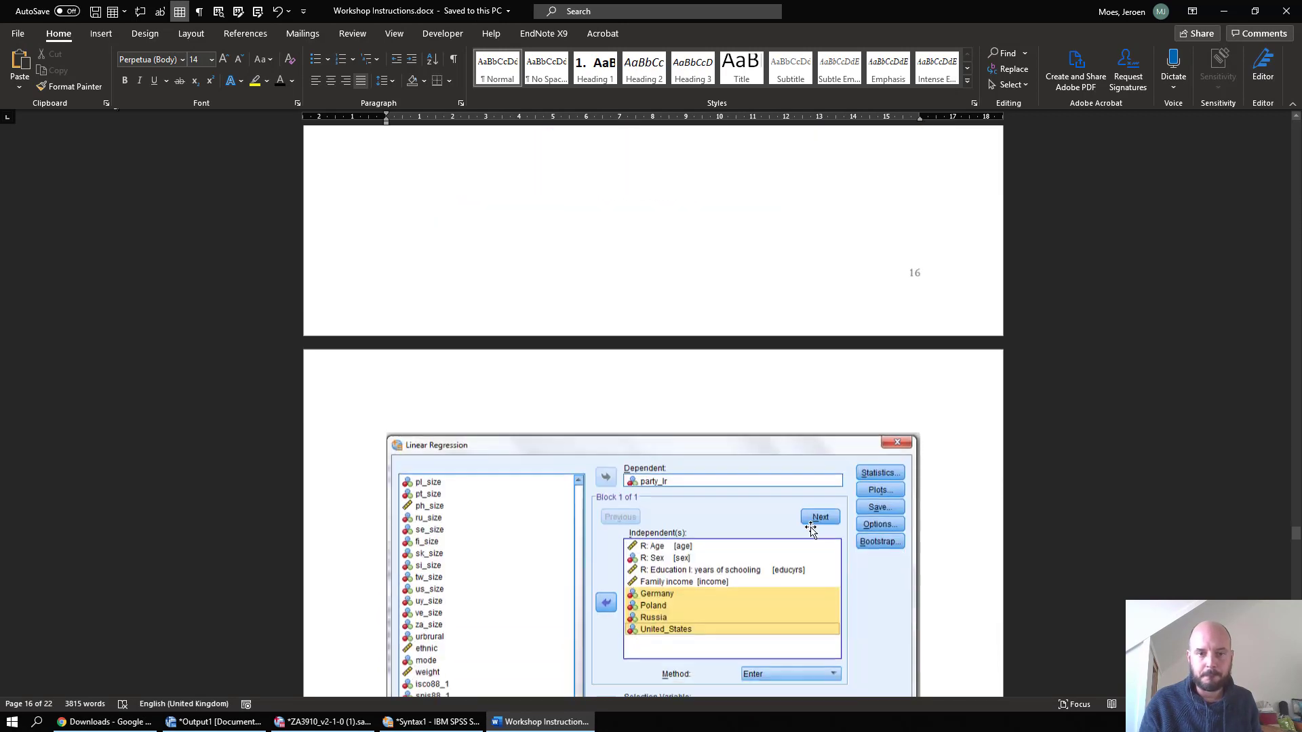
scroll(811, 526, down, 6)
scroll(811, 526, up, 3)
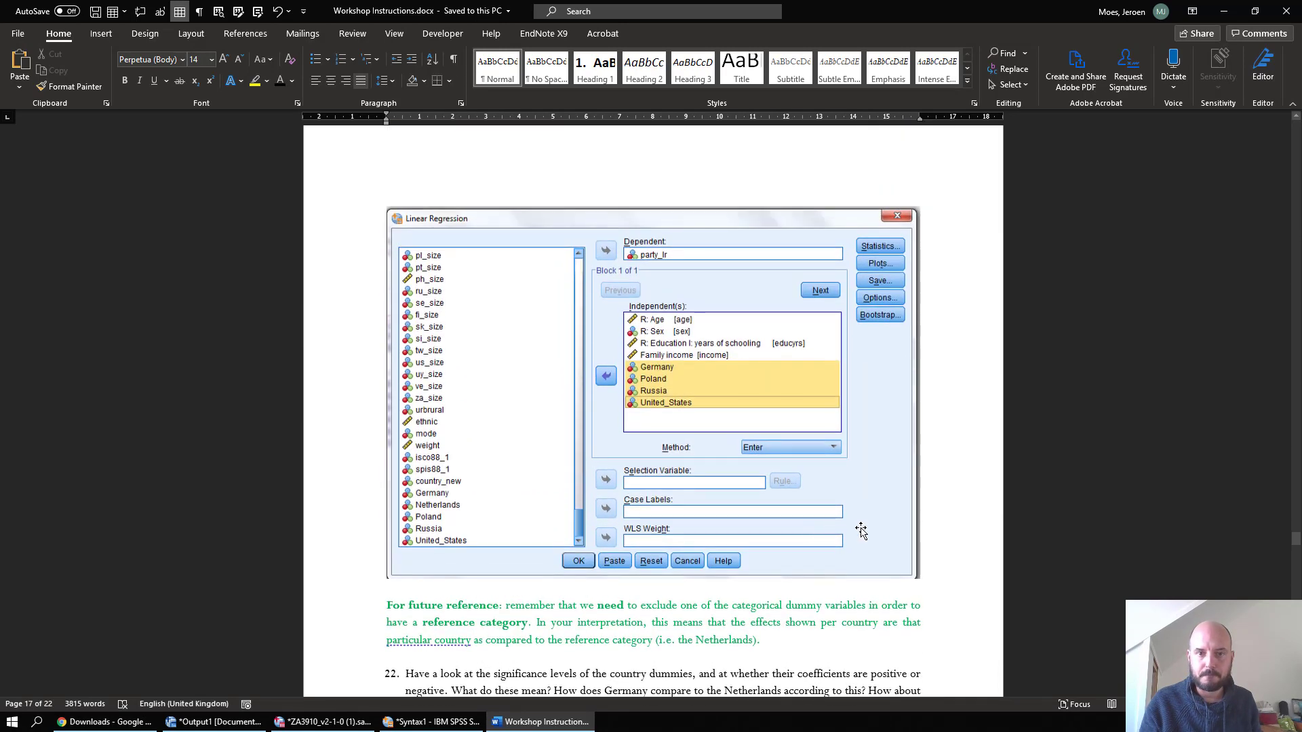
Step: Switch back to the SPSS Data Editor, open the Chart Builder without its introductory notice in future, and reset the existing chart
key(alt+Tab)
click(359, 260)
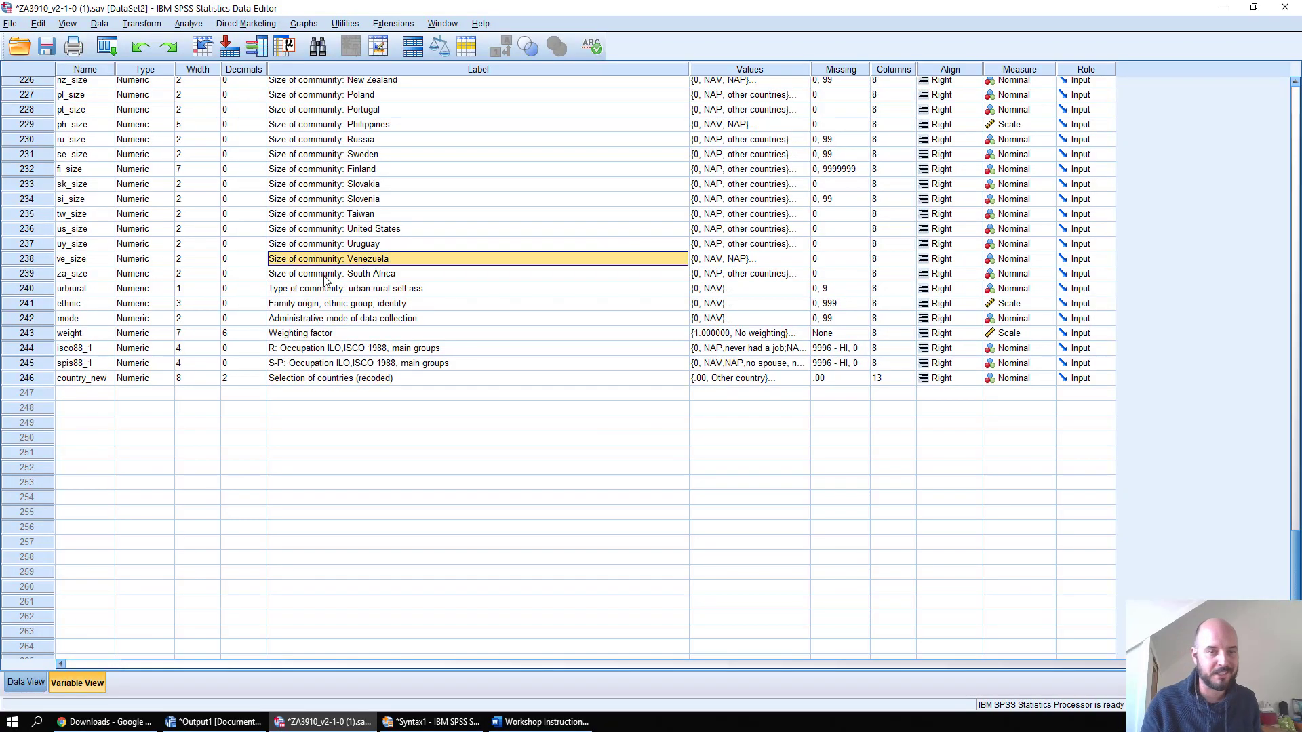
click(312, 24)
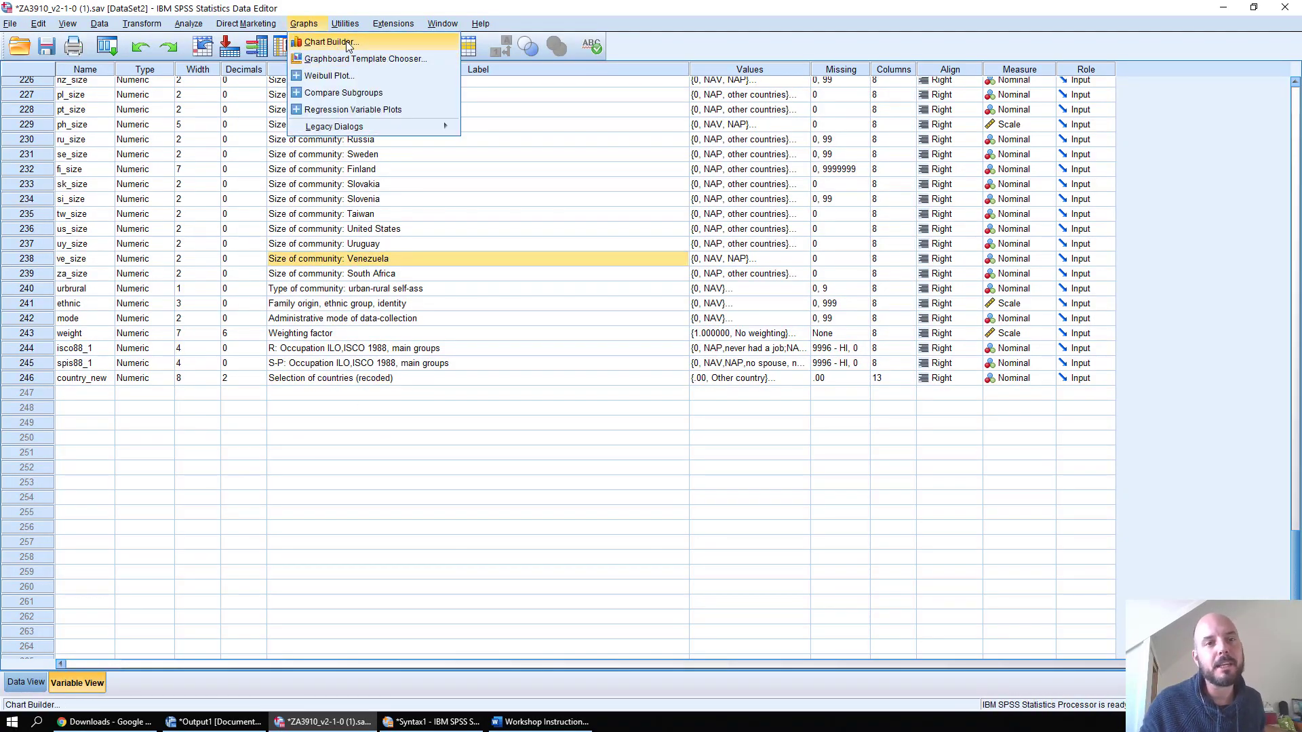
click(331, 42)
click(575, 402)
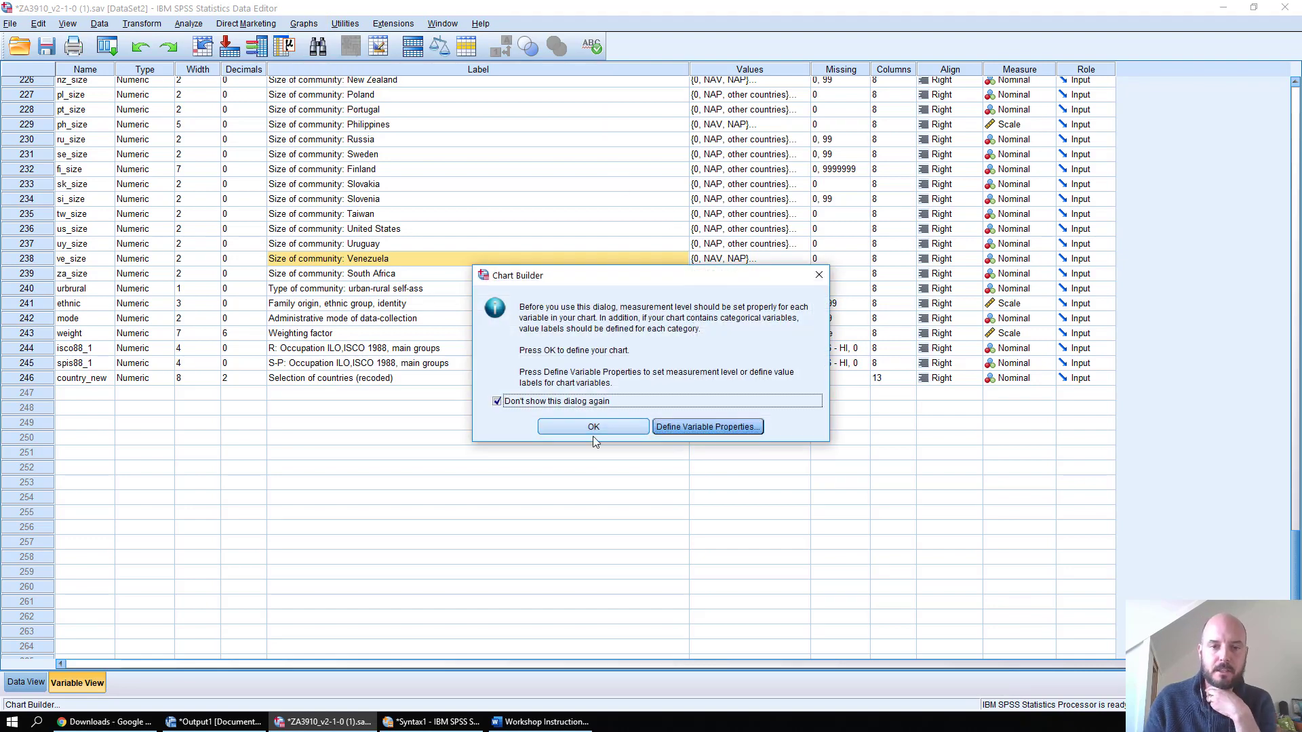
click(593, 433)
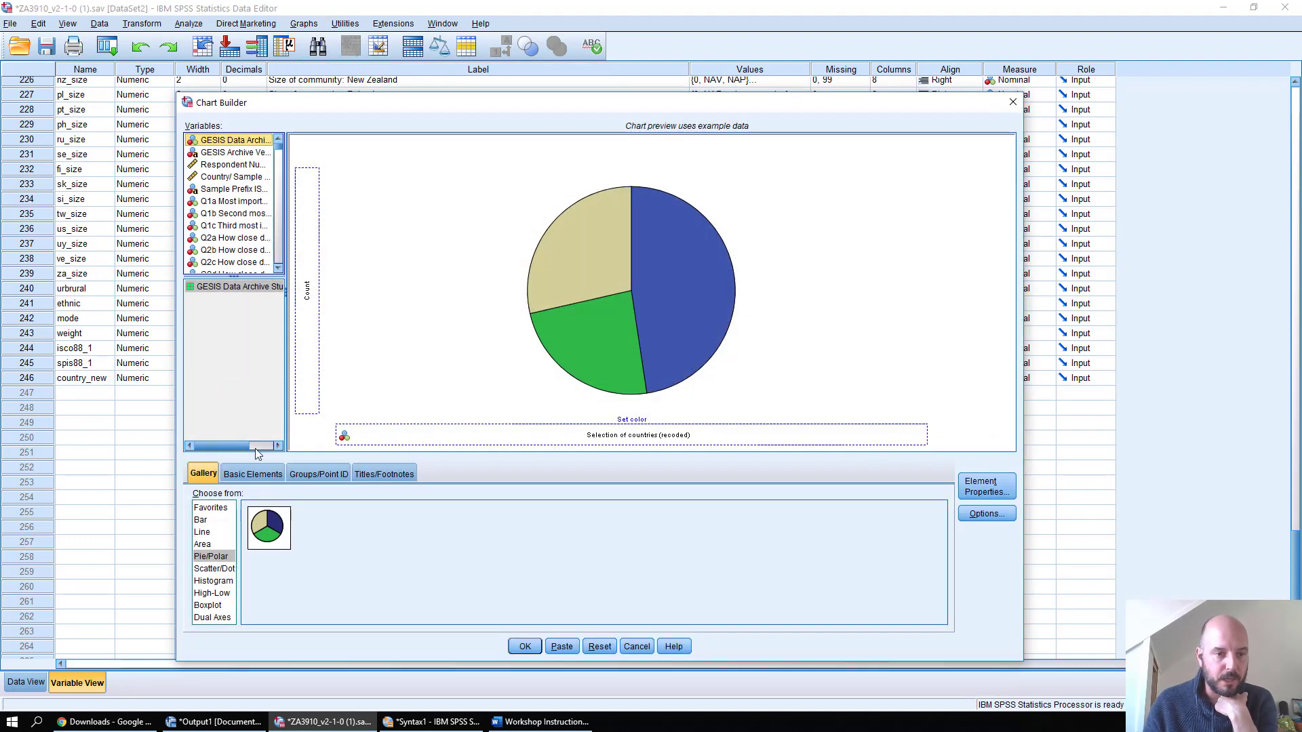
click(601, 647)
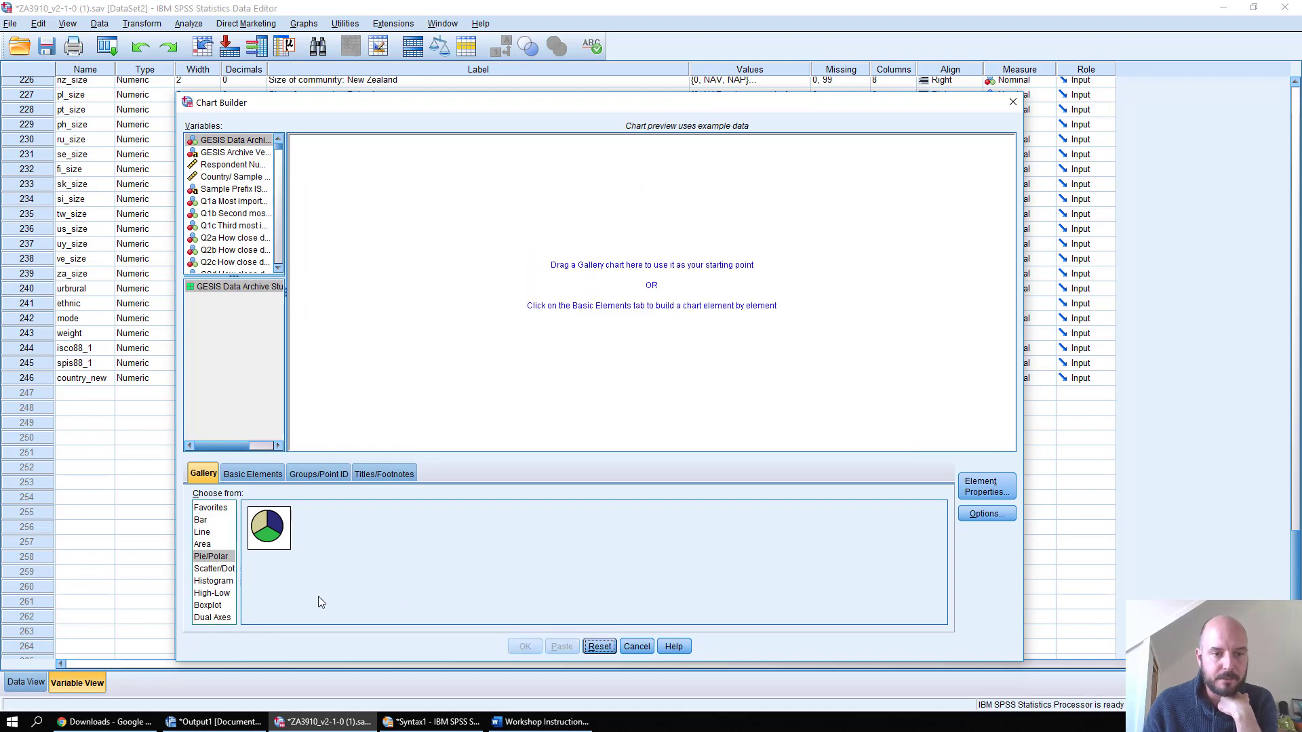
Step: Start a simple scatter plot in the Chart Builder canvas and dismiss its element properties
click(215, 569)
drag(269, 528, 511, 323)
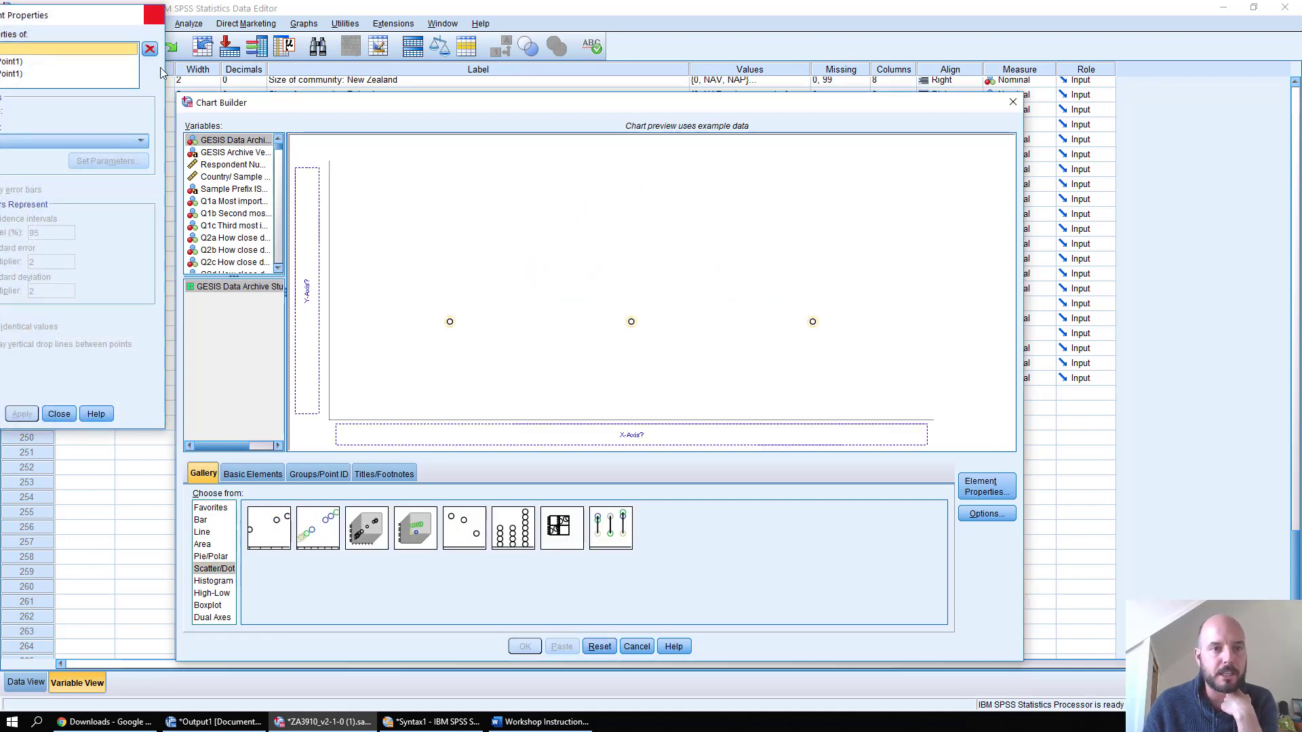
click(155, 14)
Step: Display variable names instead of labels in the Chart Builder's variable list
click(228, 177)
right_click(231, 189)
click(244, 202)
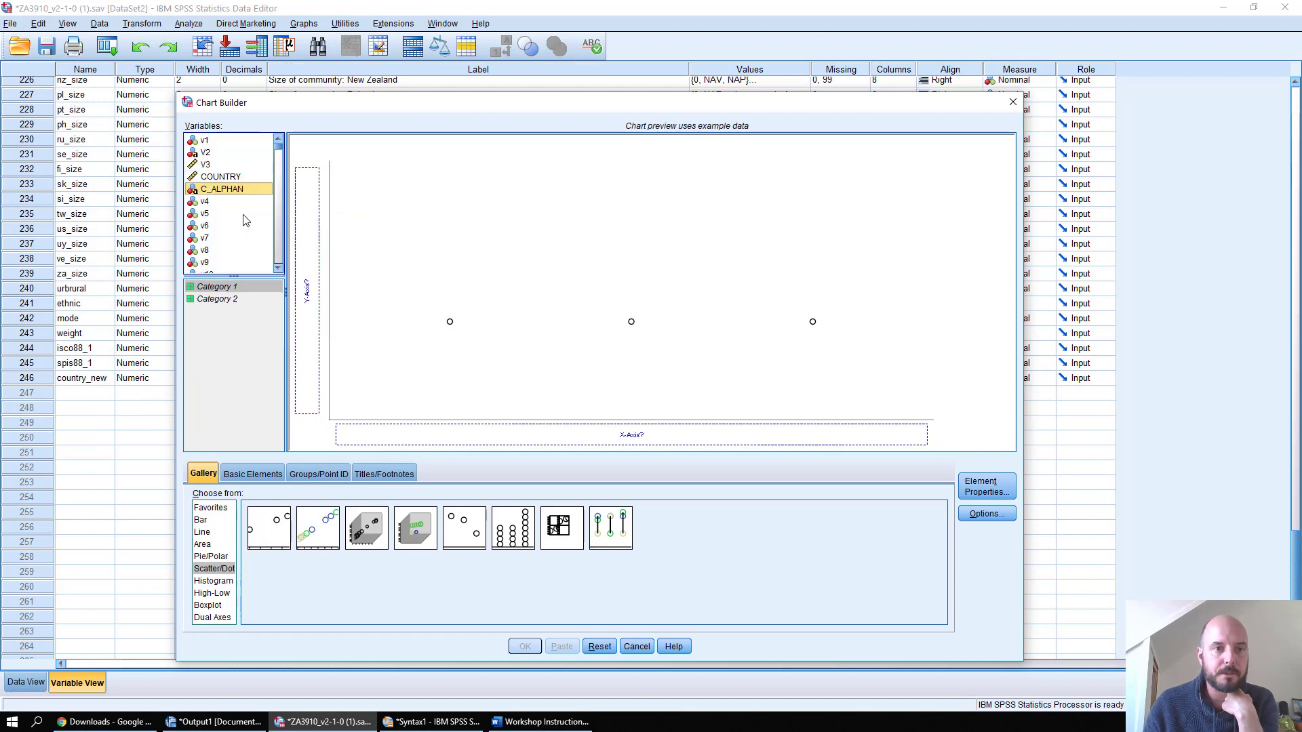
click(234, 177)
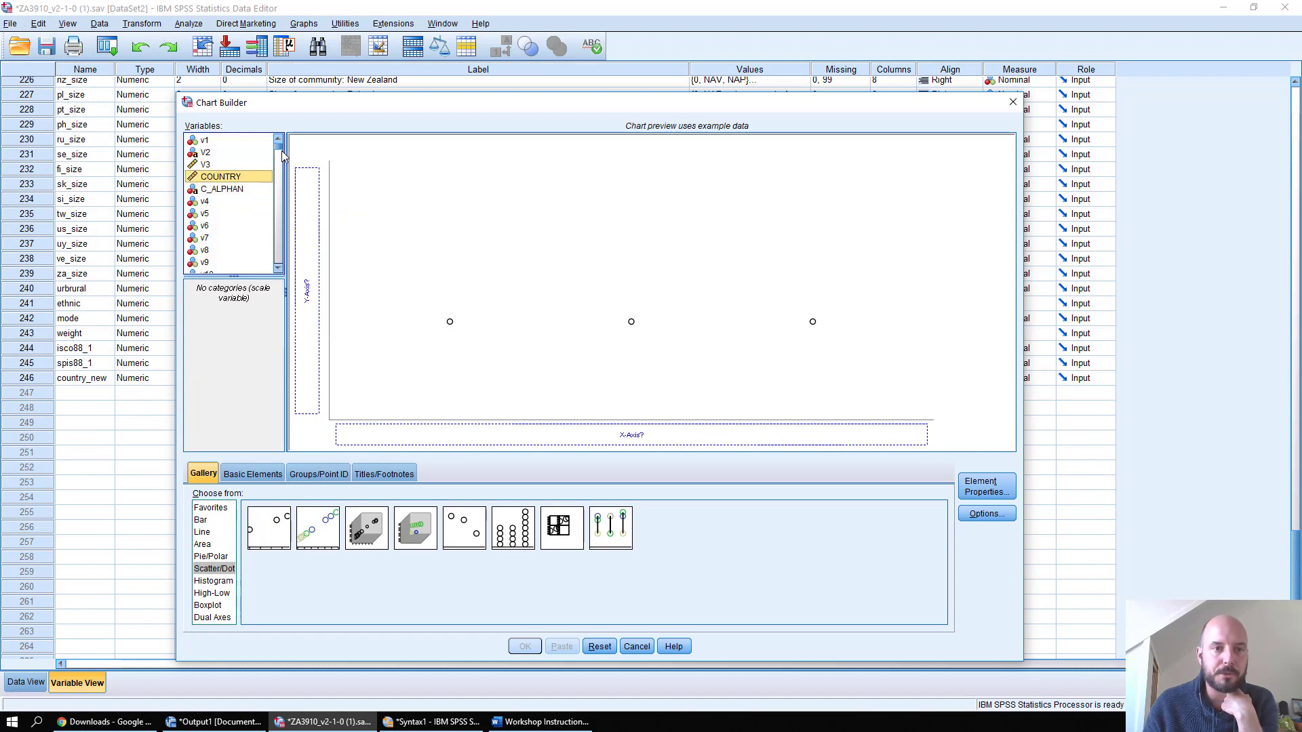
Step: Treat country_new as a Scale variable and assign it to the scatter plot's X-axis
click(281, 165)
drag(279, 160, 272, 267)
click(231, 269)
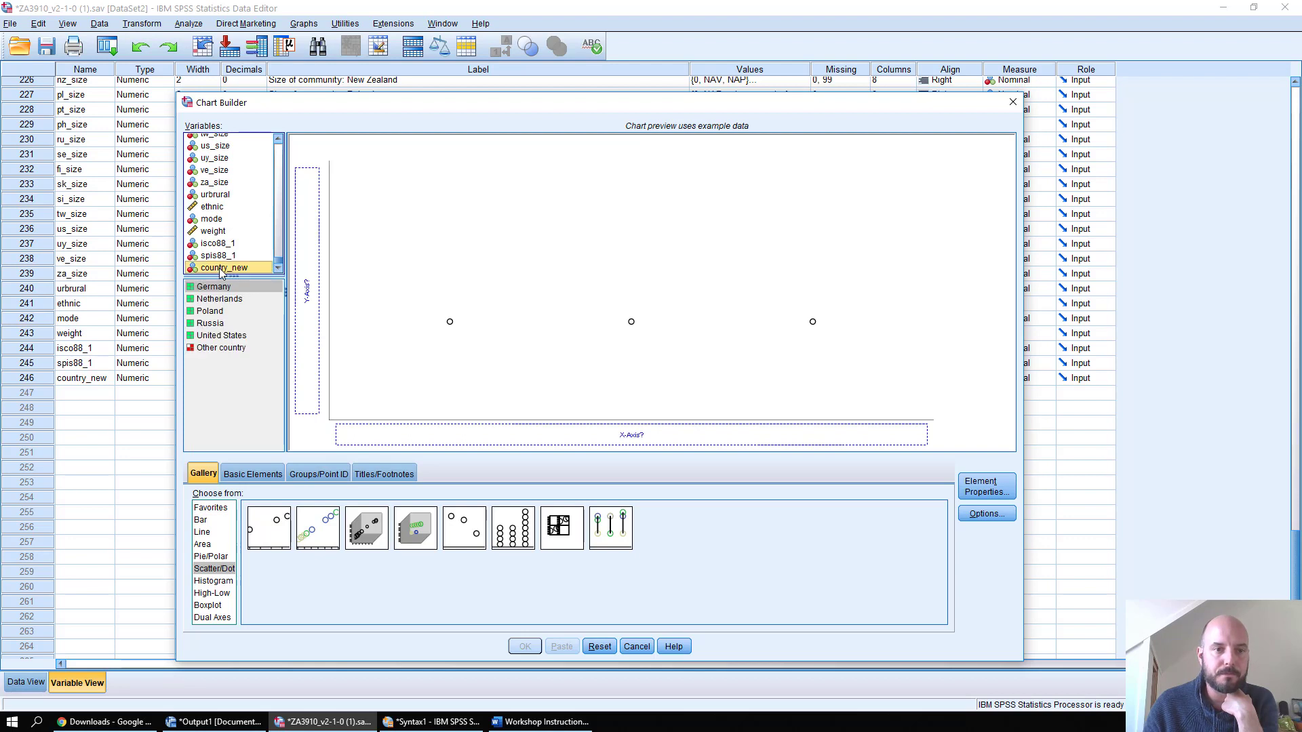
right_click(223, 271)
click(244, 422)
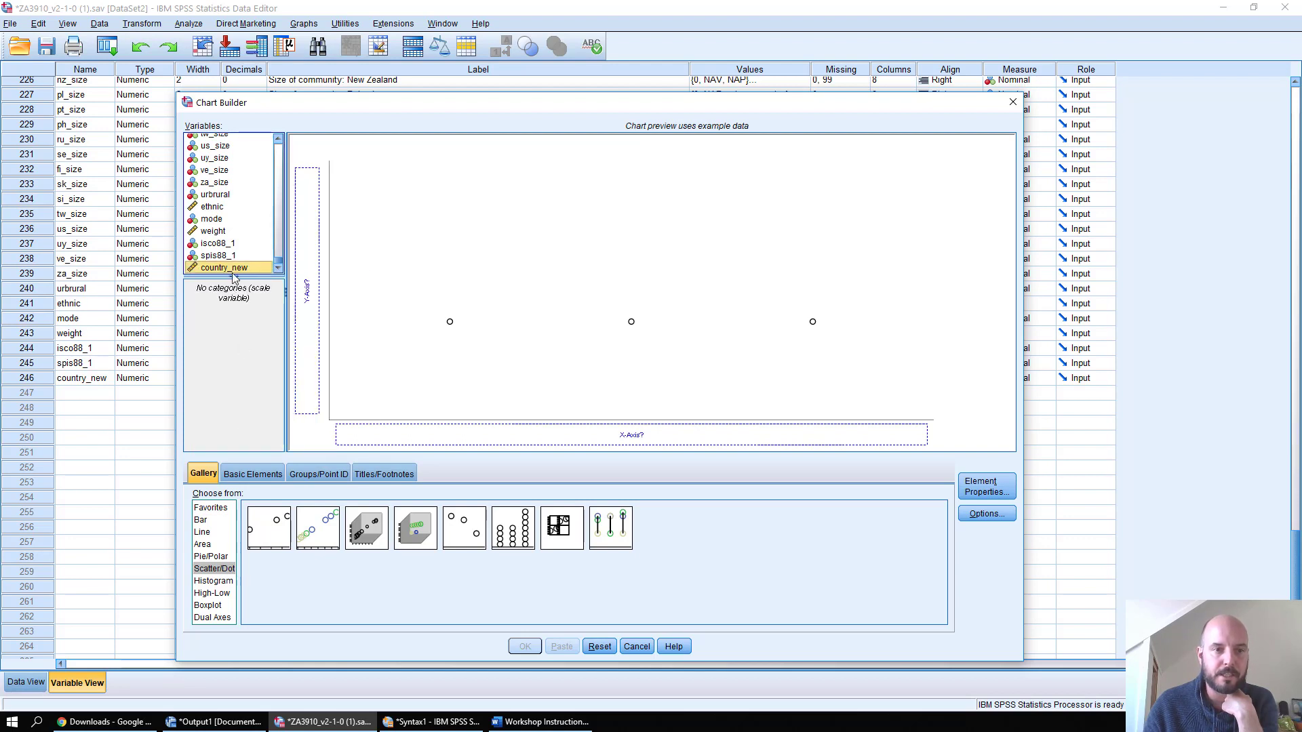
drag(236, 270, 539, 441)
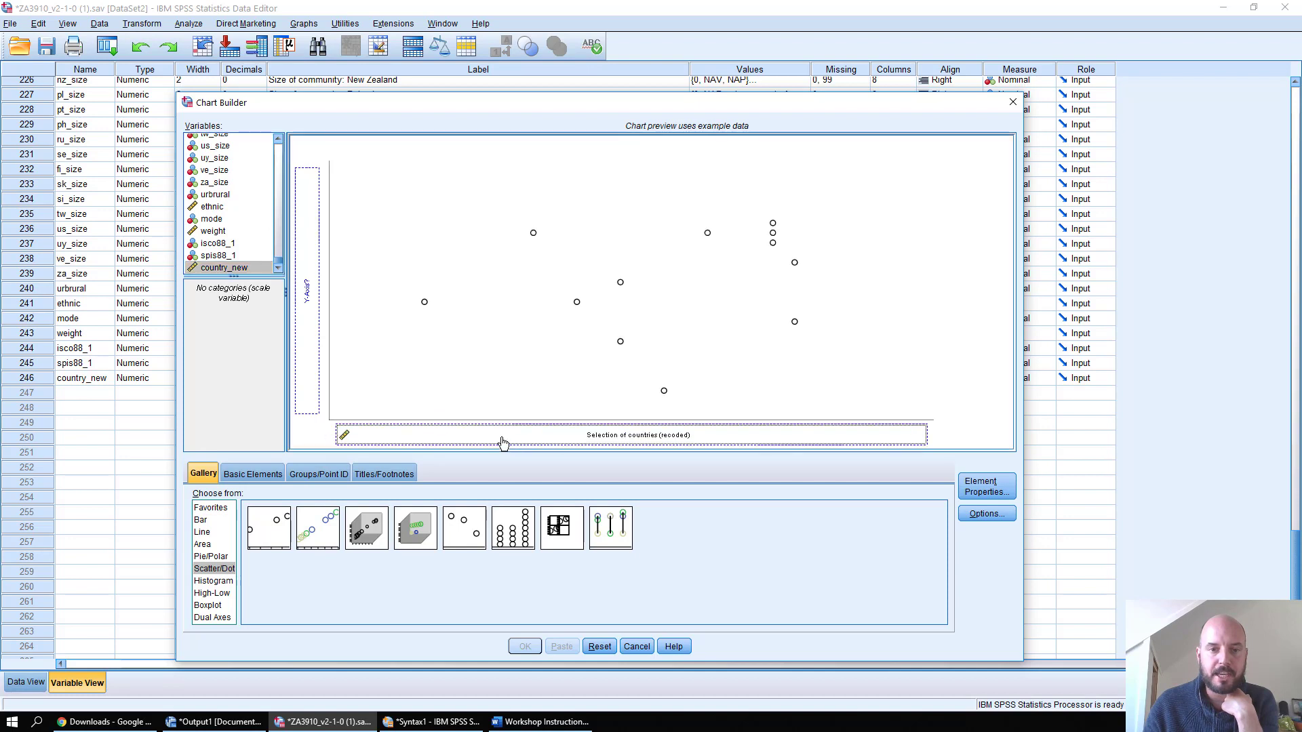
Step: Treat party_lr as a Scale variable, assign it to the Y-axis, and generate the scatter plot
click(243, 243)
click(237, 195)
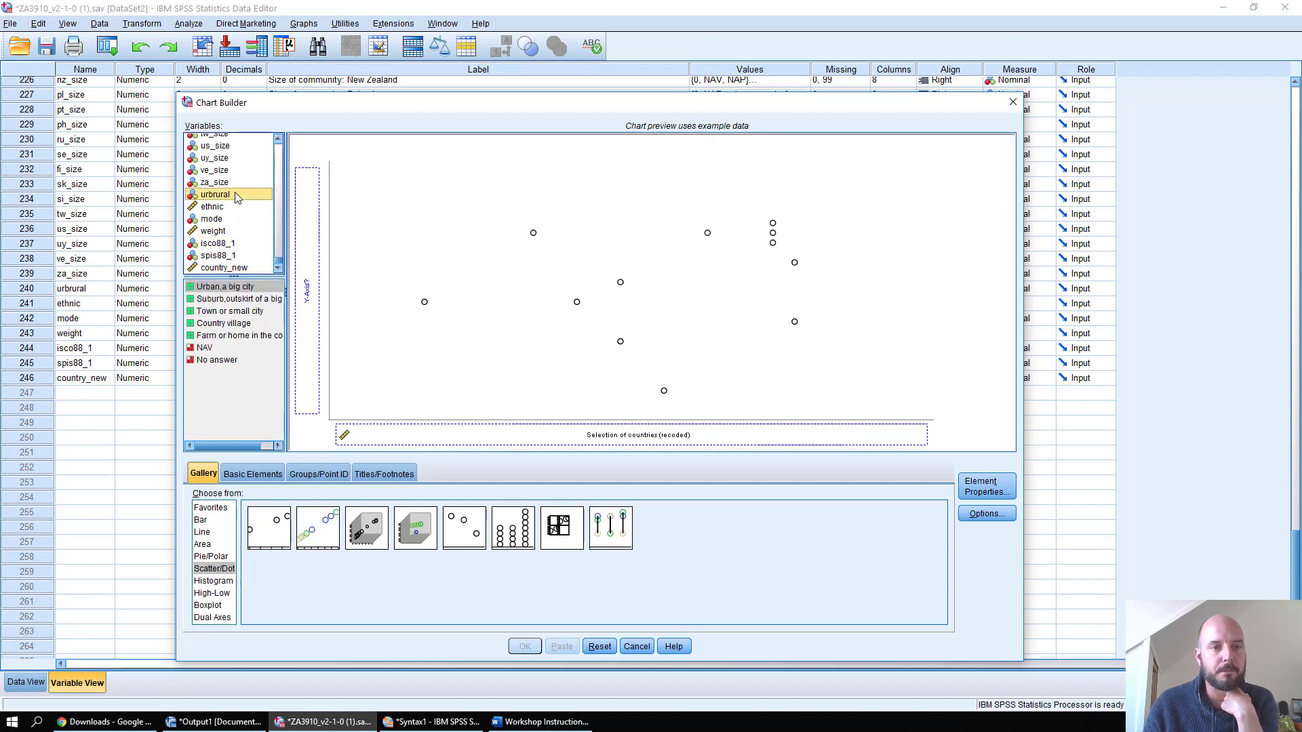
text(pa)
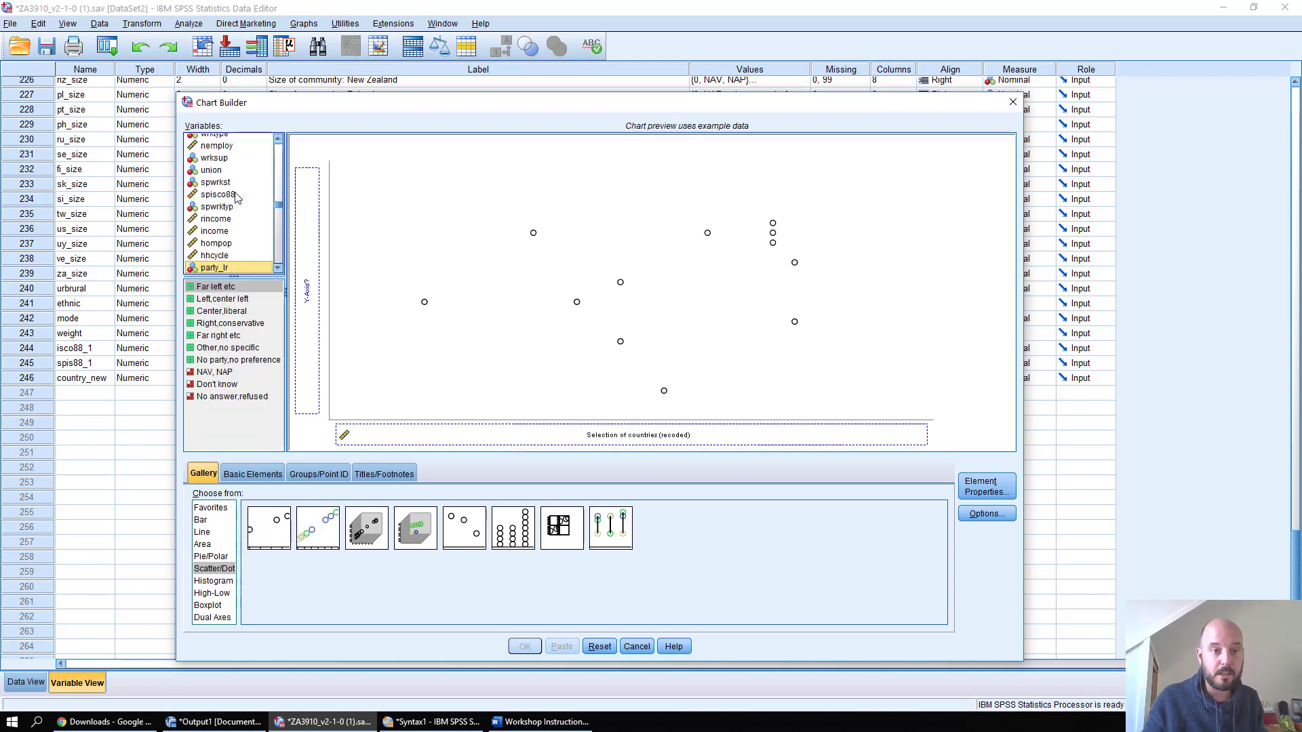
right_click(215, 269)
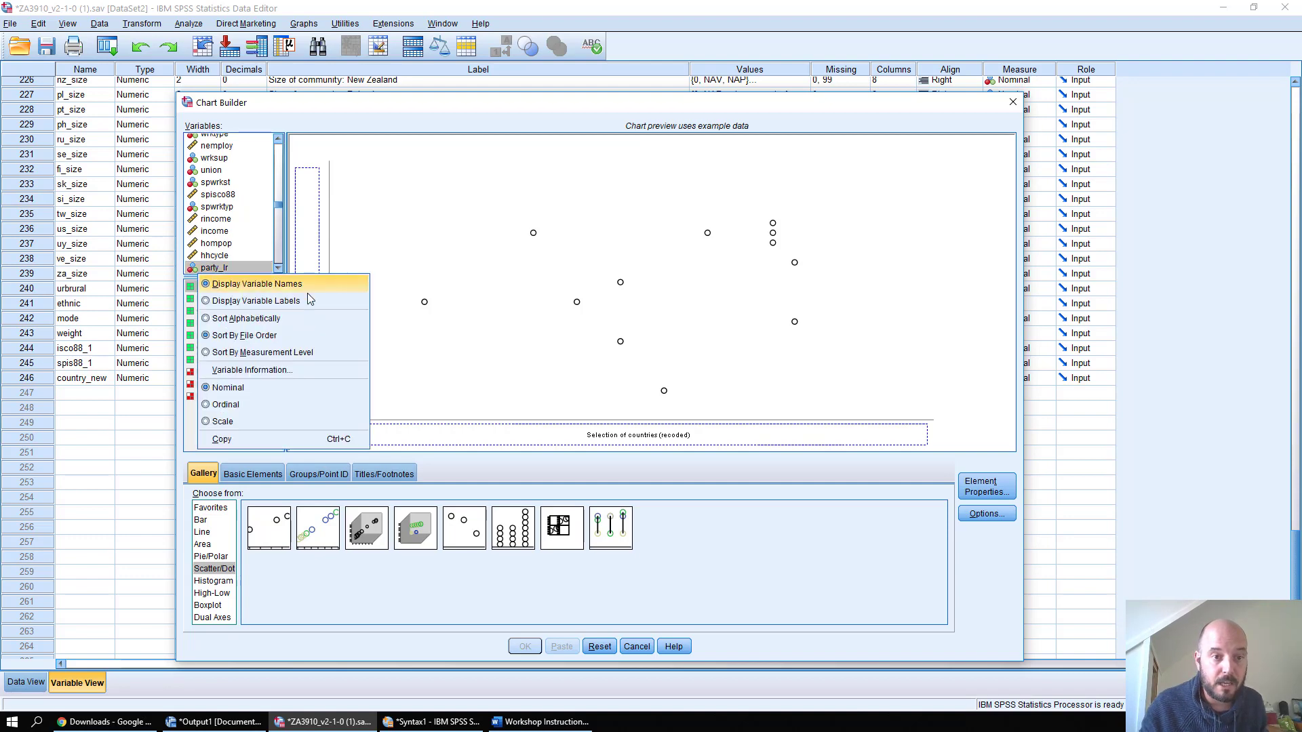
click(250, 422)
drag(220, 269, 309, 280)
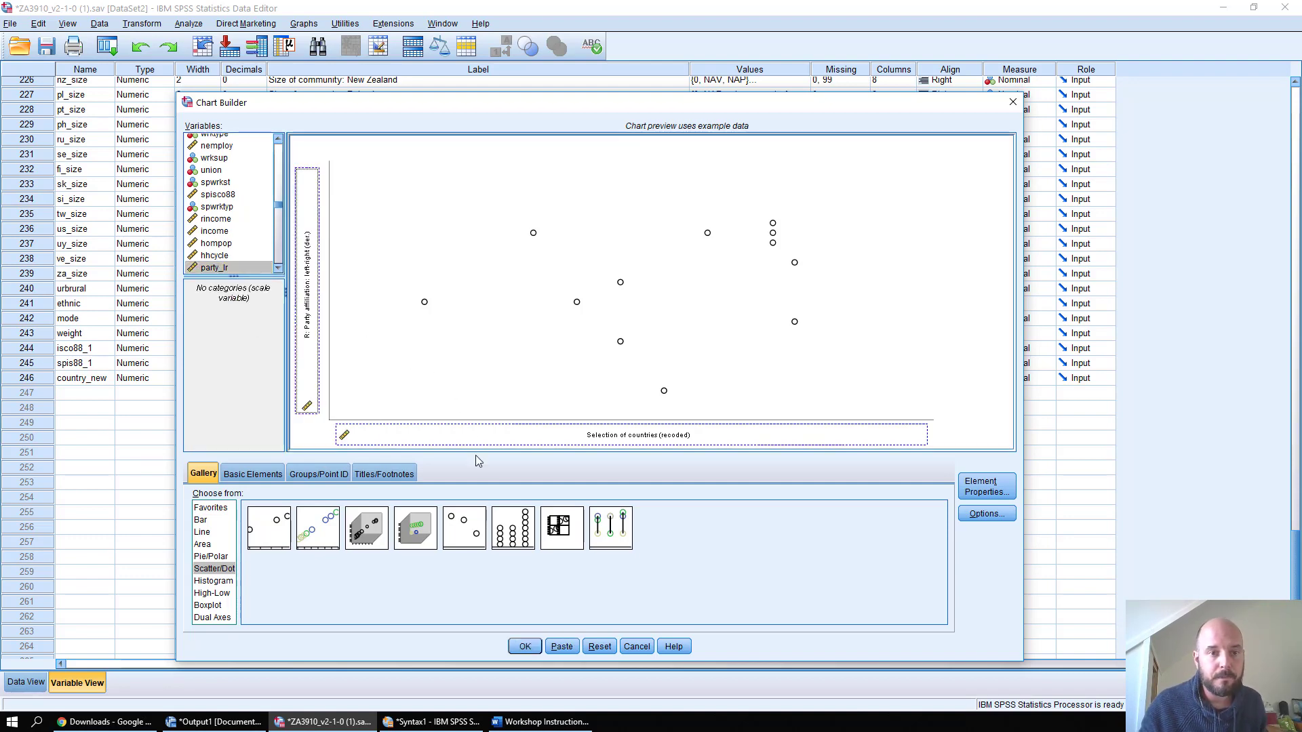
click(525, 646)
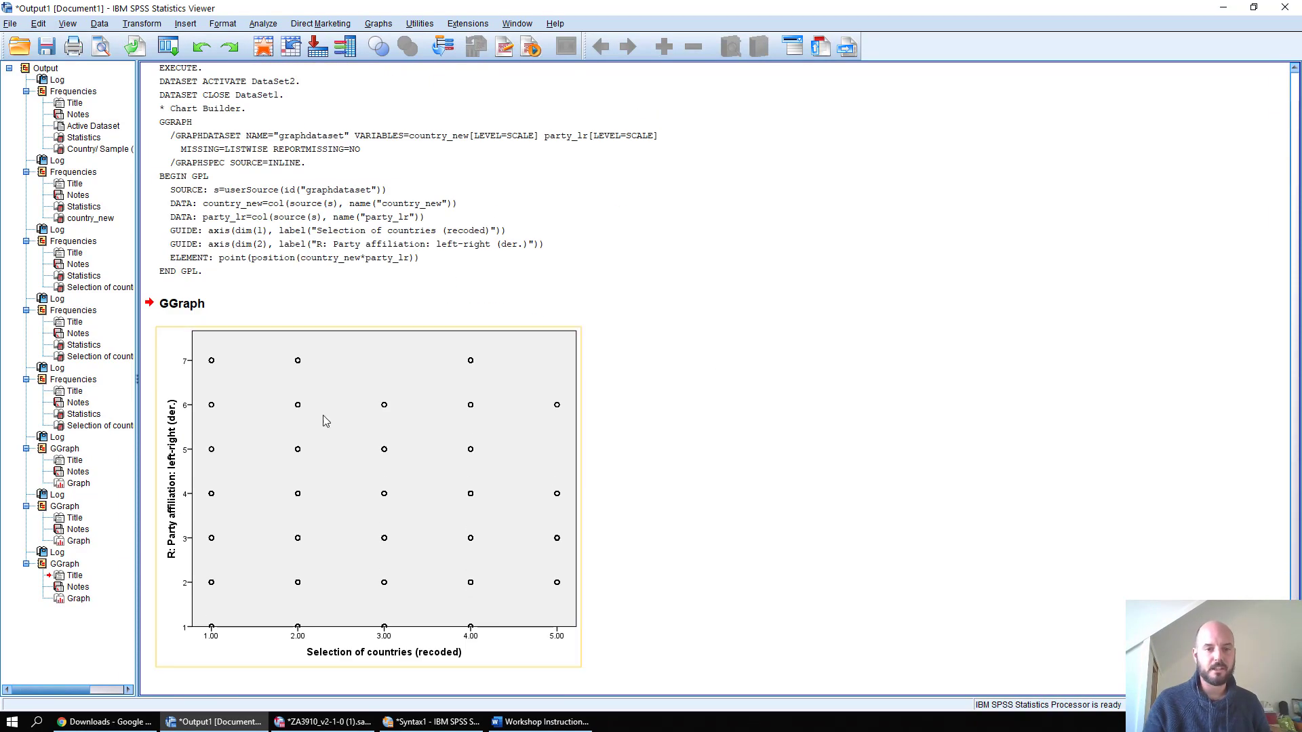
Step: Open the country_new by party_lr scatter plot for editing and add a linear fit line at total
click(457, 465)
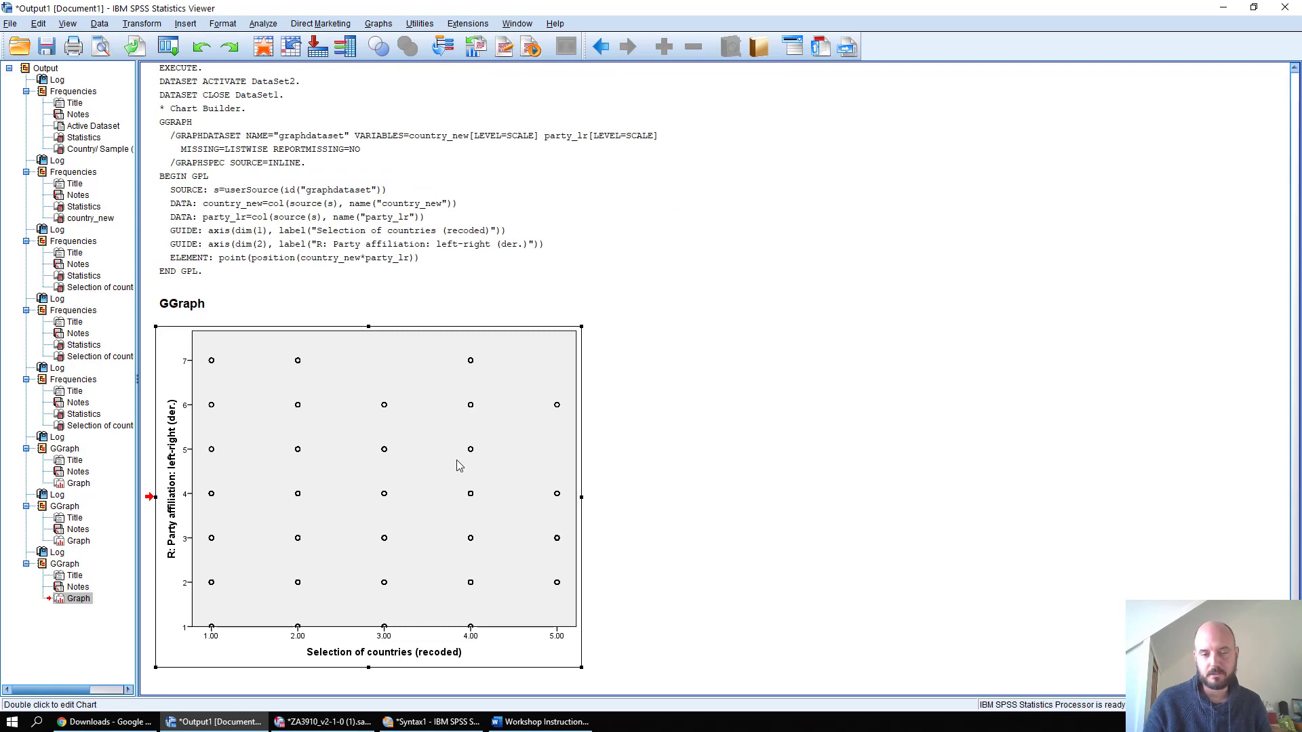
double_click(437, 453)
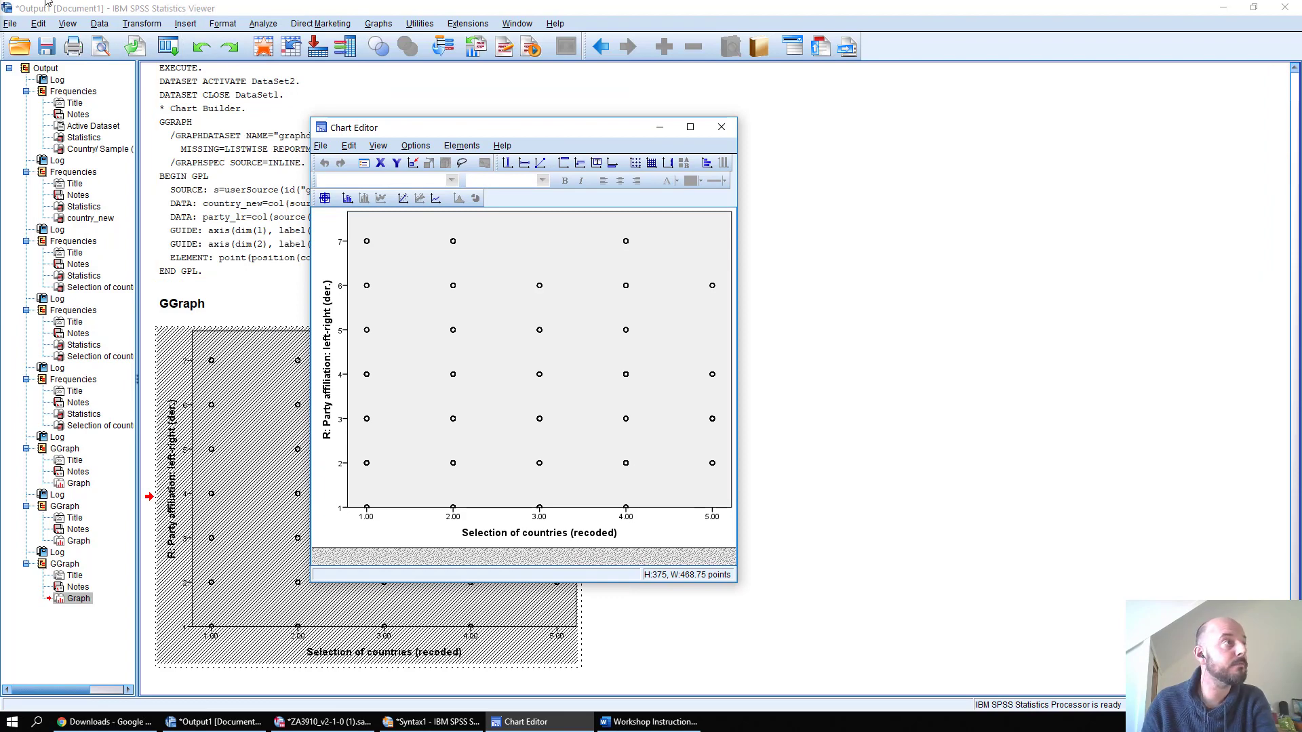
drag(7, 1, 931, 151)
click(471, 146)
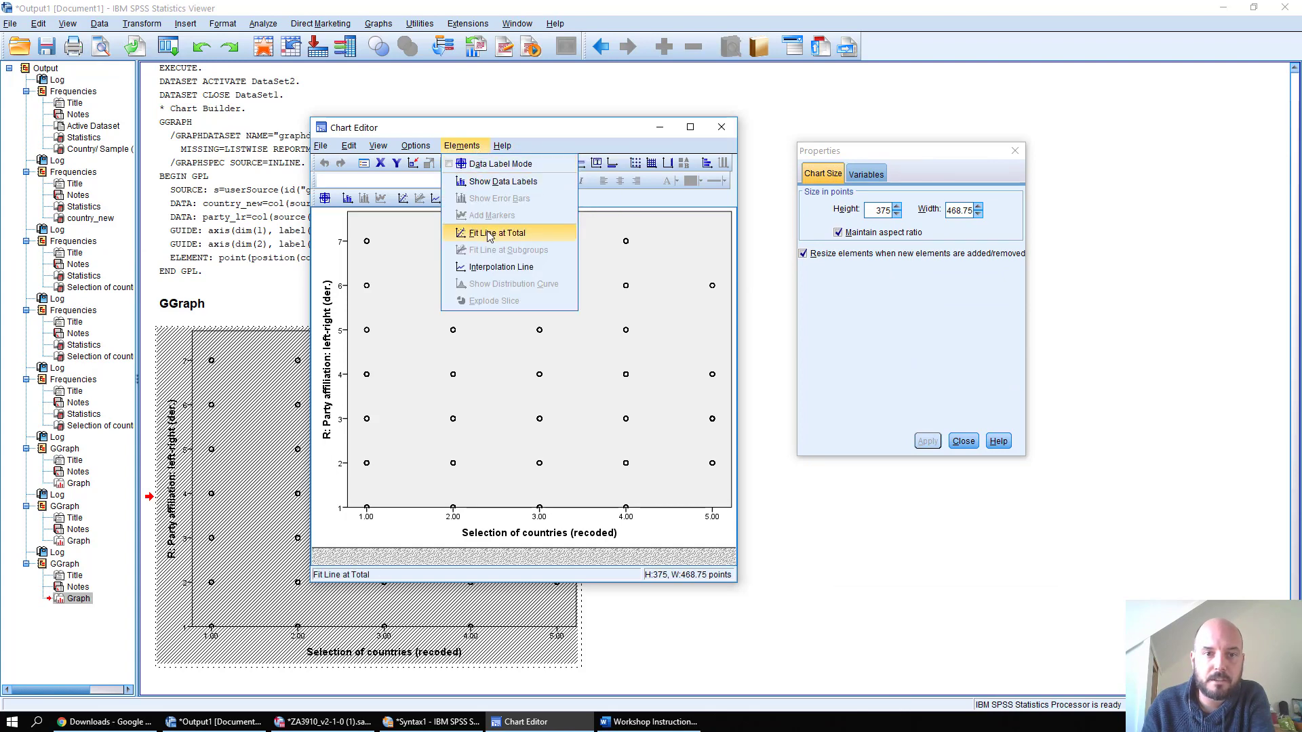
click(488, 234)
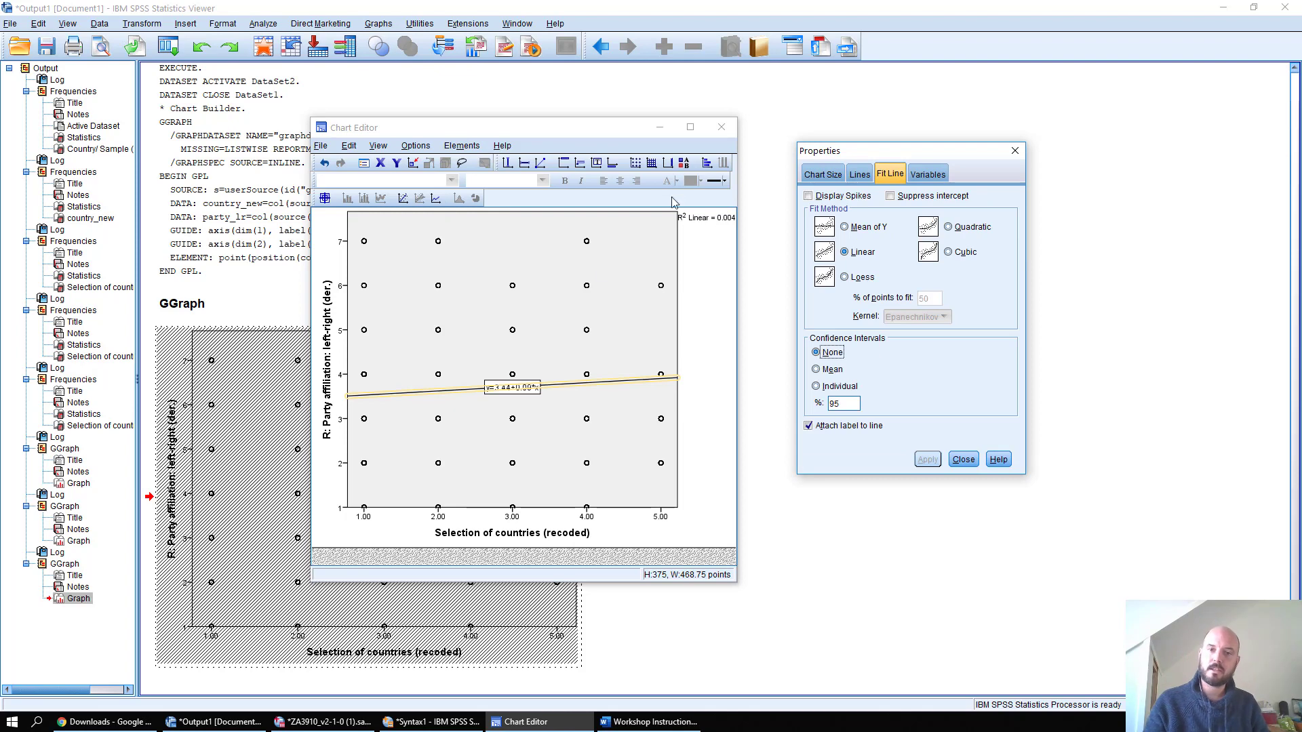
Step: Close the chart editor so the fit line is applied to the scatter plot in the output
click(722, 127)
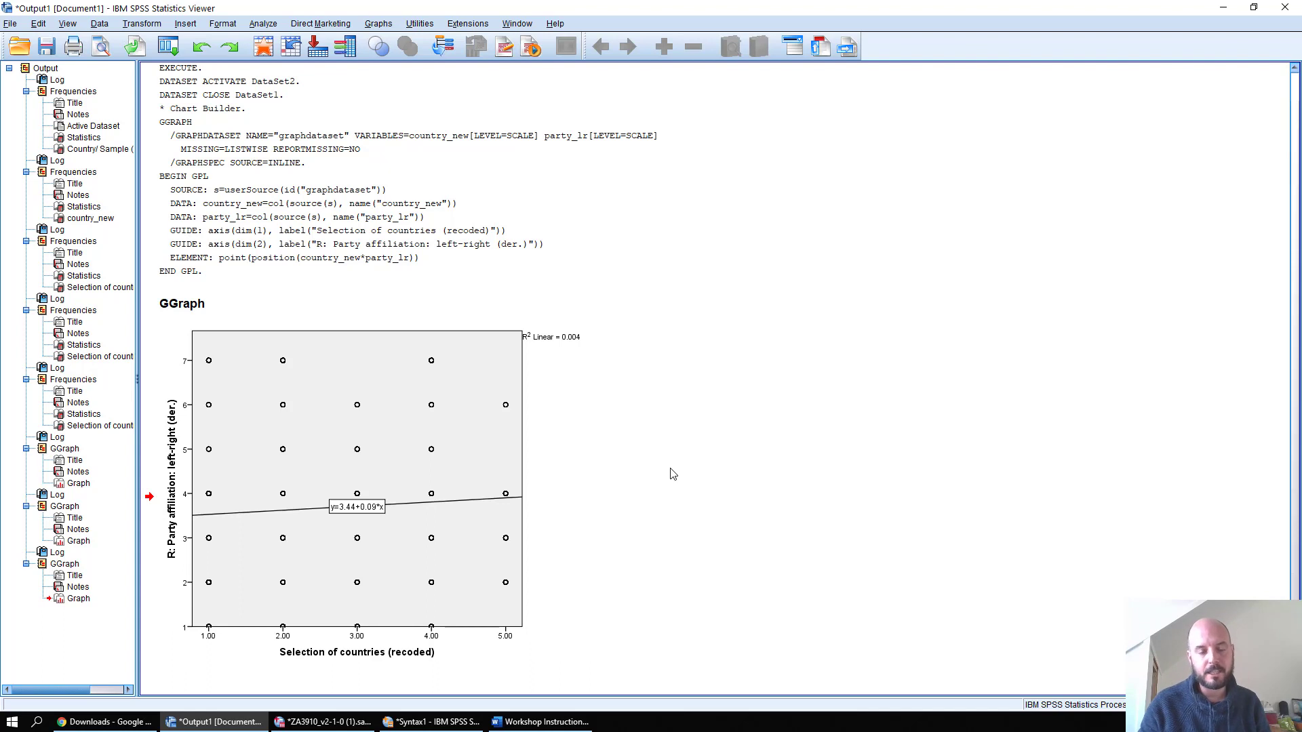
click(526, 552)
click(762, 581)
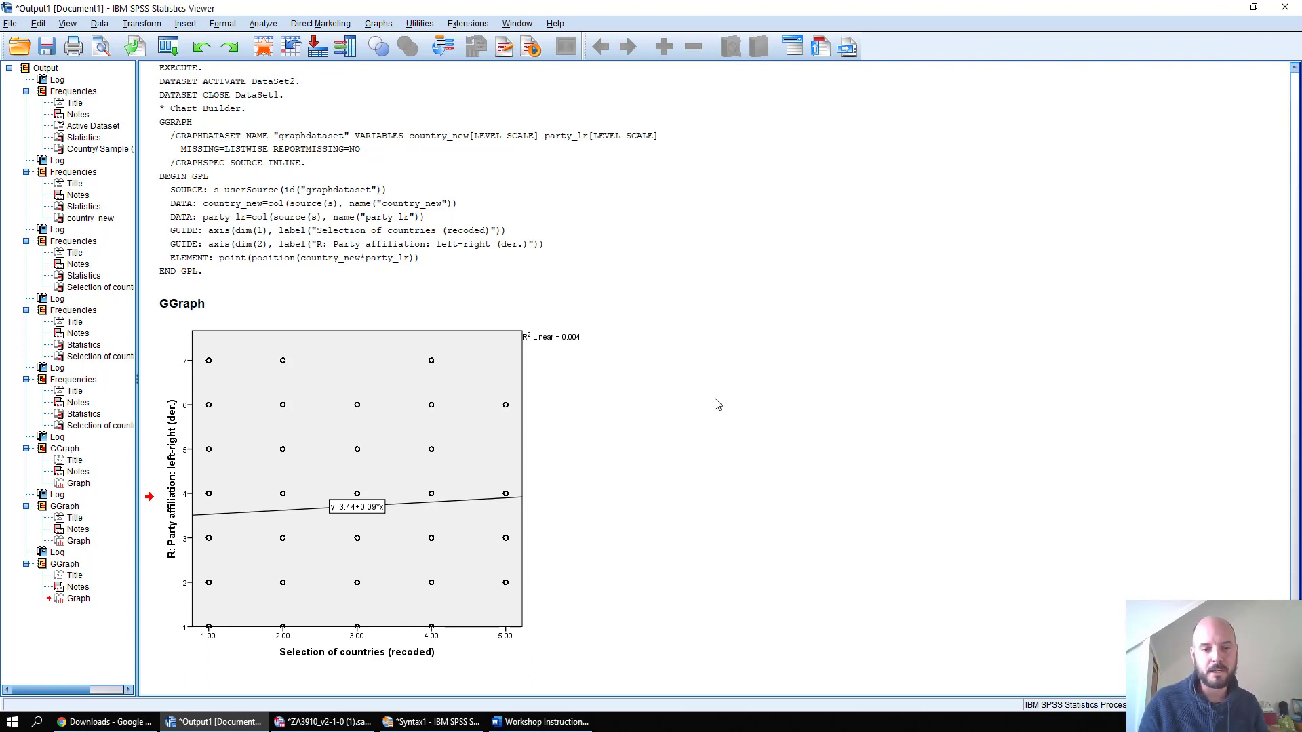
Step: Switch to the ZA3910_v2-1-0 (1).sav data editor and look up country_new in the variable list
click(350, 724)
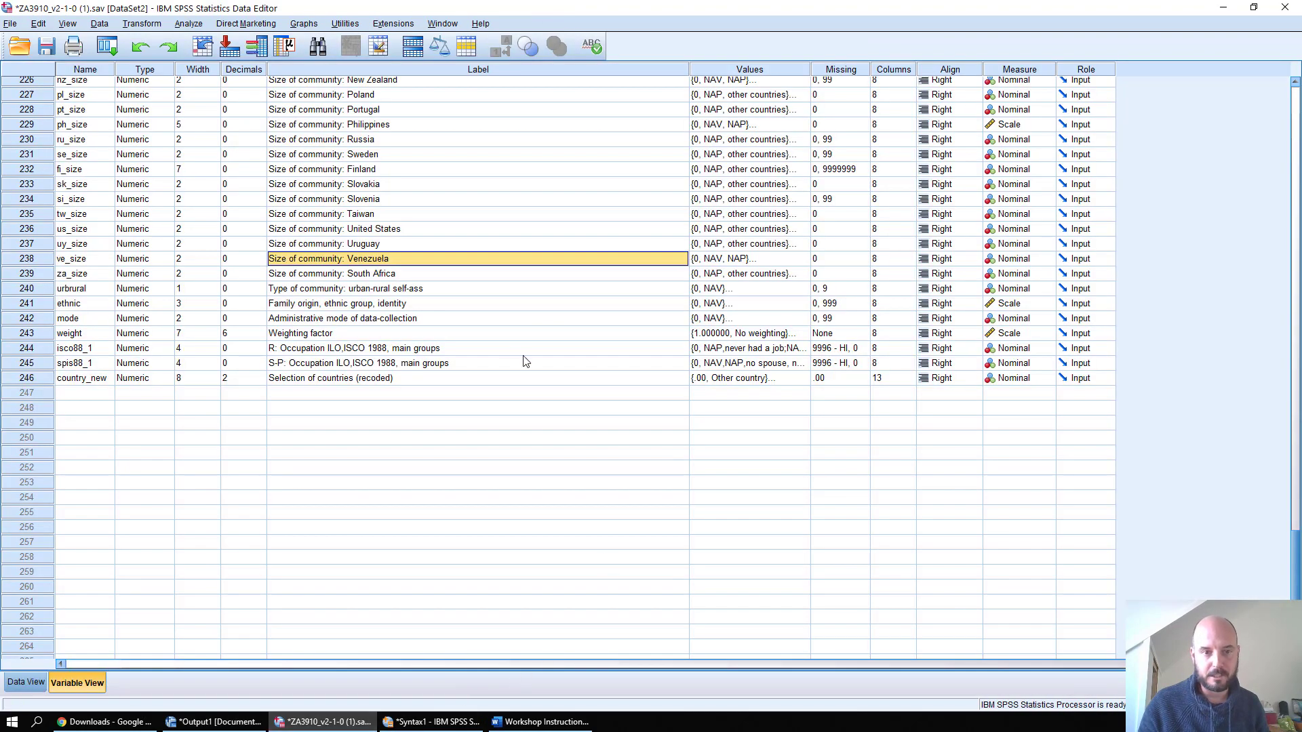
click(391, 347)
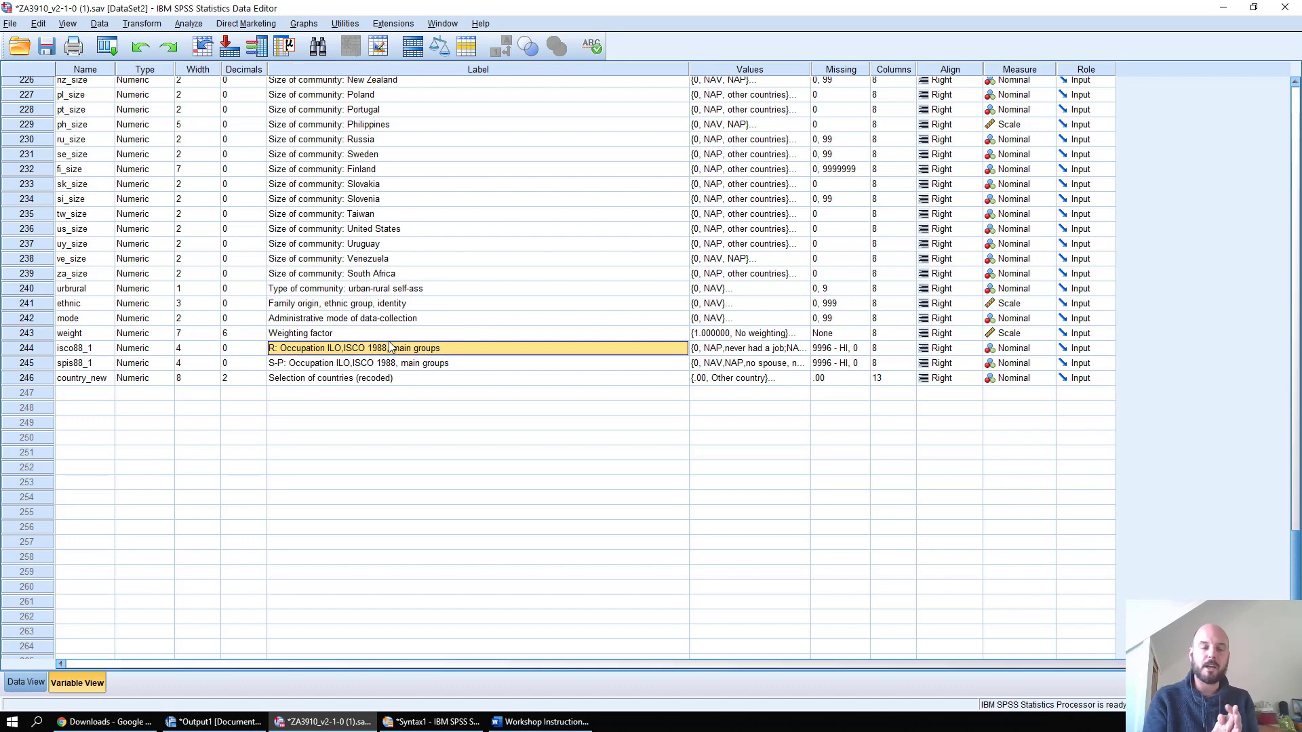
click(377, 380)
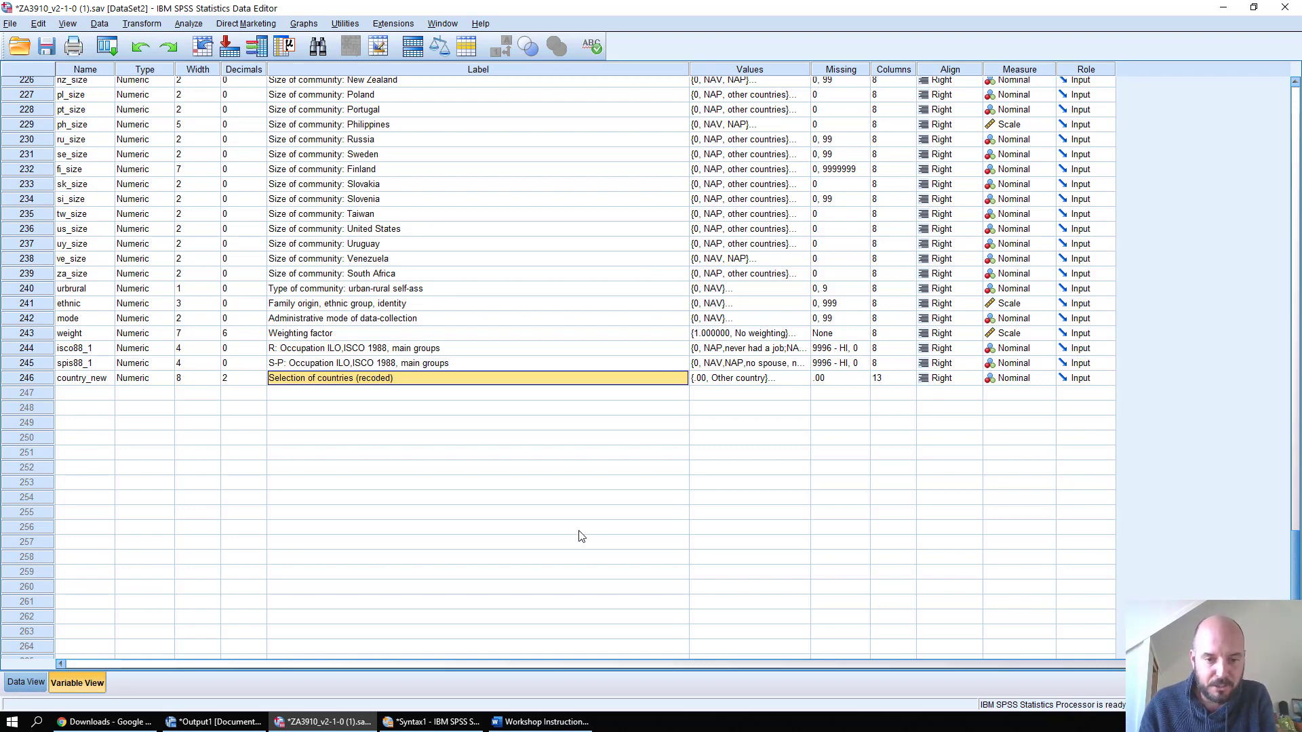
Step: Switch to the Word workshop instructions and read the Dummy variables section, including question 21 and the note about the syntax code
click(540, 721)
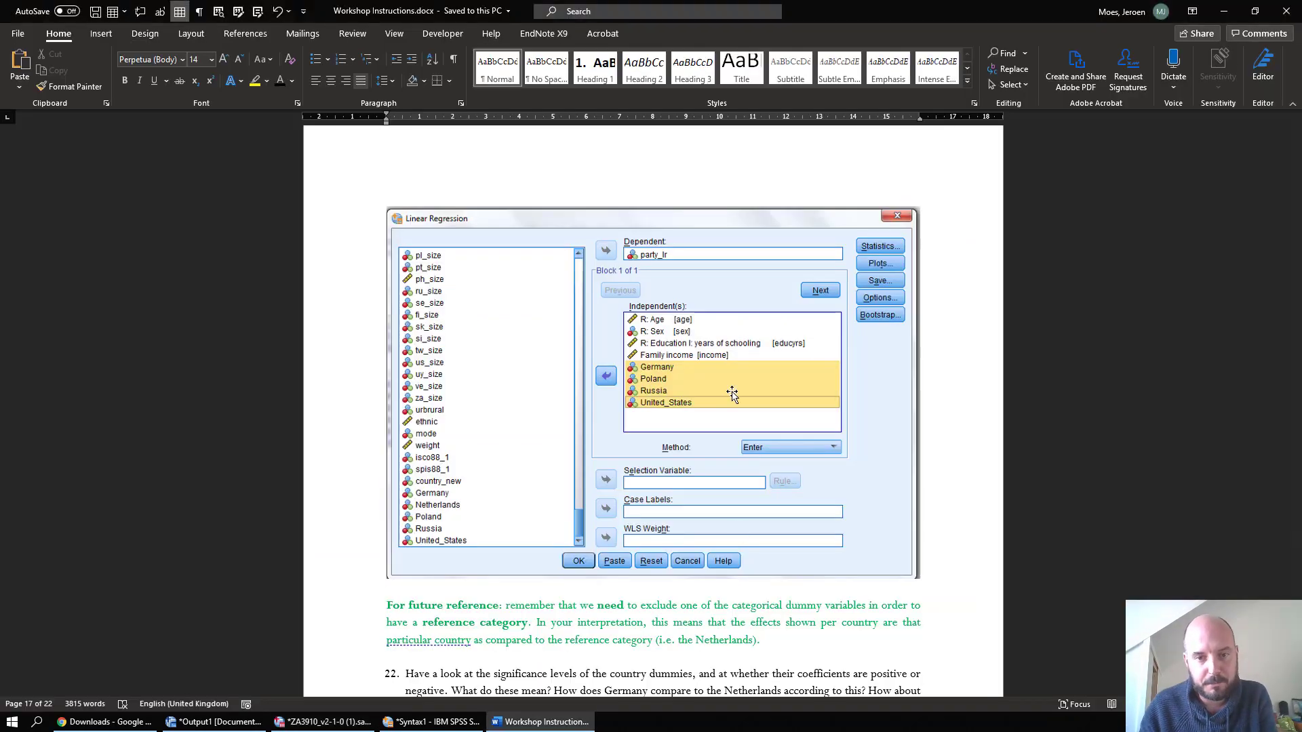
scroll(664, 307, up, 20)
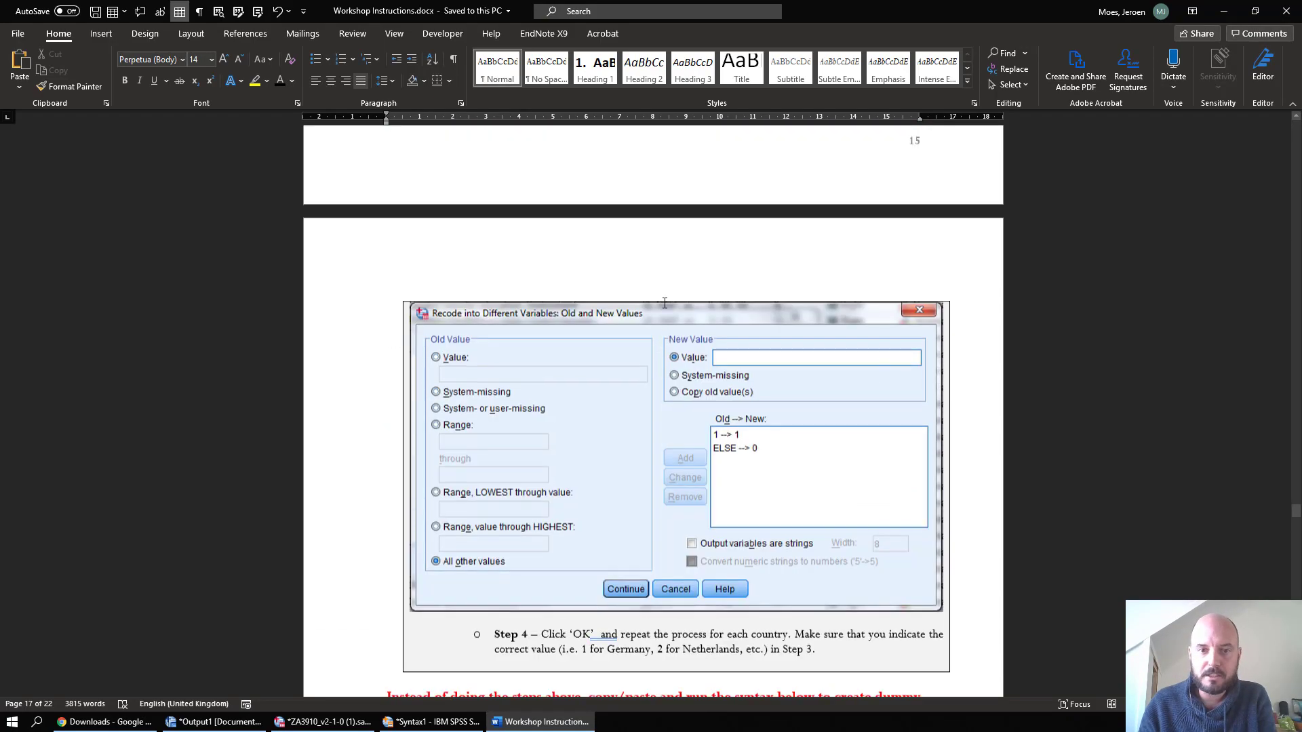
scroll(664, 299, up, 12)
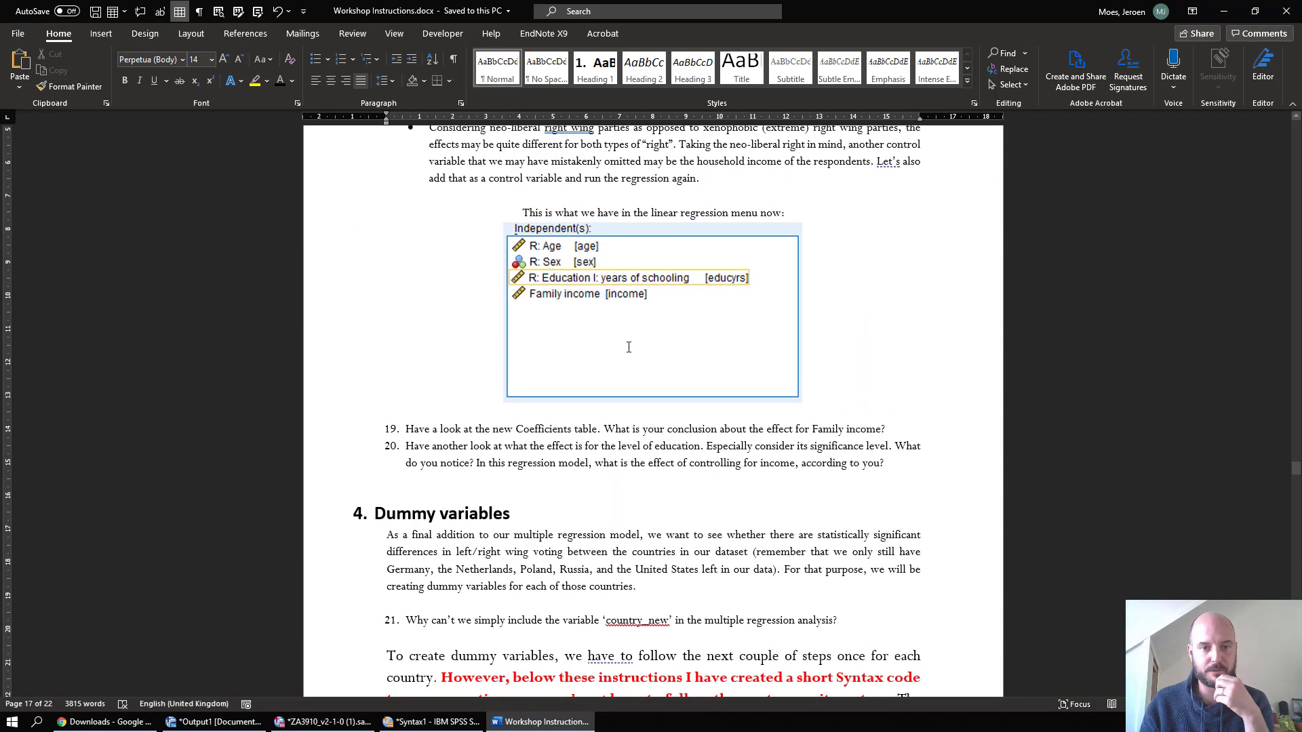
scroll(624, 346, down, 8)
scroll(558, 297, down, 2)
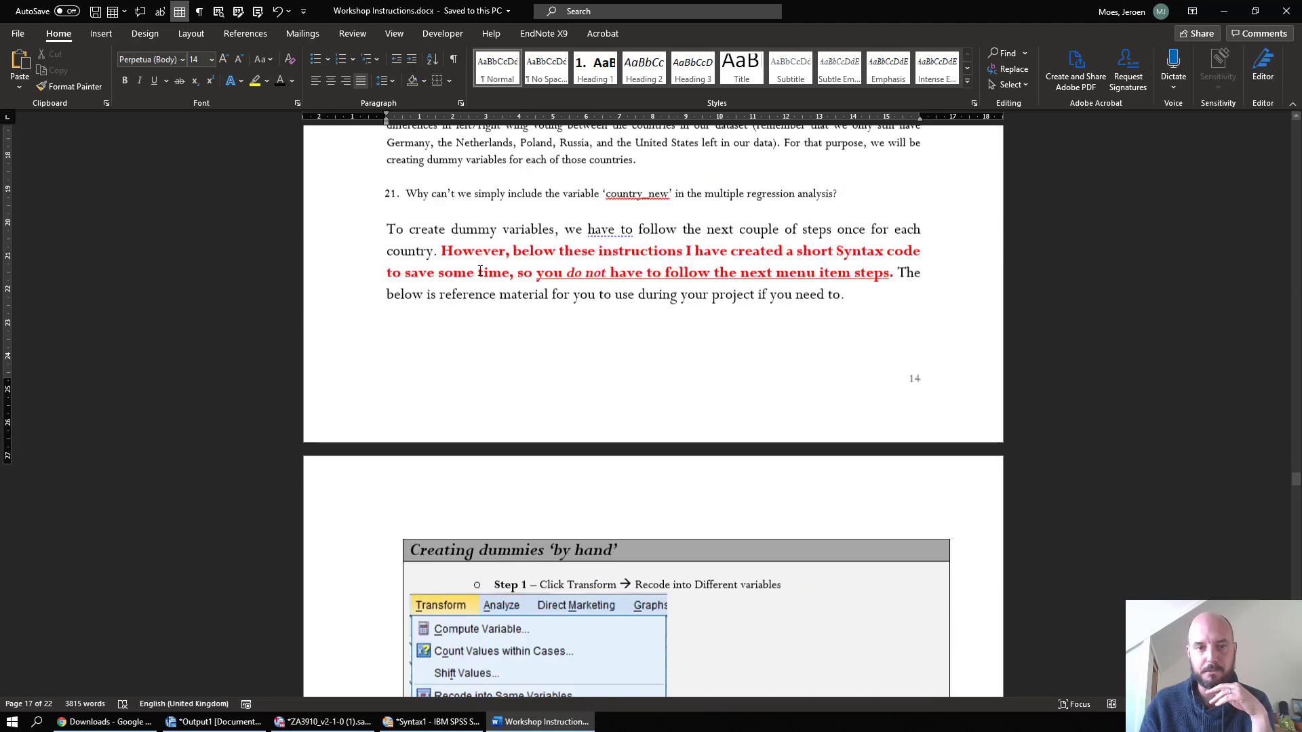
scroll(558, 297, up, 1)
drag(436, 271, 809, 302)
click(769, 326)
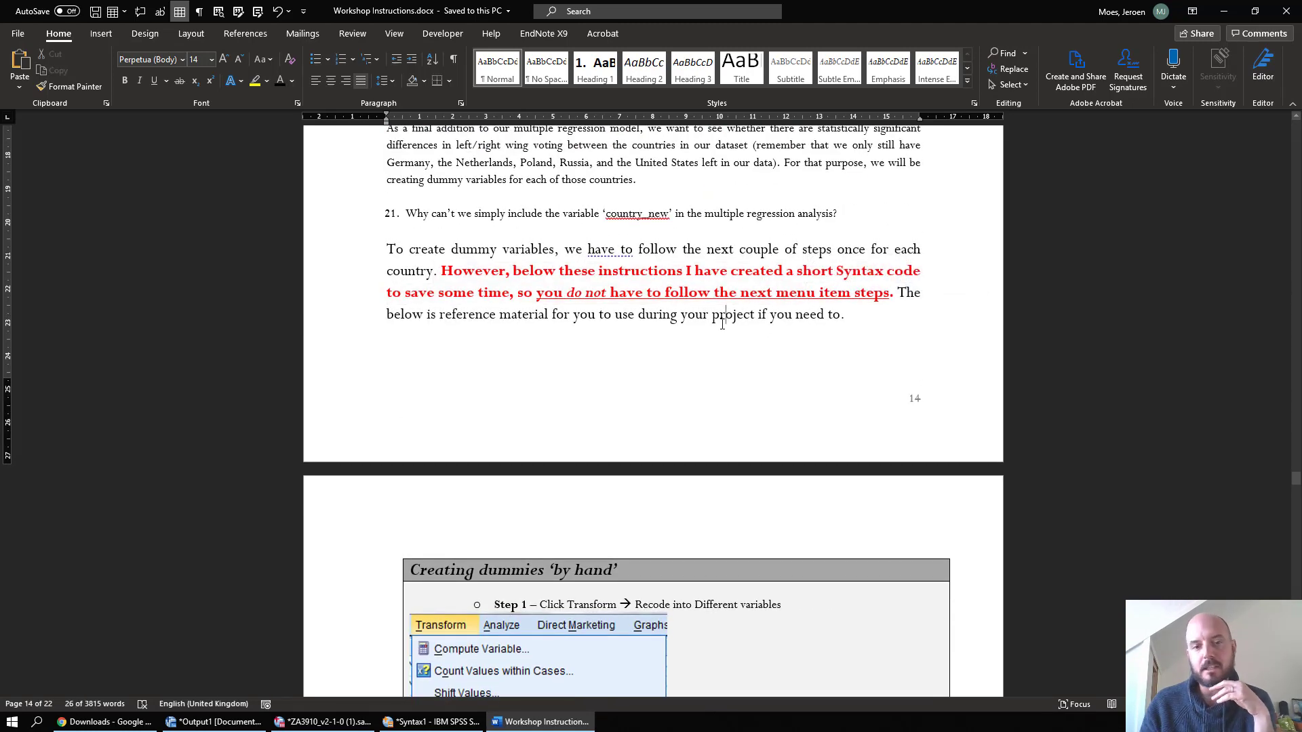
Step: Review the 'Creating dummies by hand' steps and the dummy-variable syntax in the workshop instructions
scroll(679, 360, down, 5)
click(719, 327)
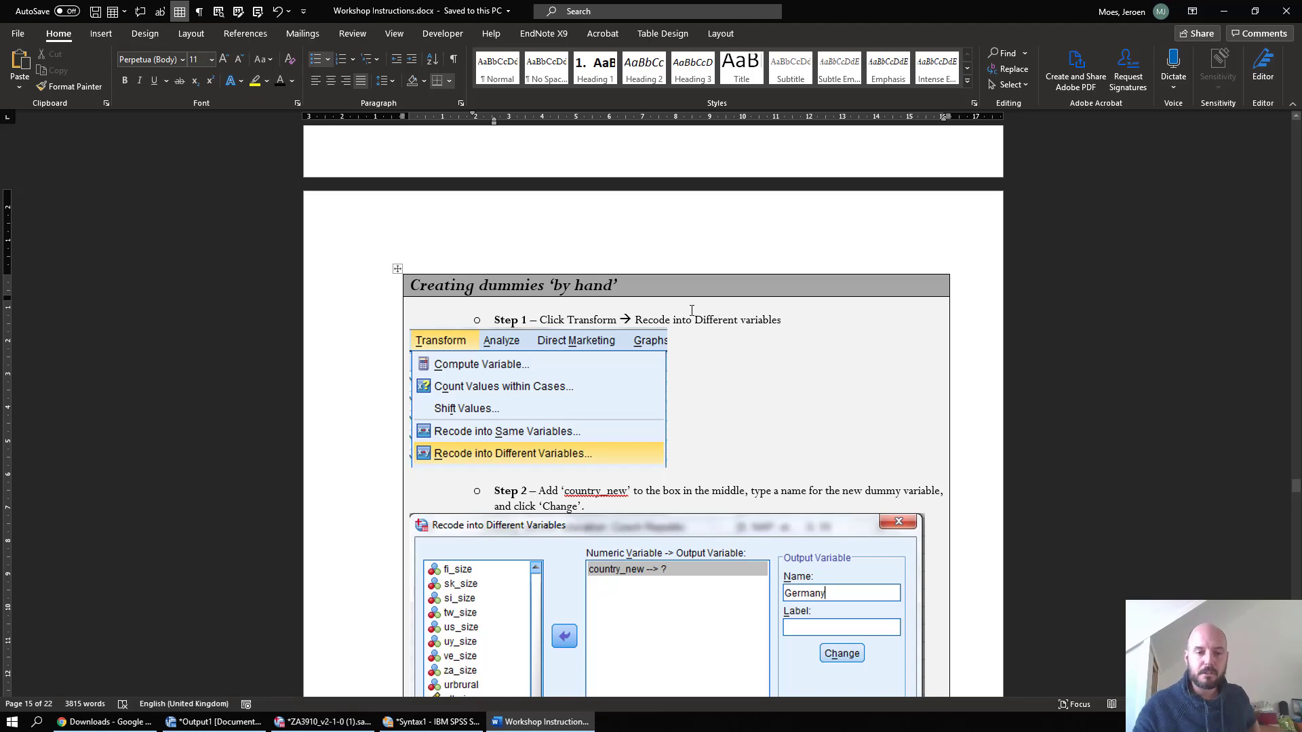
scroll(698, 314, down, 5)
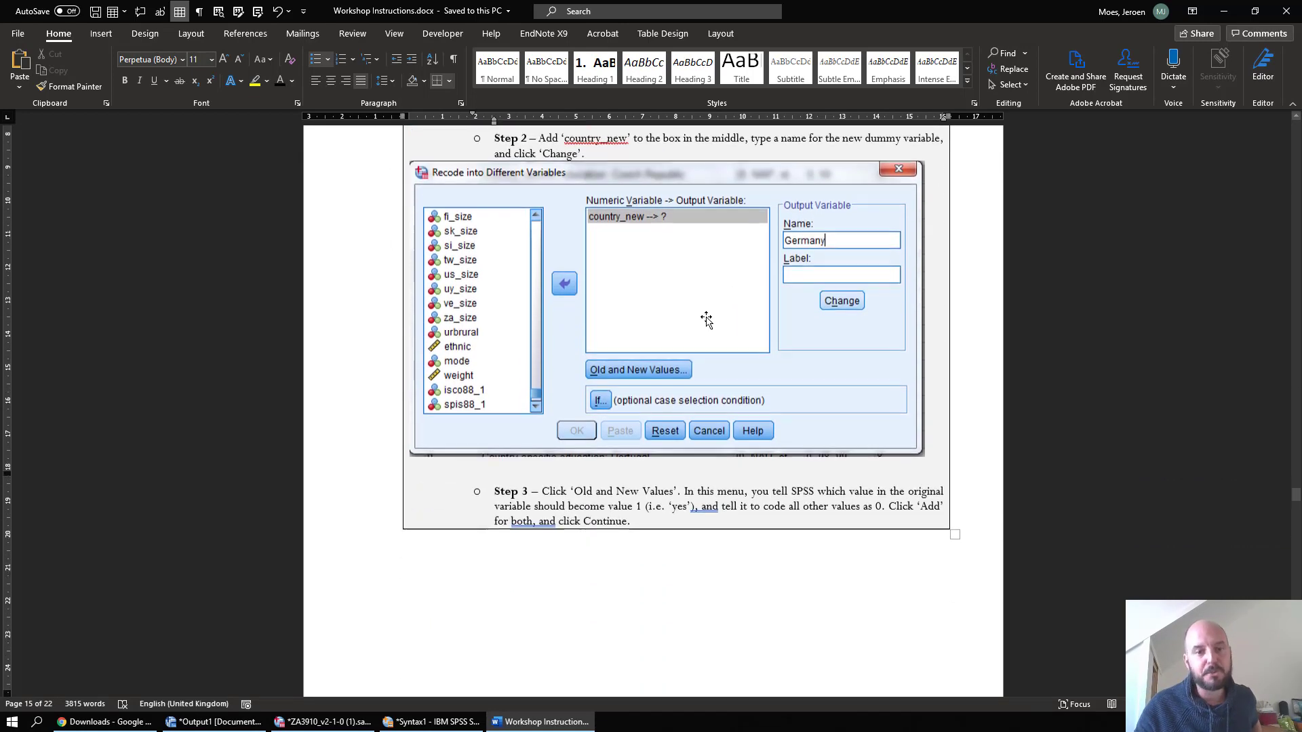
scroll(706, 320, down, 13)
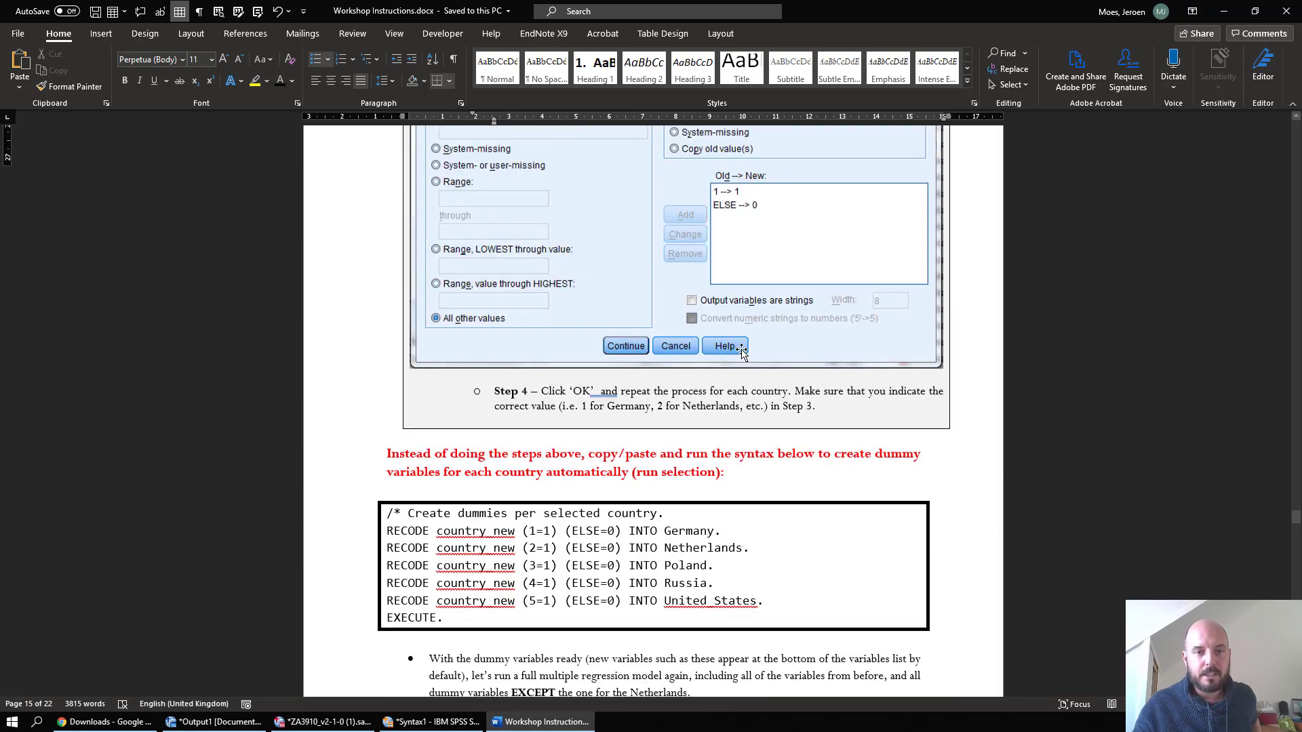
scroll(741, 350, up, 16)
scroll(518, 546, down, 2)
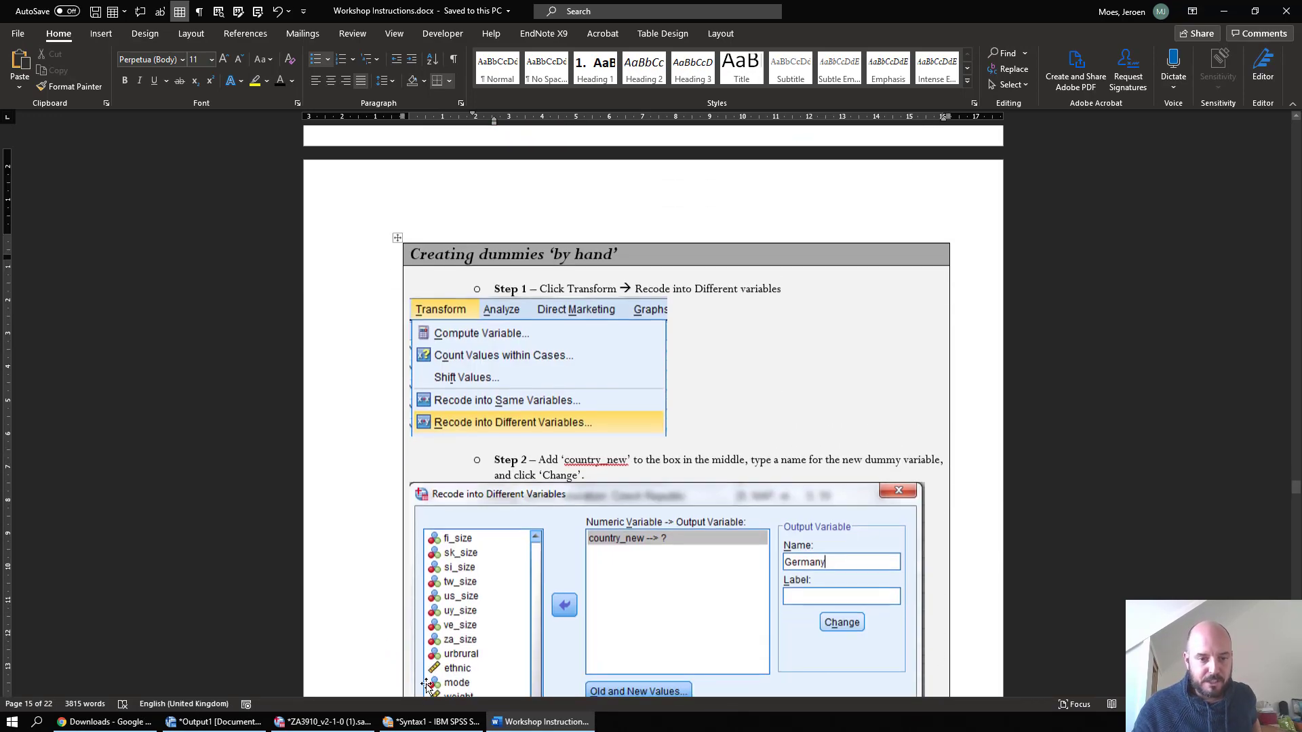
Step: Switch back to the SPSS data editor and set country_new as input for Recode into Different Variables, displaying variable names in the list
click(324, 722)
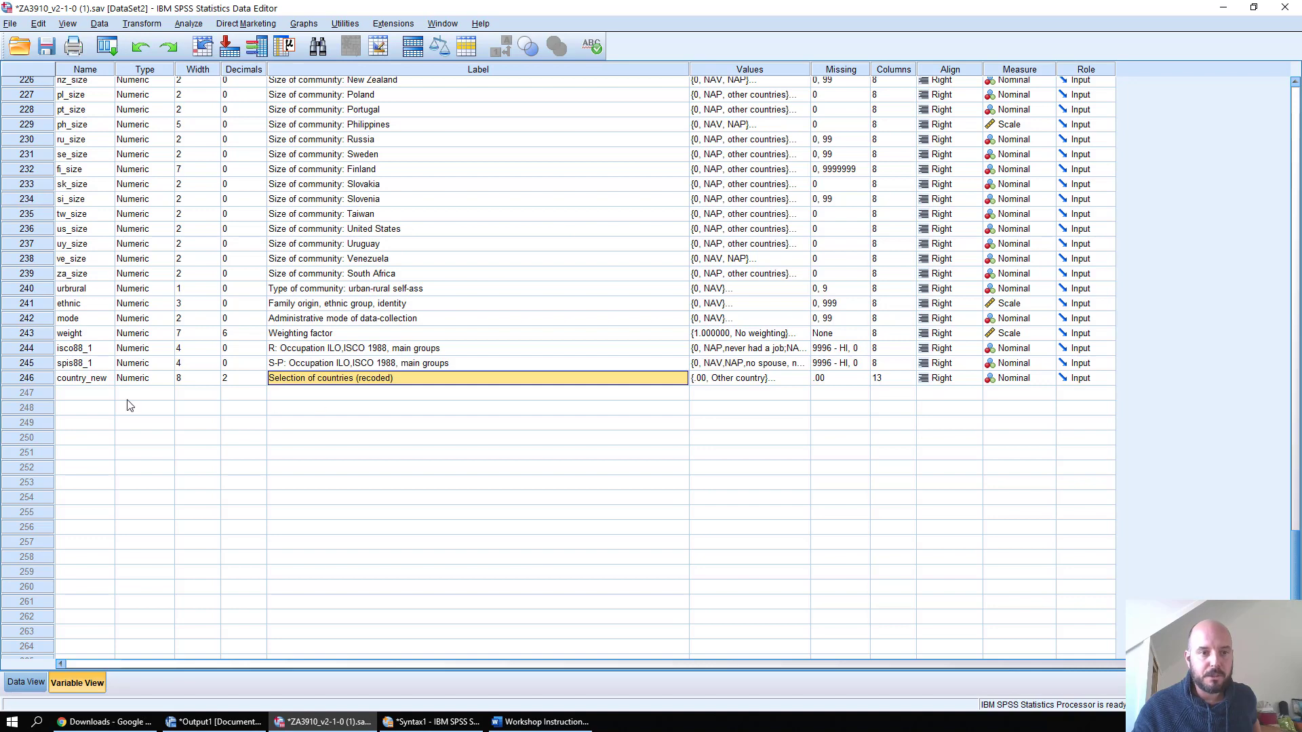
click(89, 381)
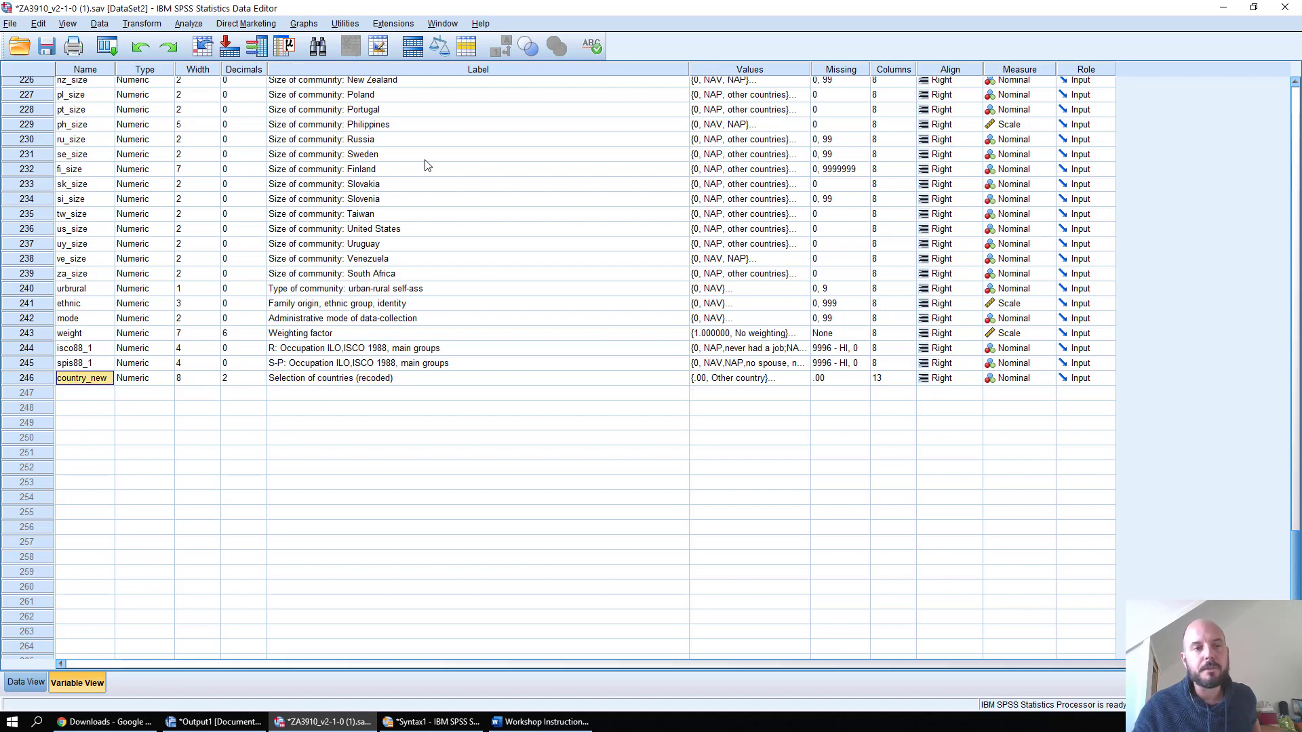
click(153, 27)
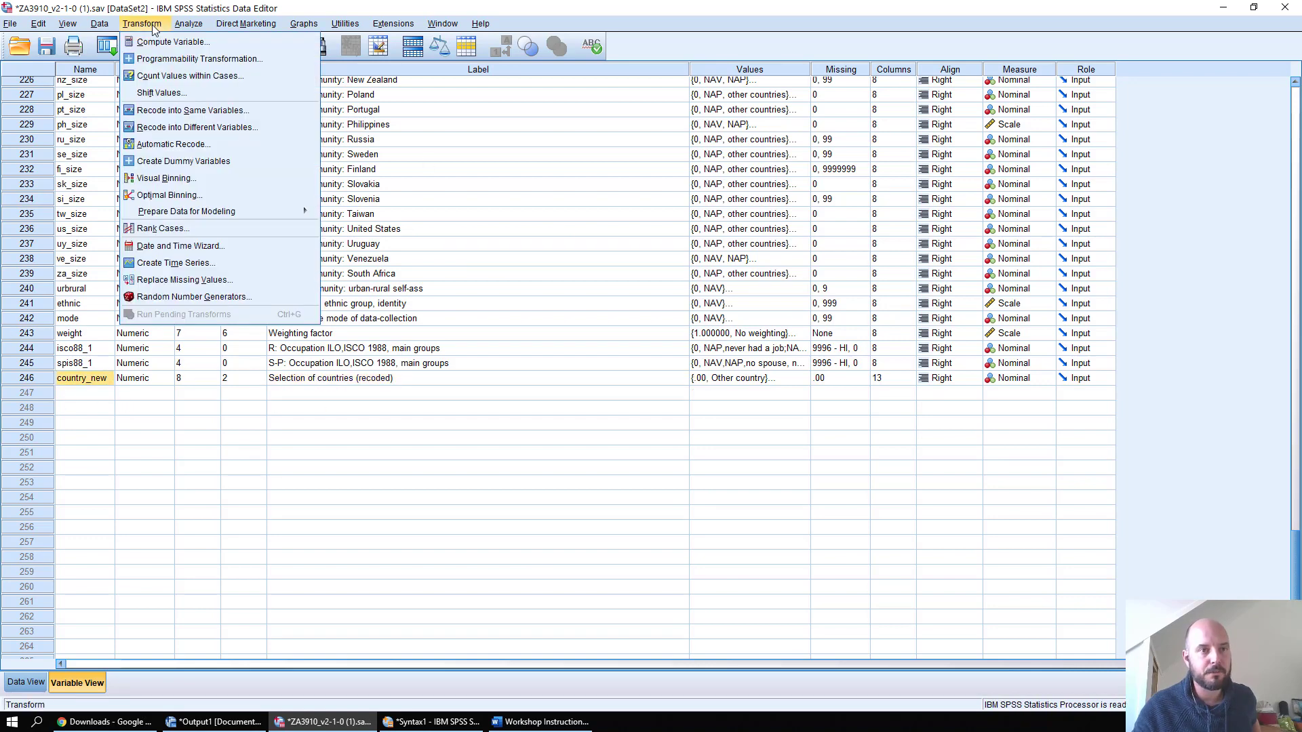
click(276, 137)
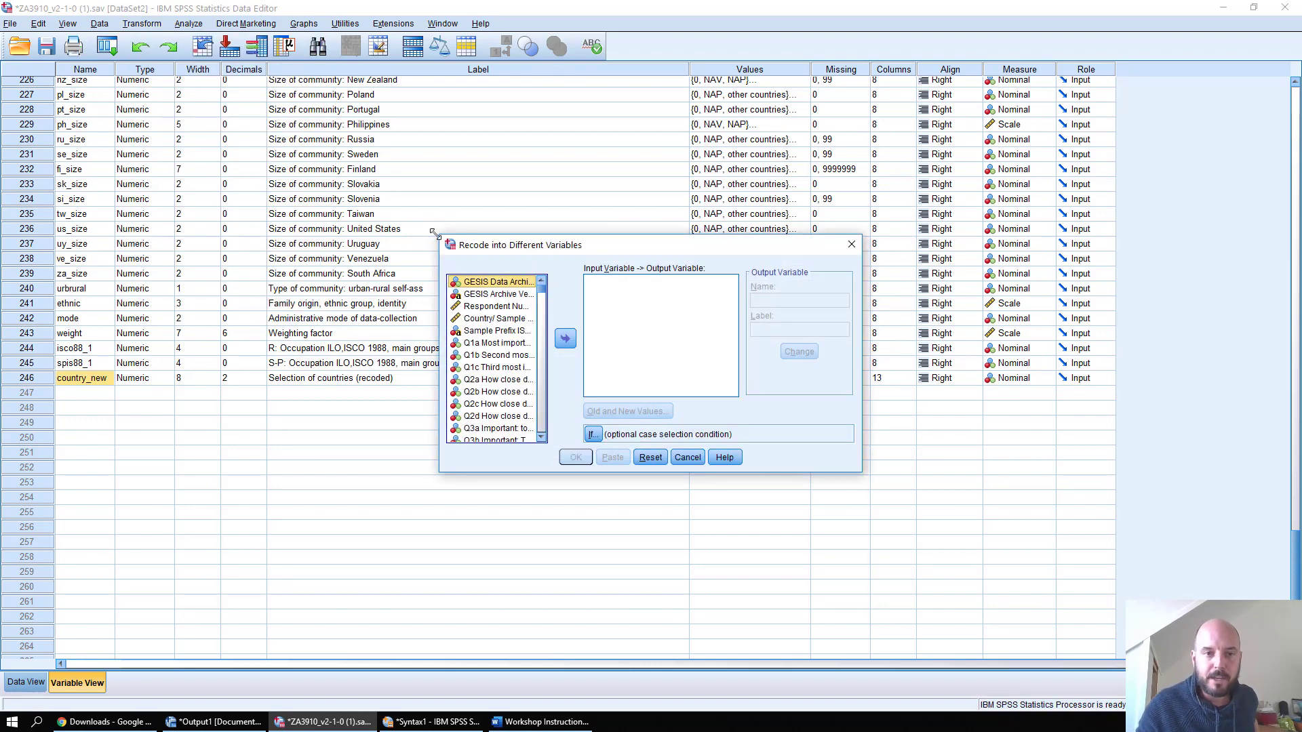
drag(332, 120, 328, 109)
drag(467, 171, 421, 453)
right_click(411, 438)
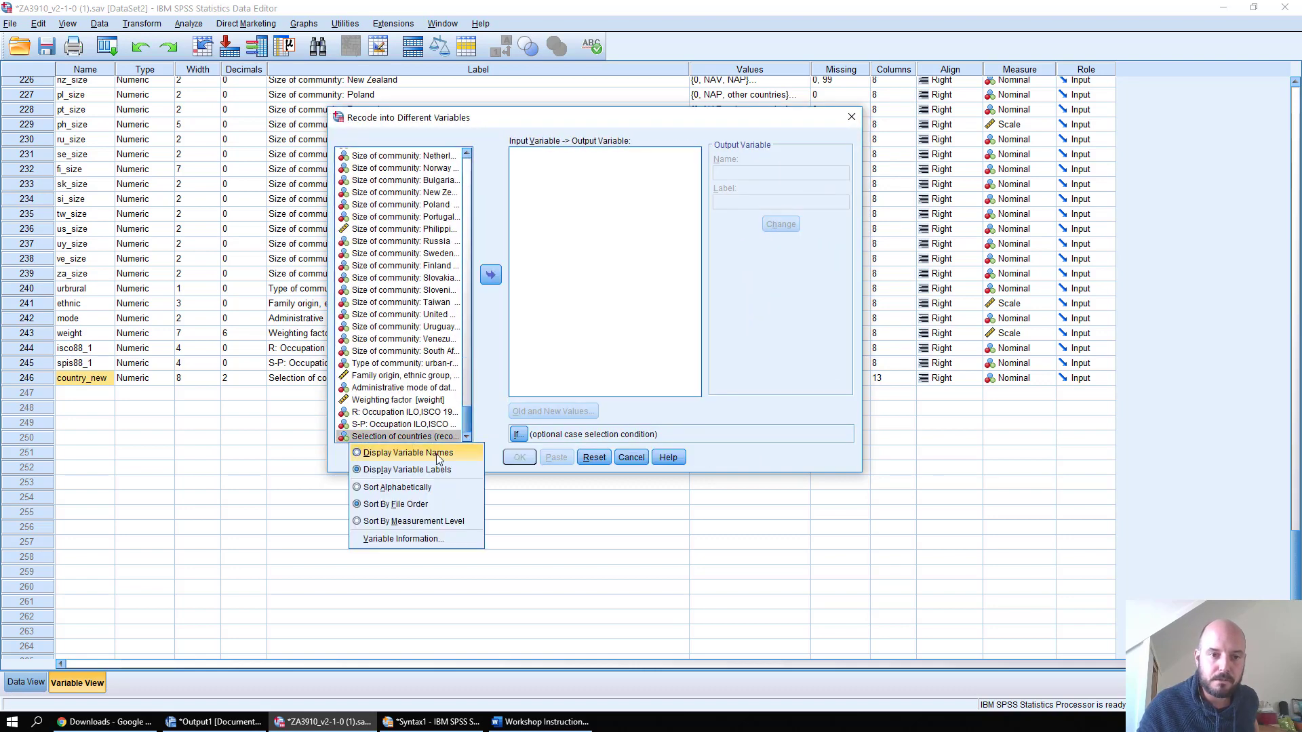
click(434, 452)
click(491, 275)
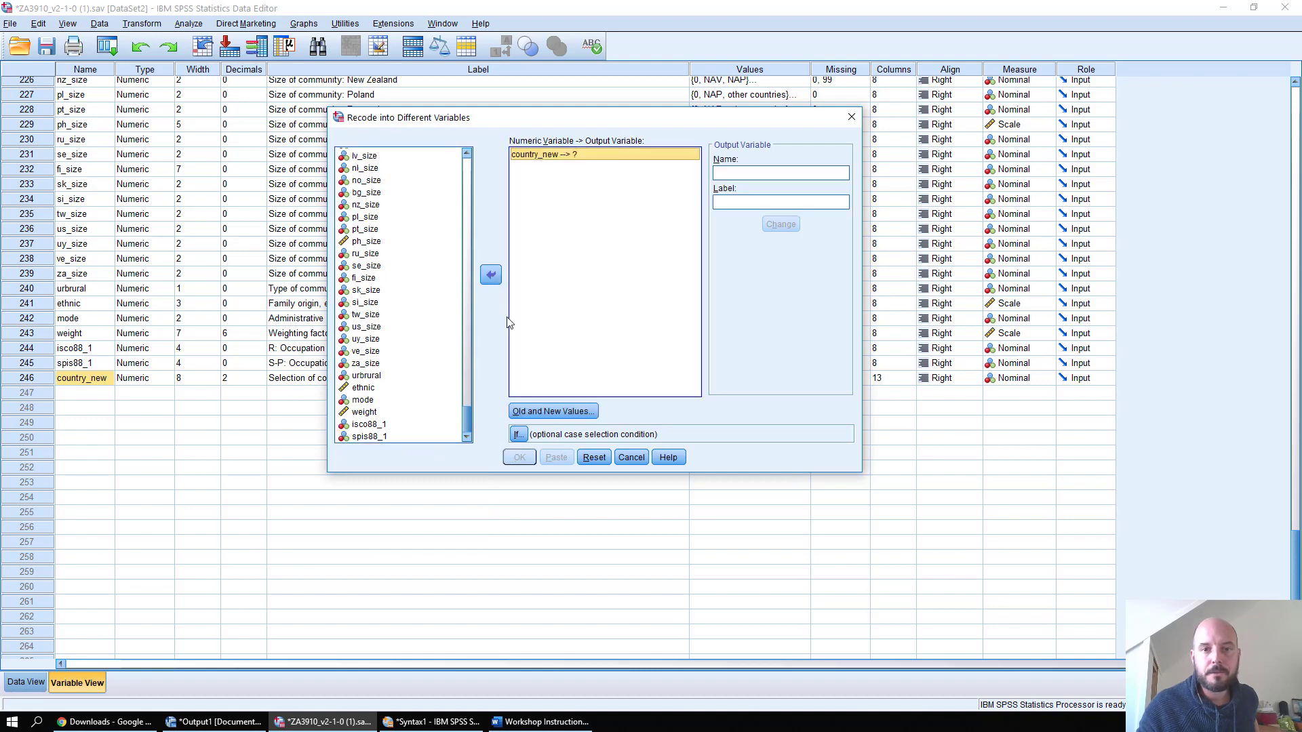
Step: Name the output variable for country_new Germany and apply the name
click(746, 173)
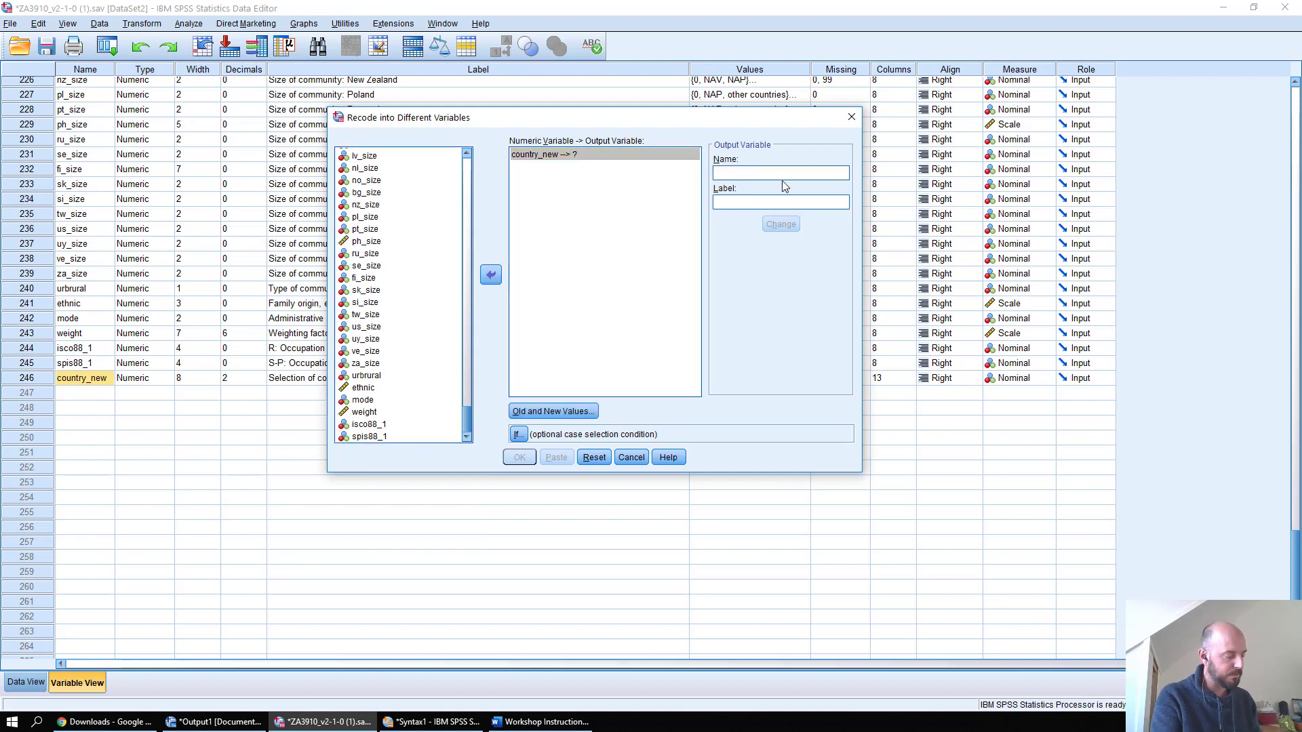
text(Germany)
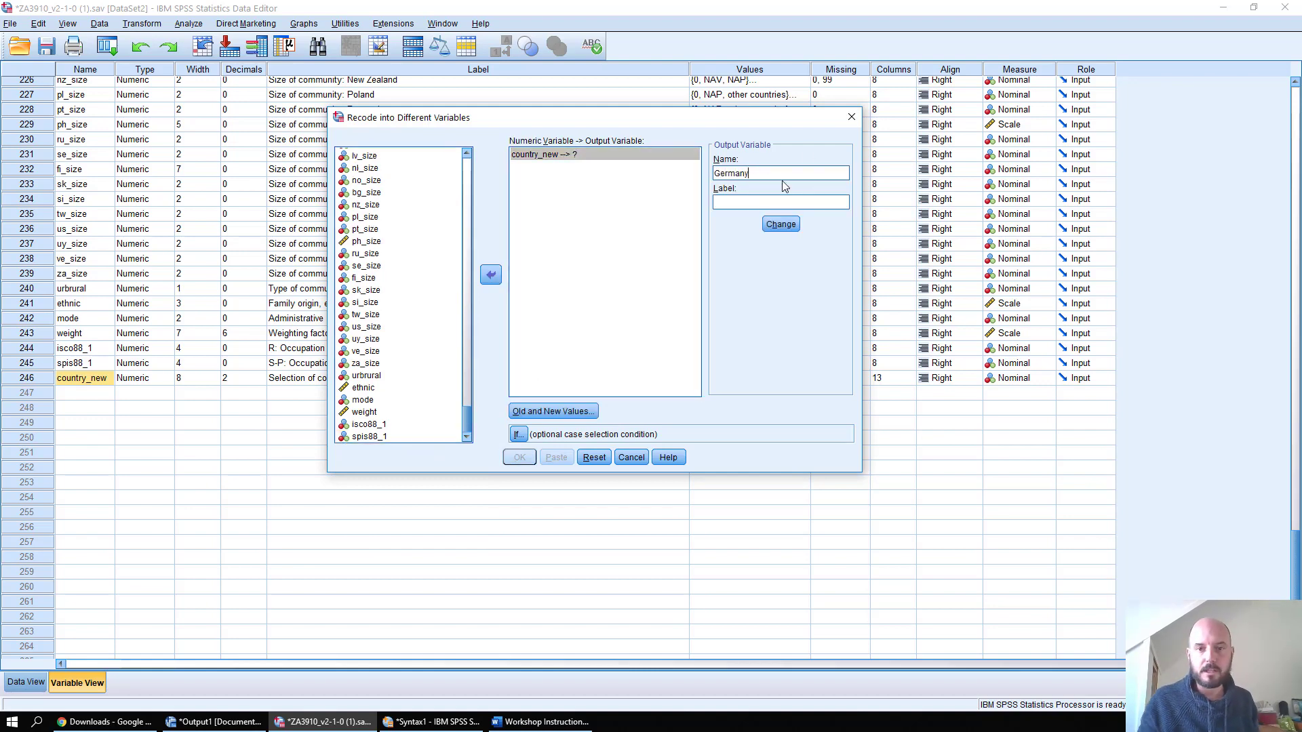
click(795, 228)
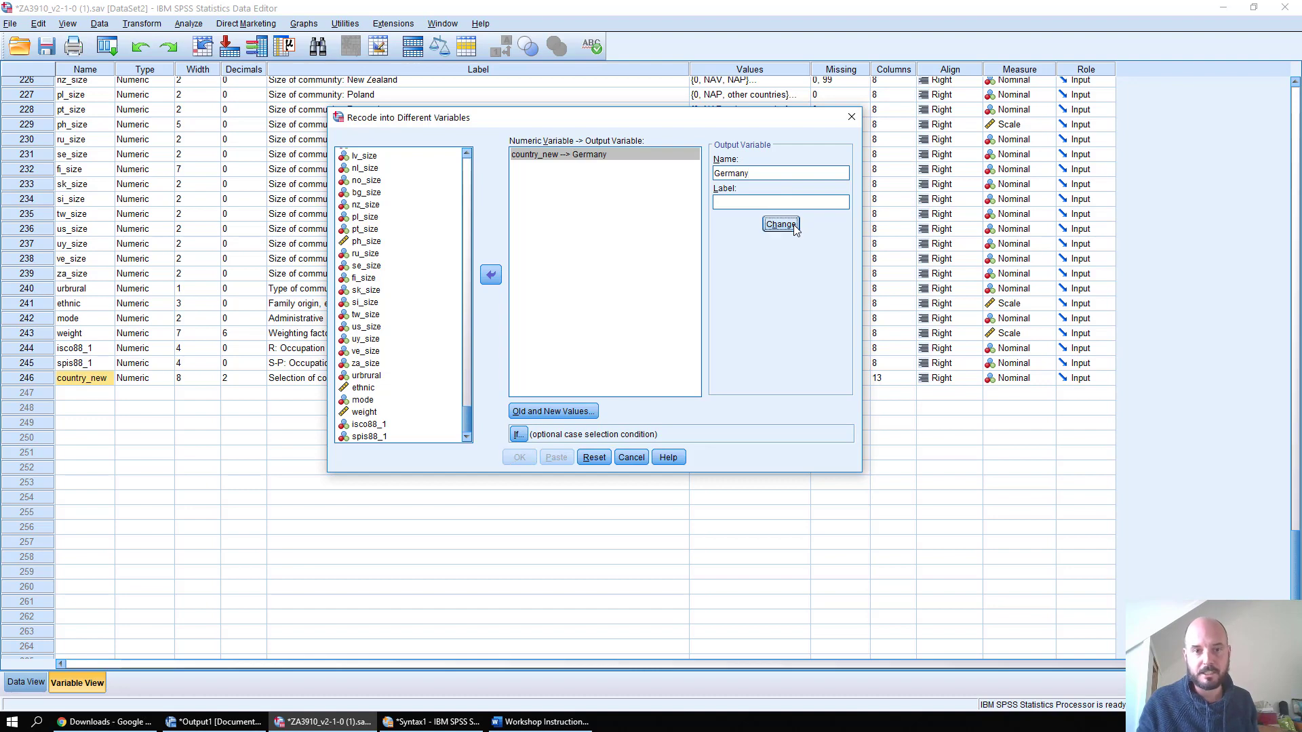
Step: Add a recode rule for the Germany dummy that turns old value 1 into new value 1
click(563, 412)
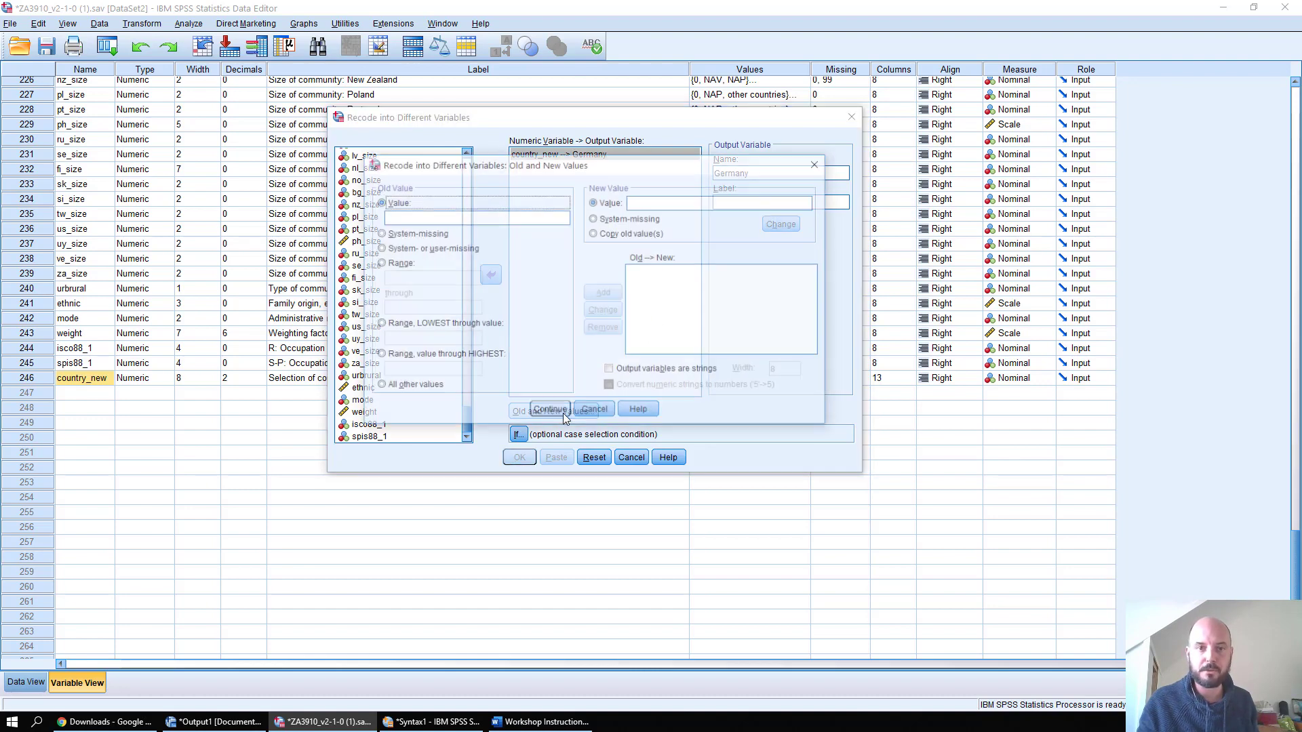
drag(576, 171, 804, 229)
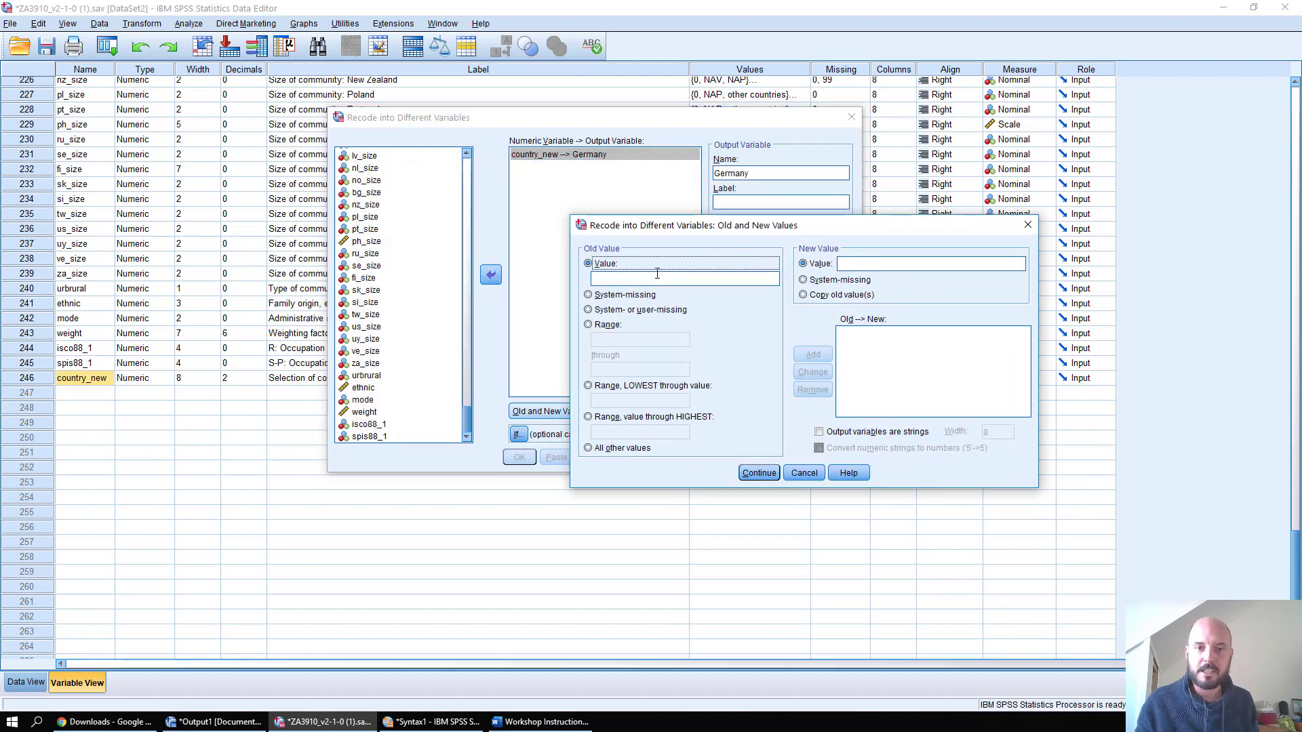
click(627, 278)
text(1)
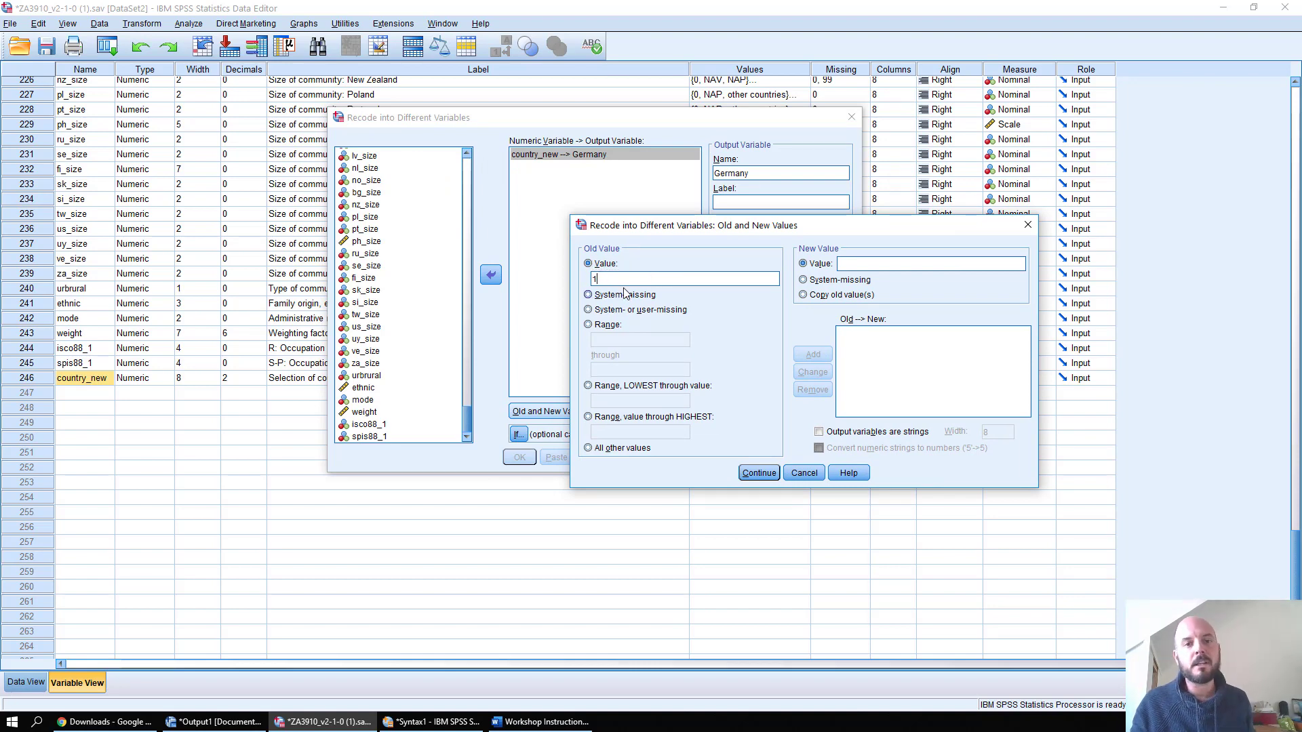
click(865, 267)
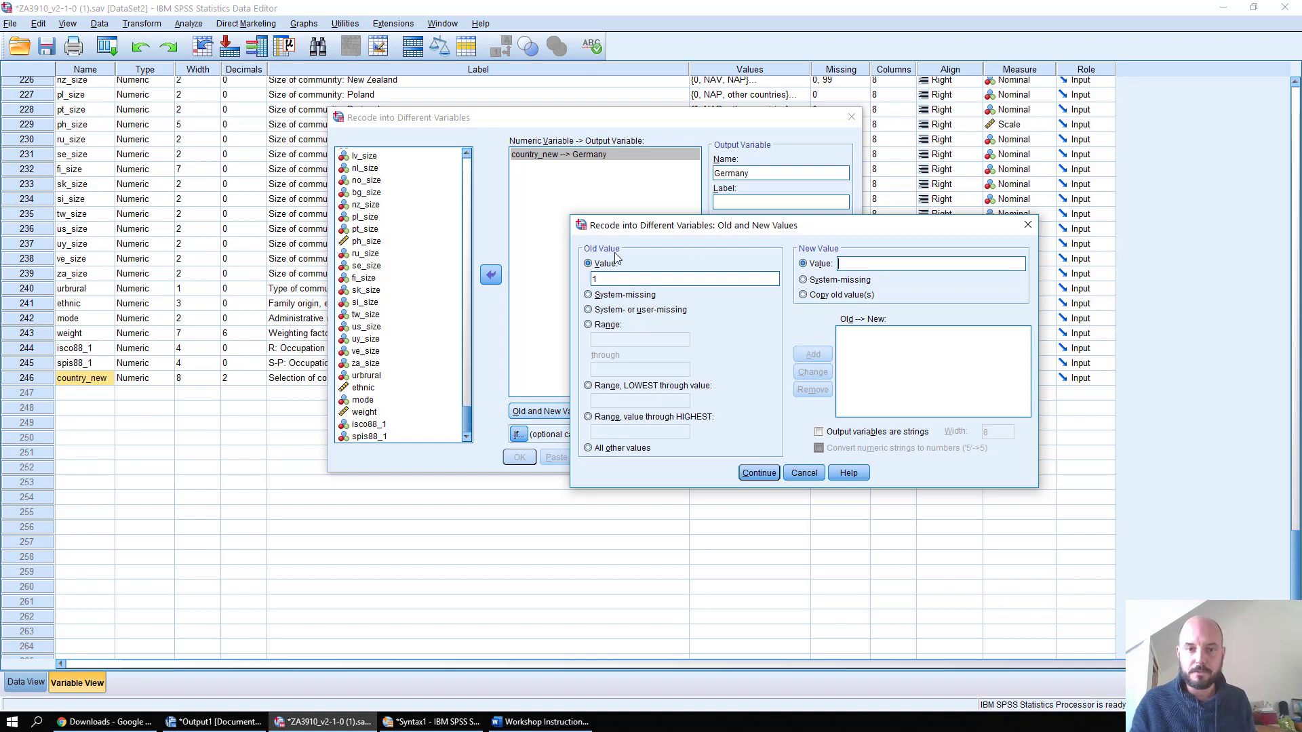
text(1)
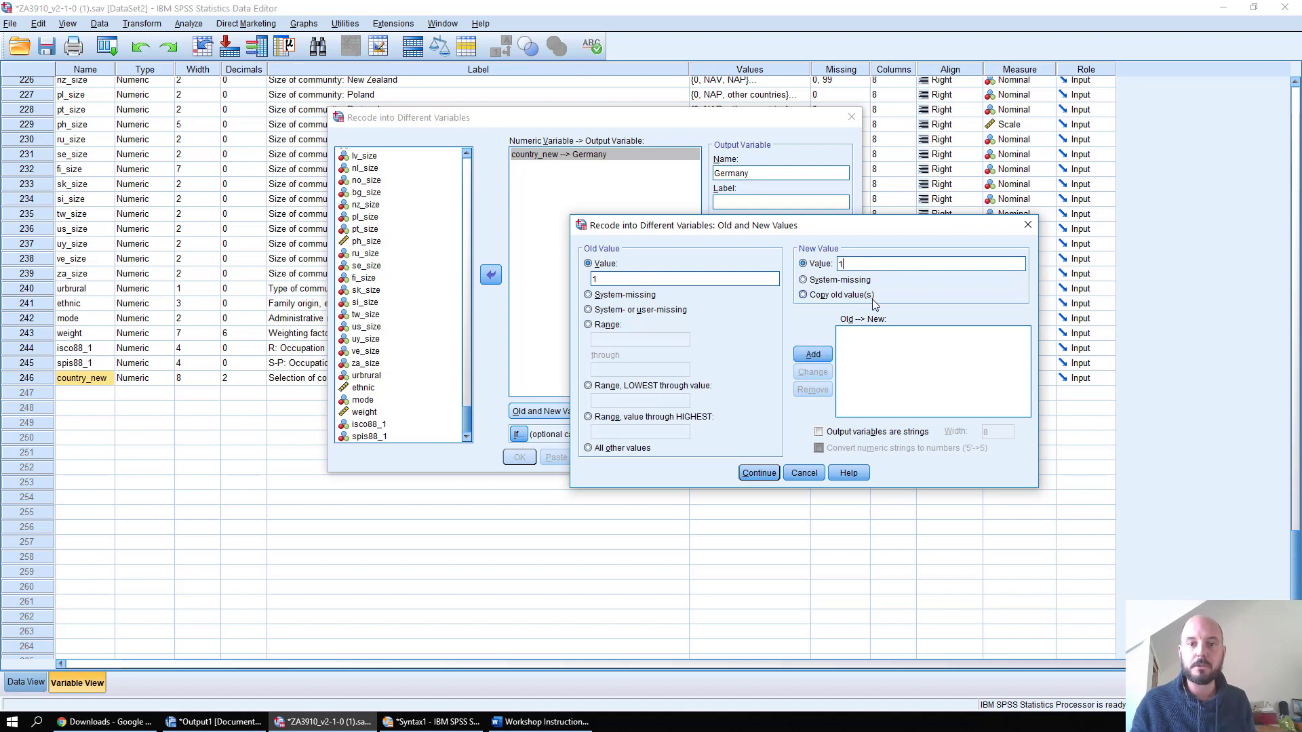
click(815, 354)
Step: Add a rule recoding all other values to 0 and run the recode into Germany
click(631, 452)
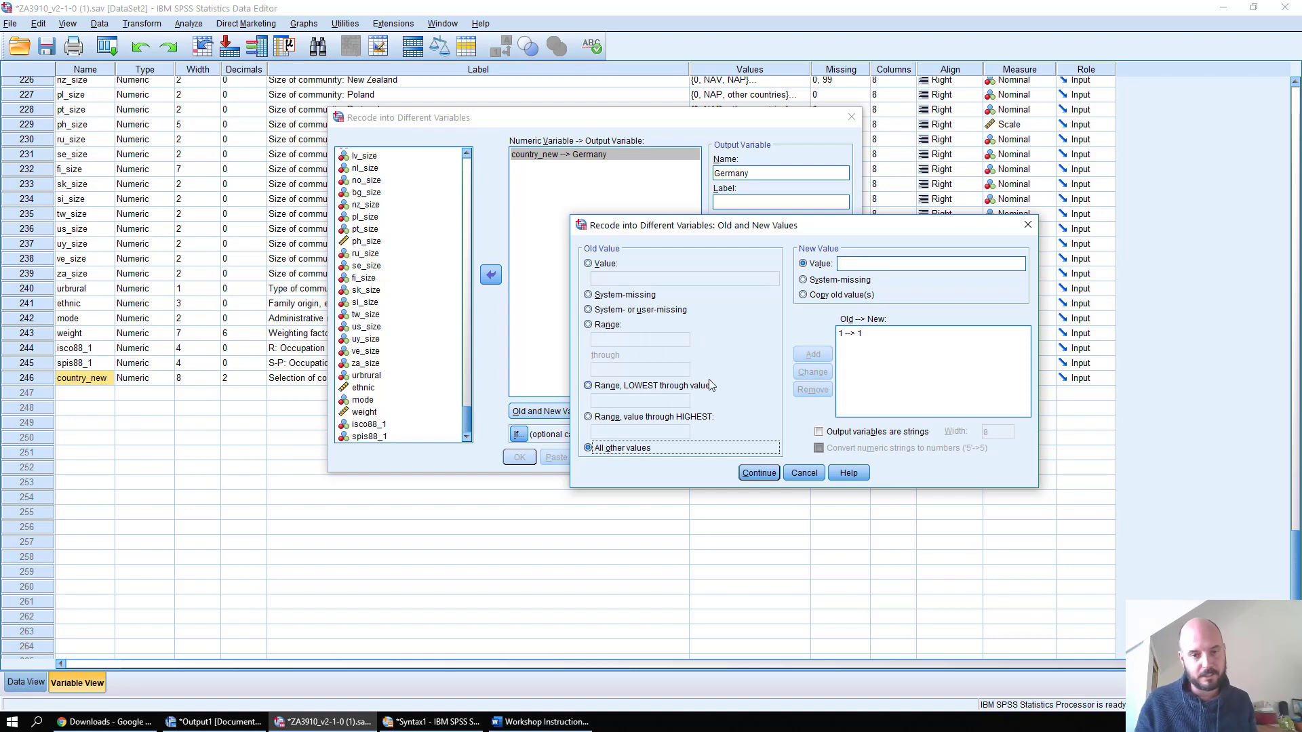
click(886, 267)
text(0)
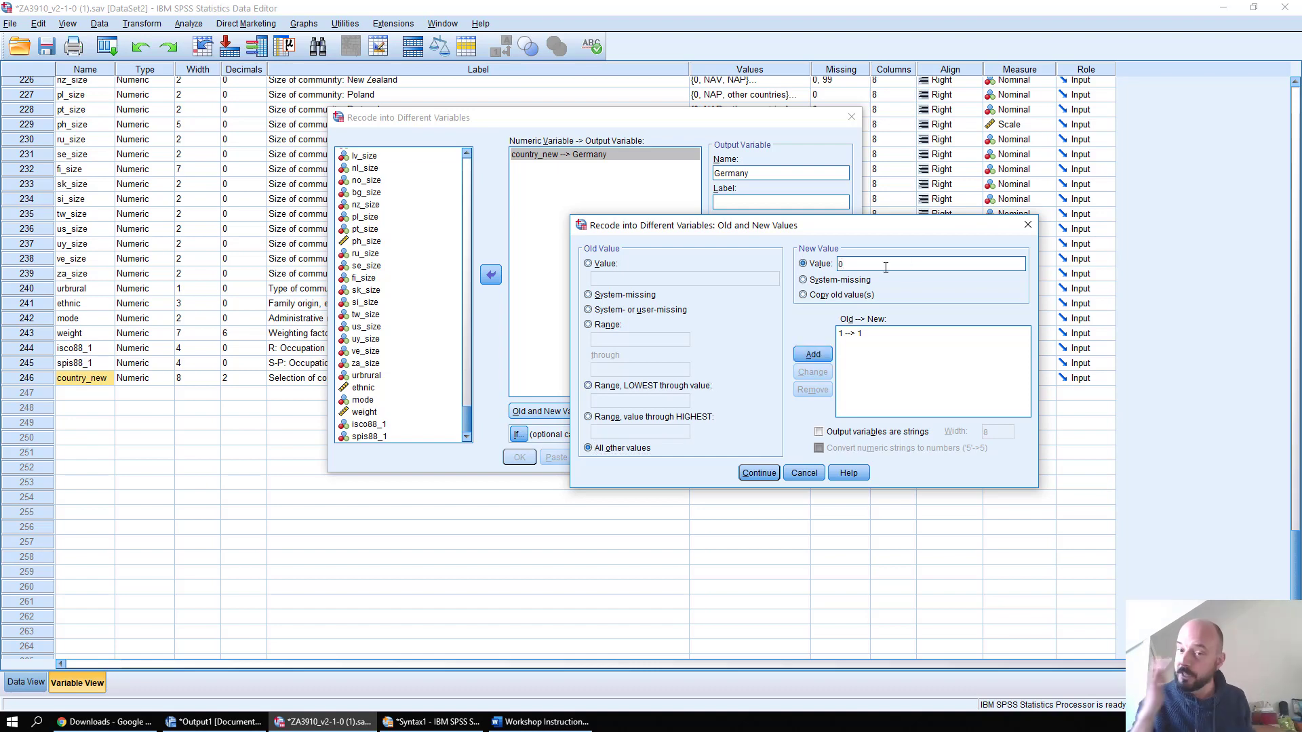
click(809, 359)
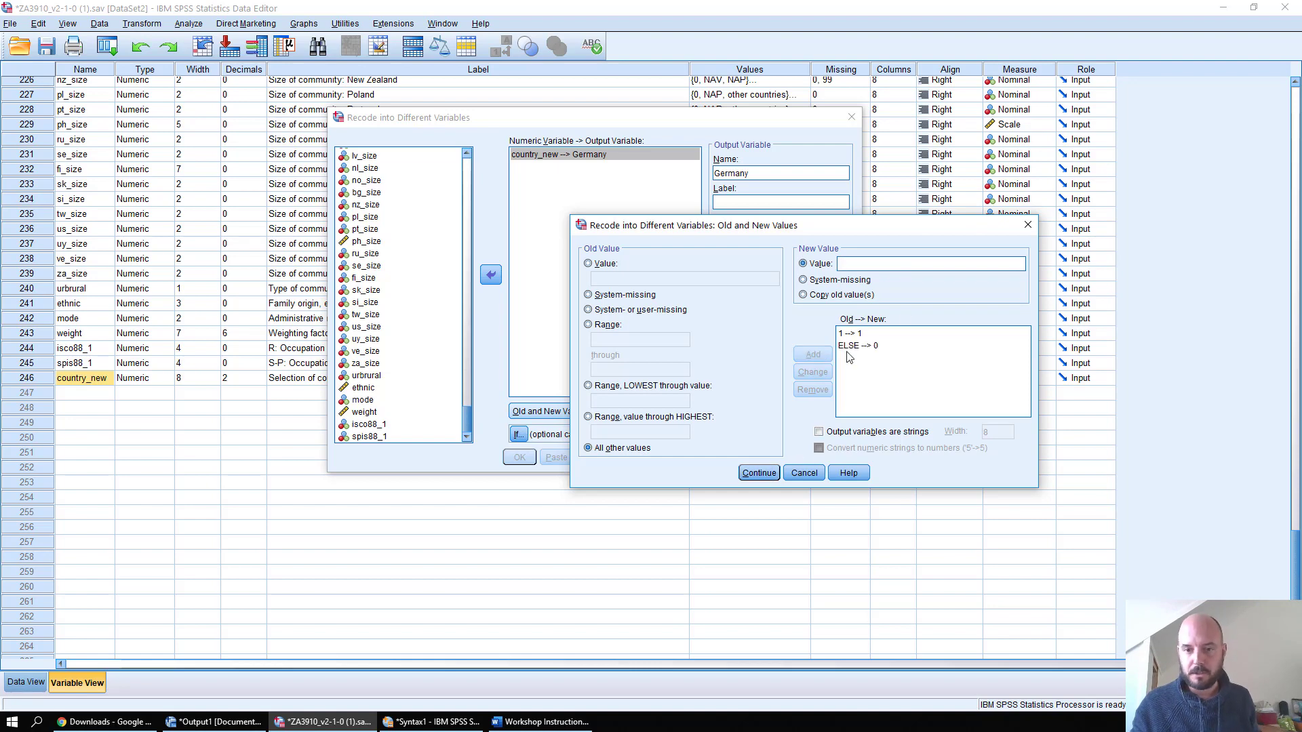
click(759, 473)
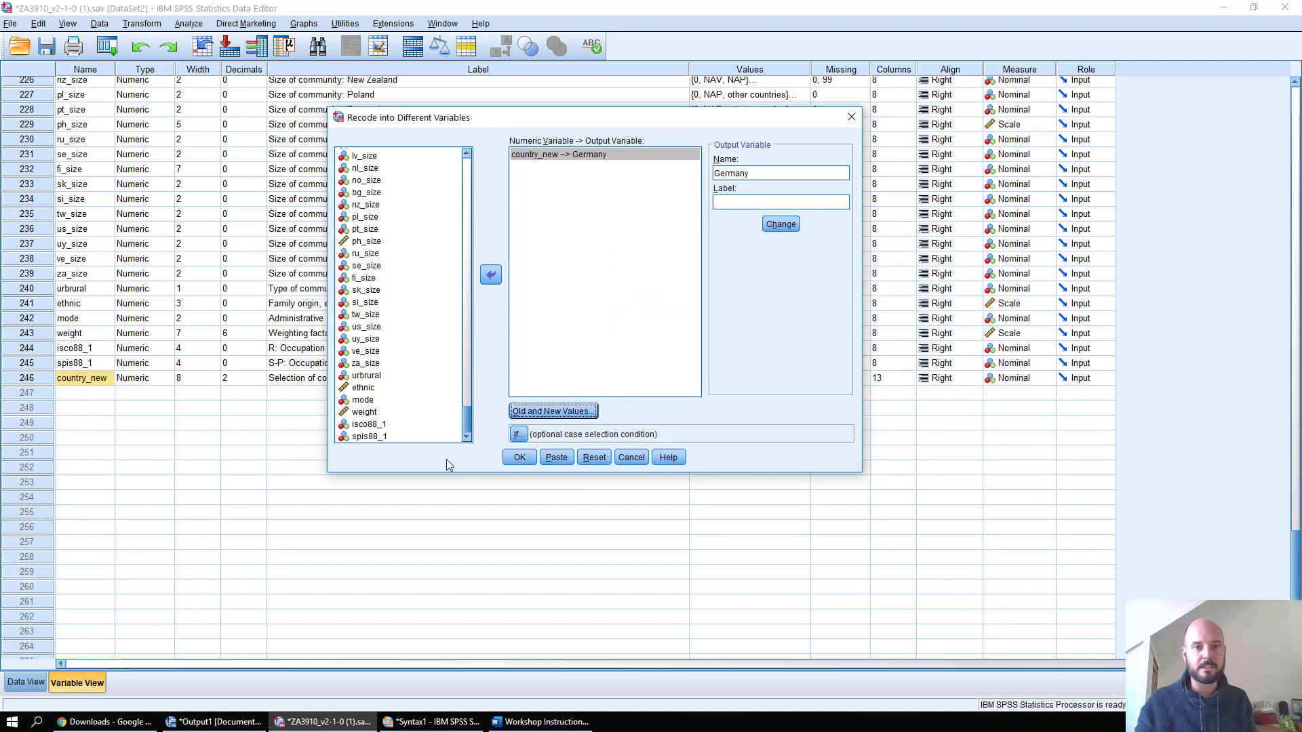
click(523, 457)
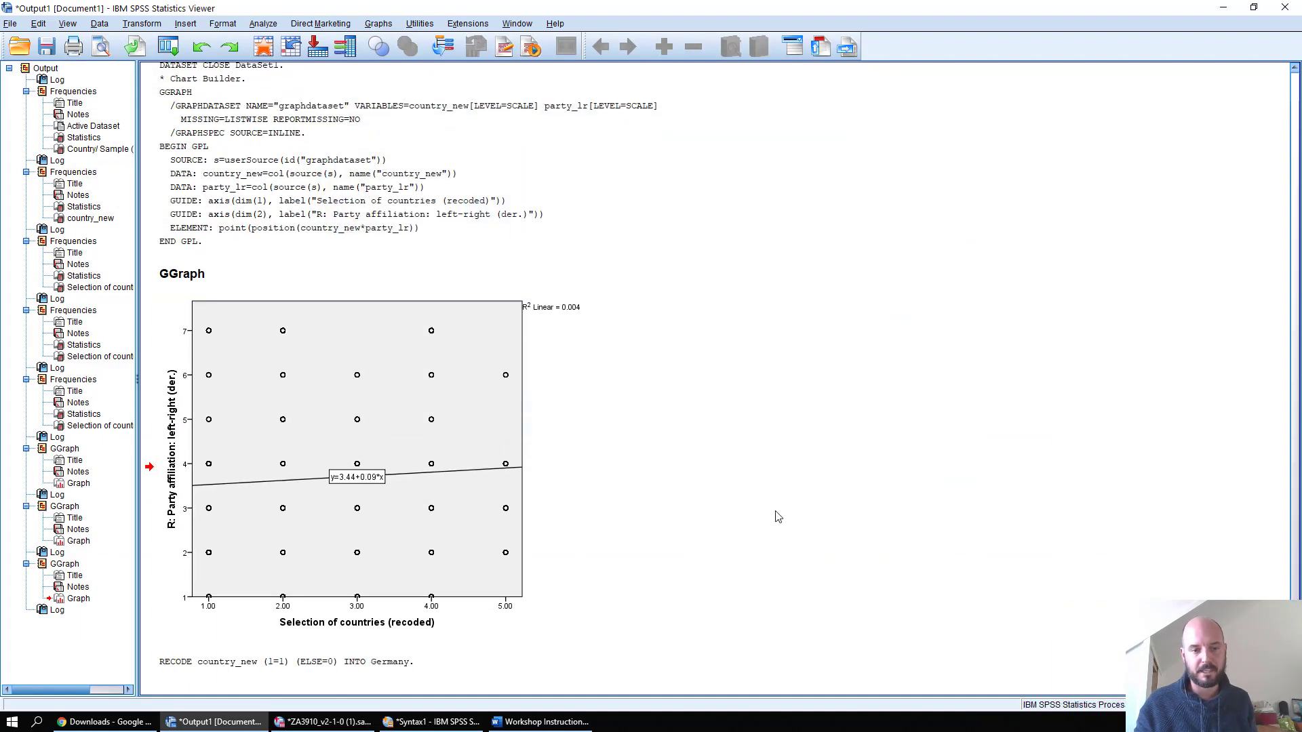
Step: Return to the data editor and check the new Germany variable at the end of the variable list
click(328, 722)
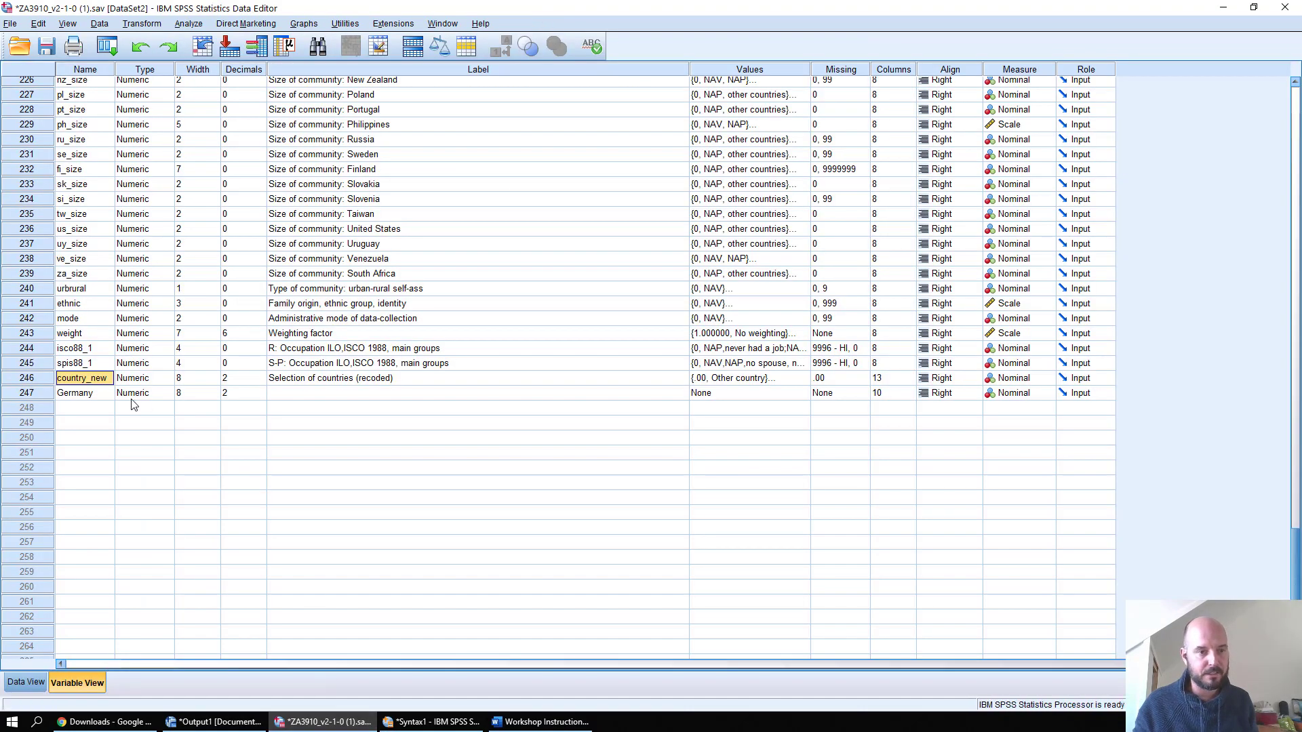
click(88, 399)
click(320, 397)
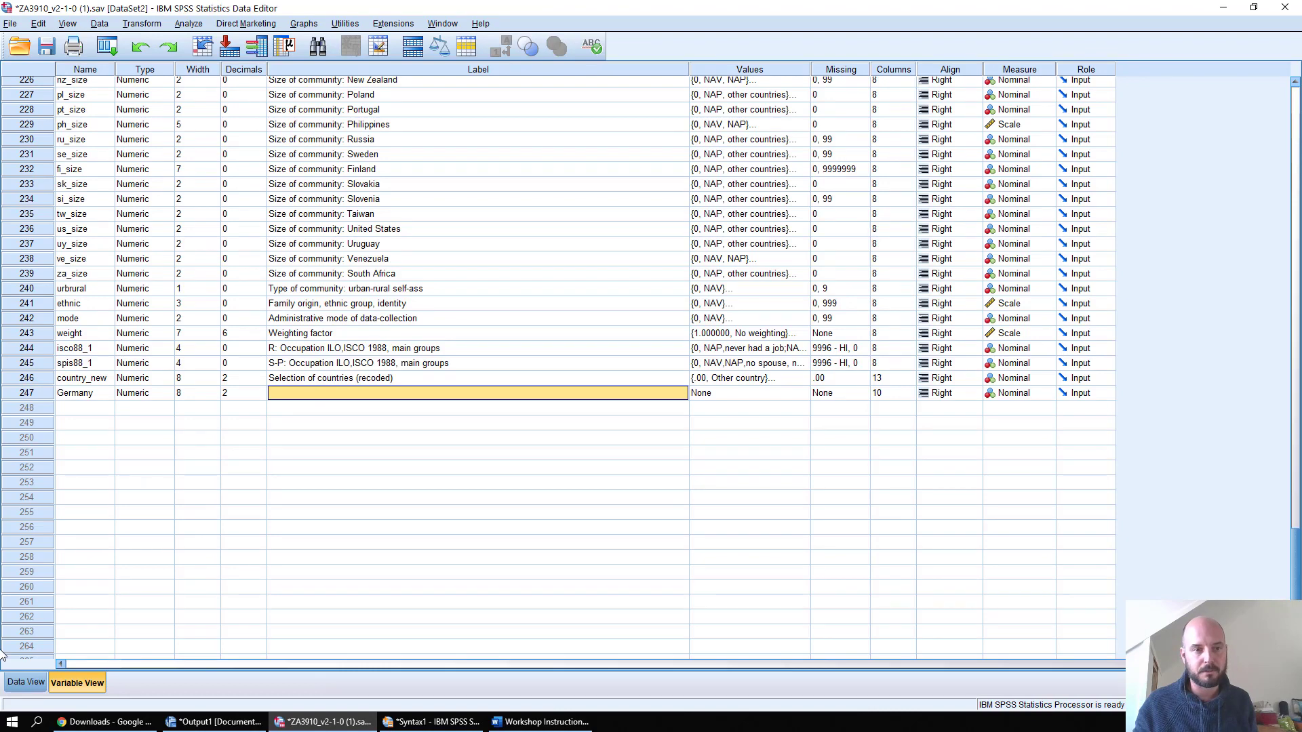
Step: Delete the Germany variable from the end of the variable list
right_click(33, 392)
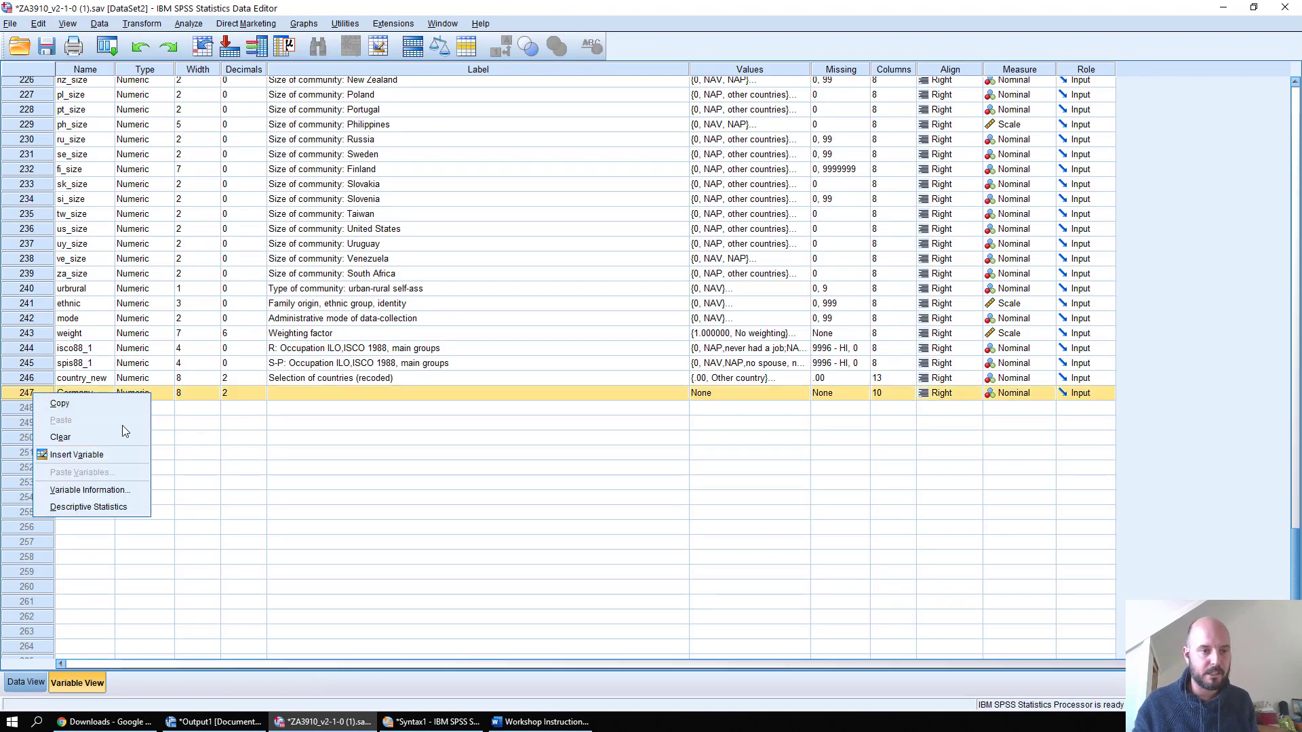
click(68, 451)
click(364, 385)
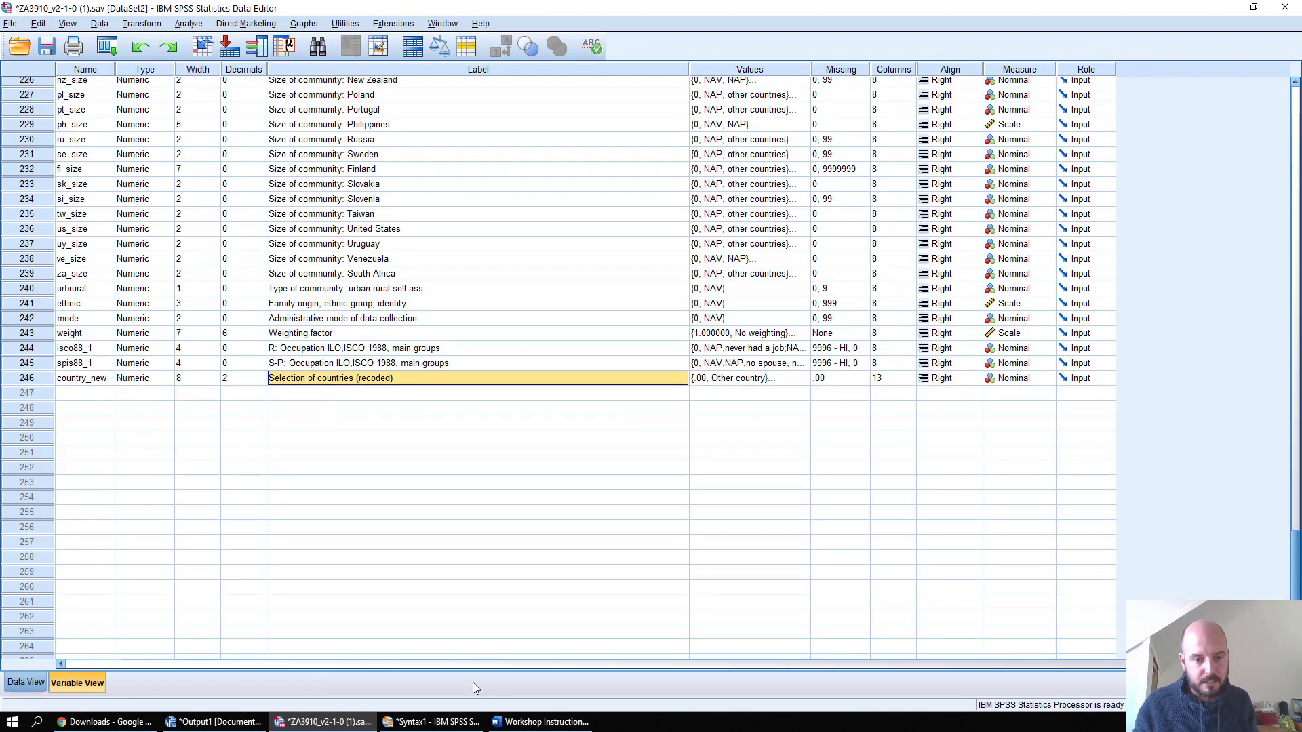
Step: Switch to the Workshop Instructions document in Word and review the by-hand dummy steps and the syntax offered as the faster alternative
click(577, 721)
scroll(781, 450, down, 10)
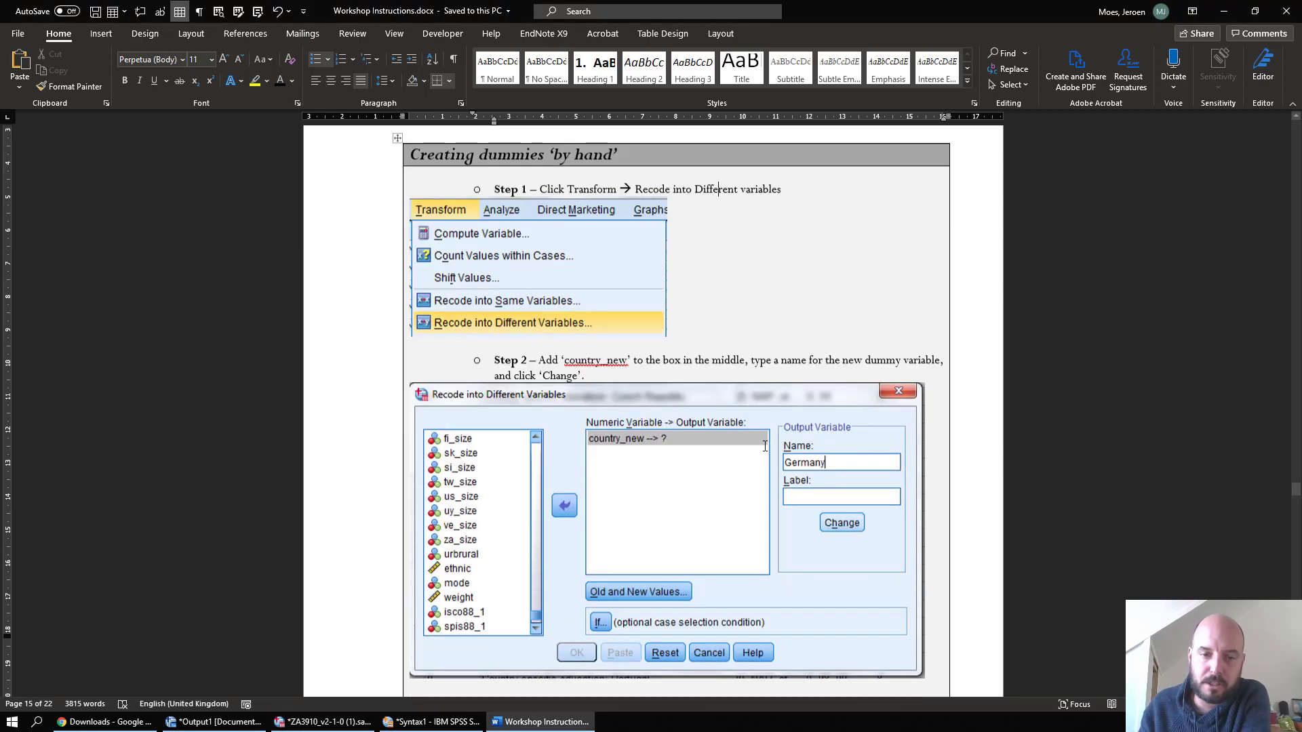
scroll(733, 429, down, 10)
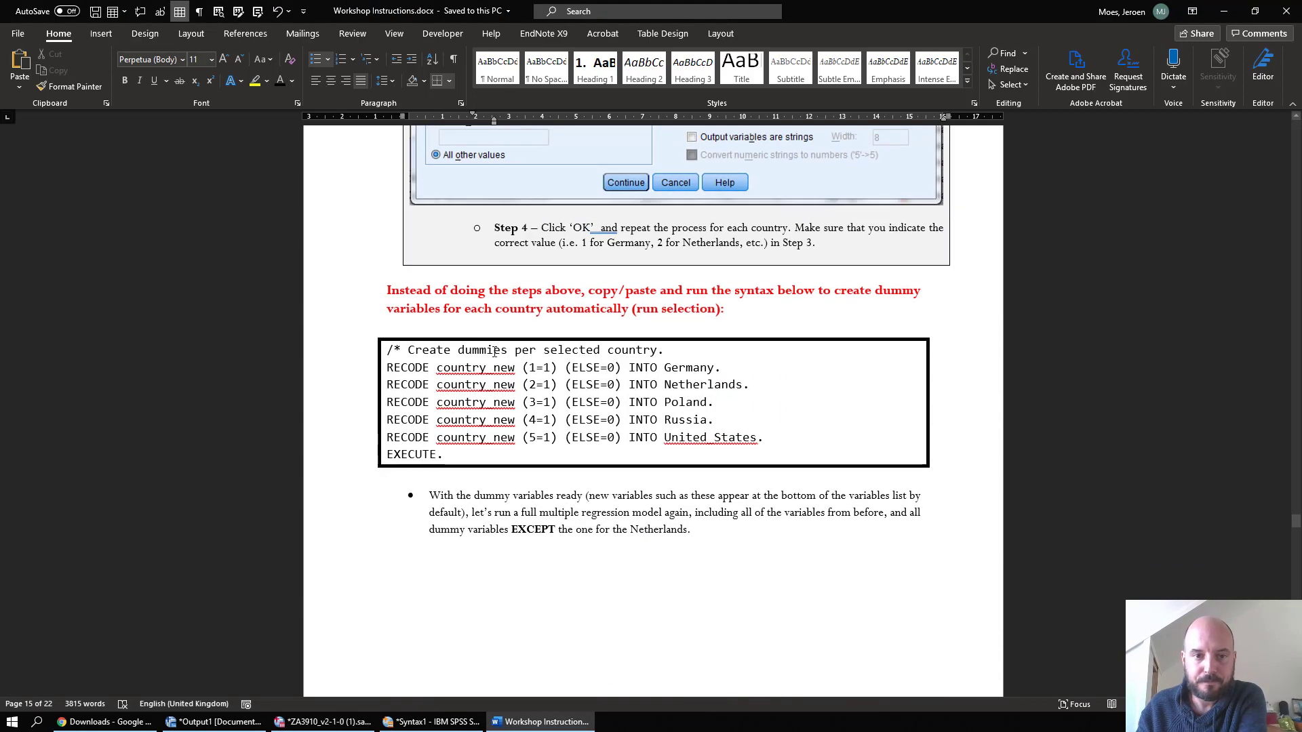
scroll(552, 307, up, 3)
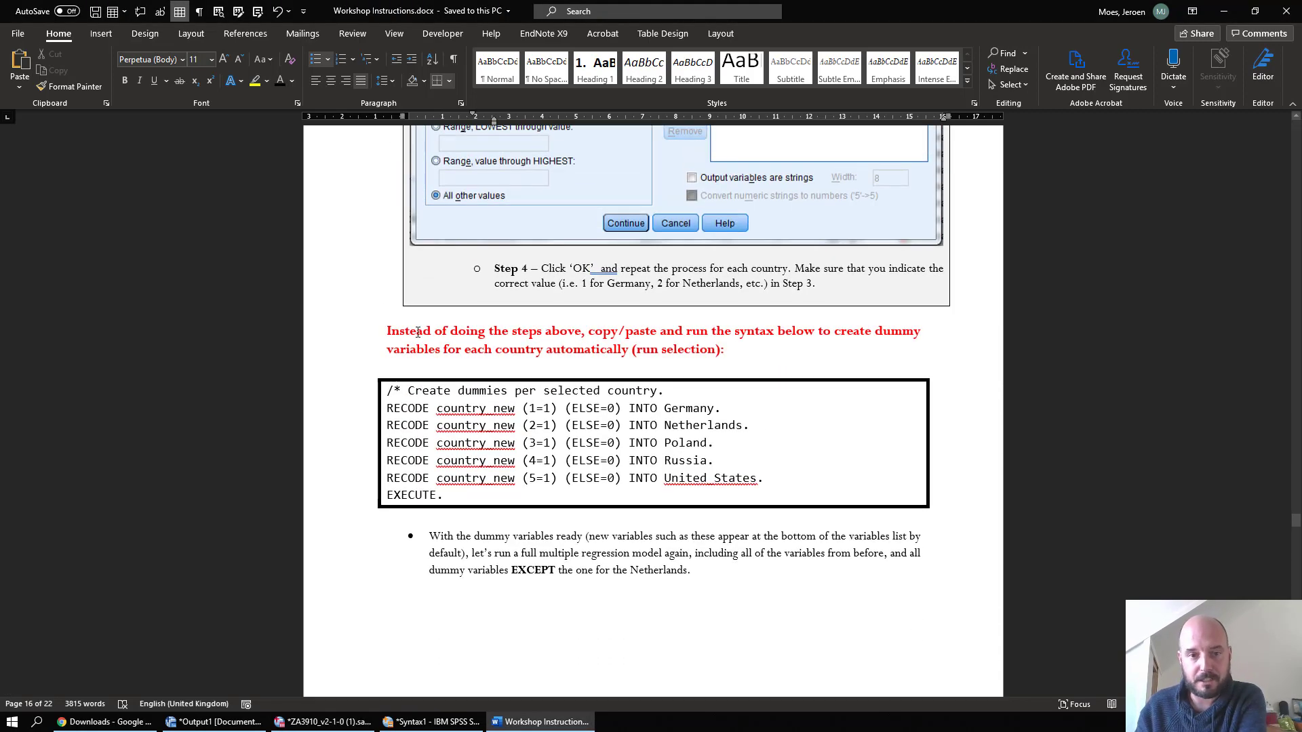
drag(416, 331, 597, 327)
click(566, 350)
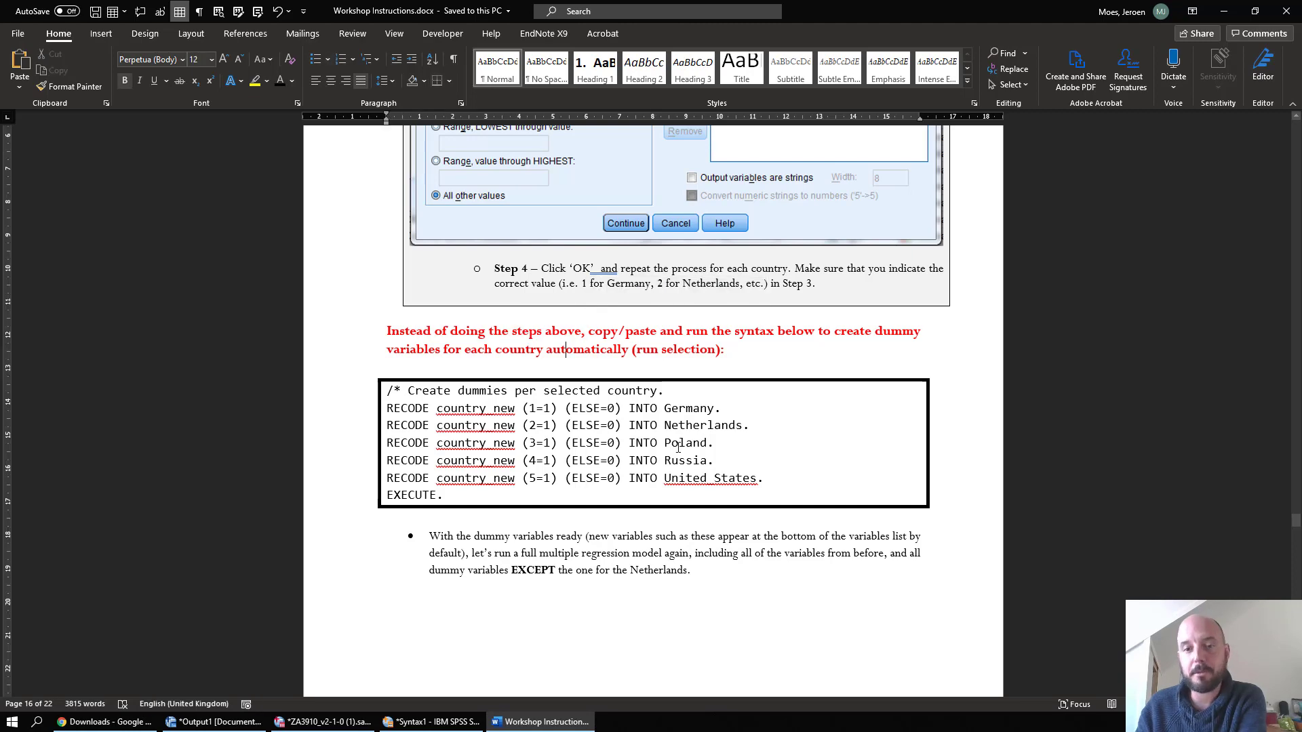
scroll(866, 302, up, 12)
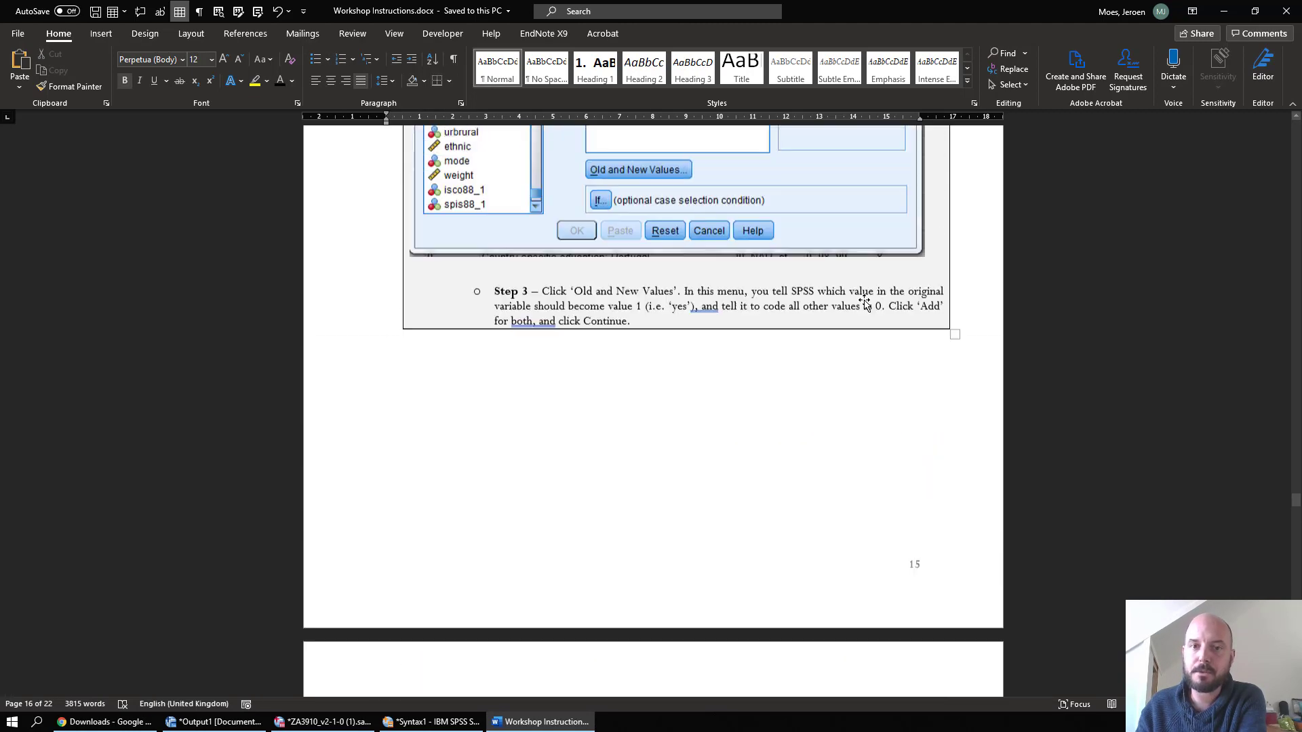
scroll(865, 300, up, 7)
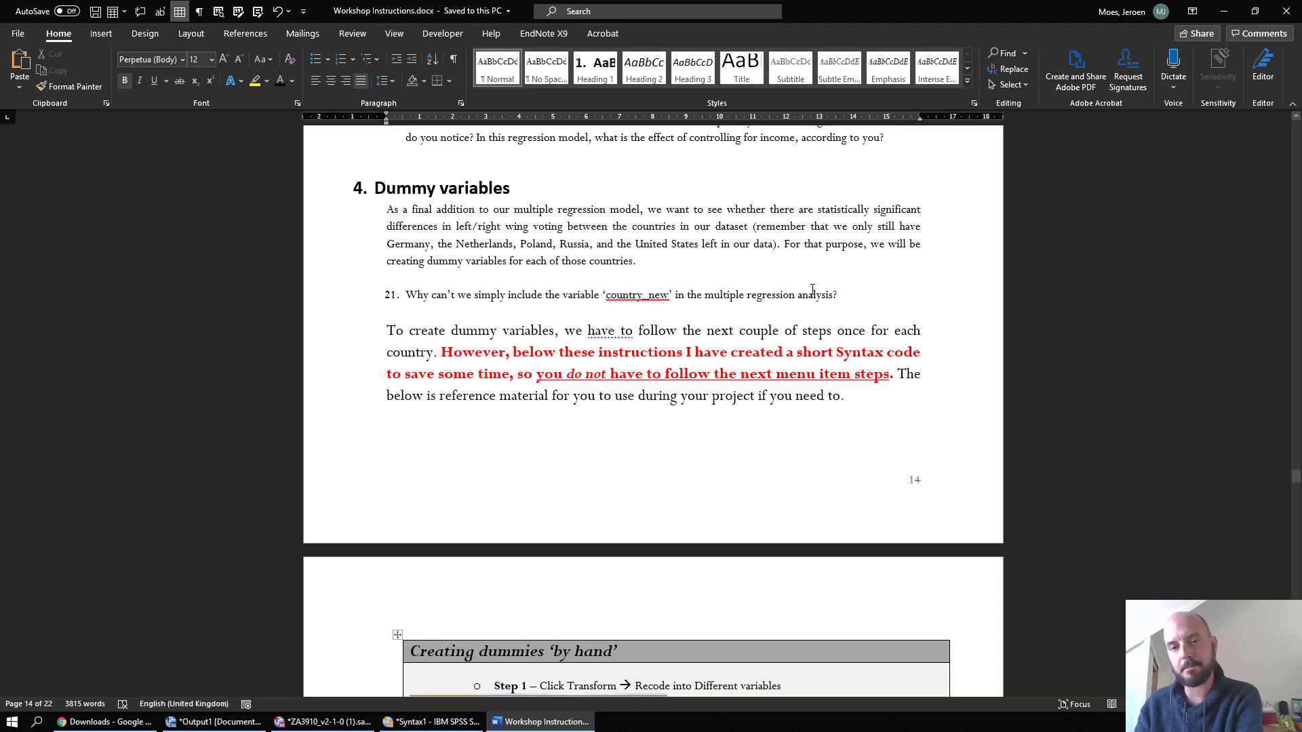
scroll(813, 290, down, 5)
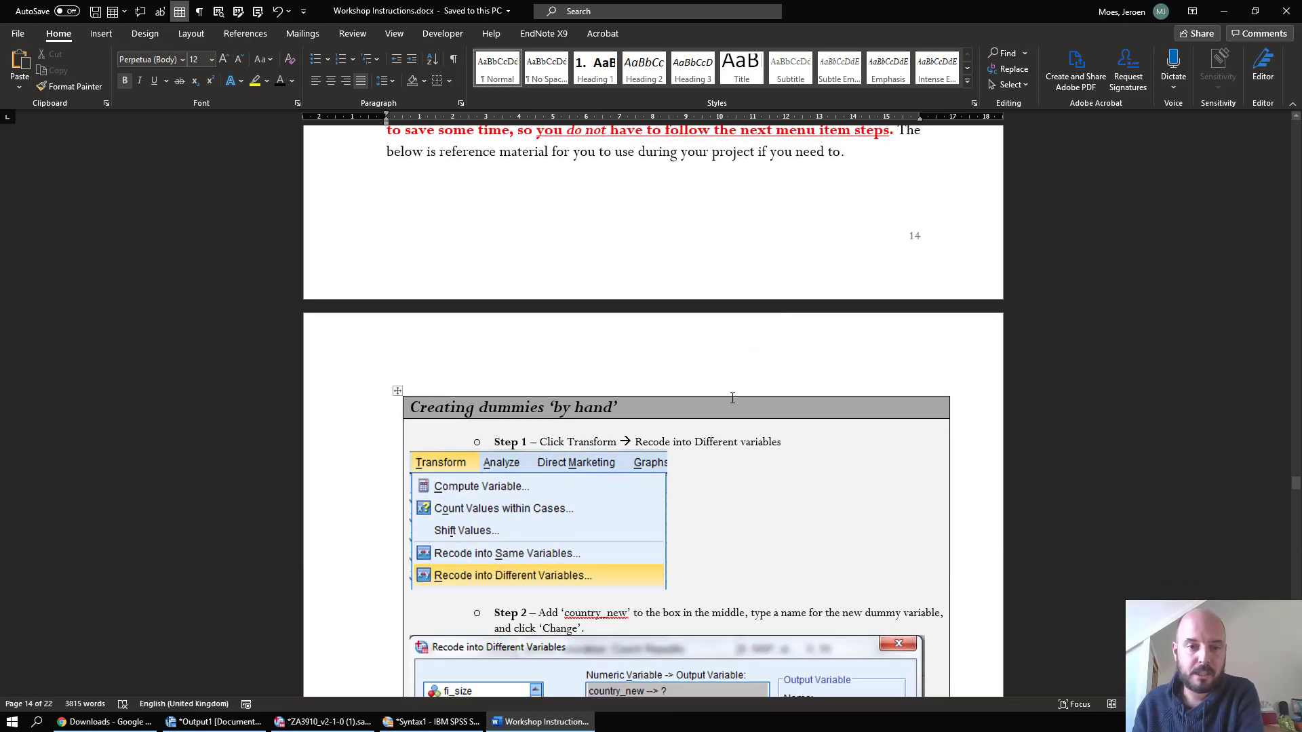
scroll(777, 323, down, 7)
scroll(718, 400, down, 10)
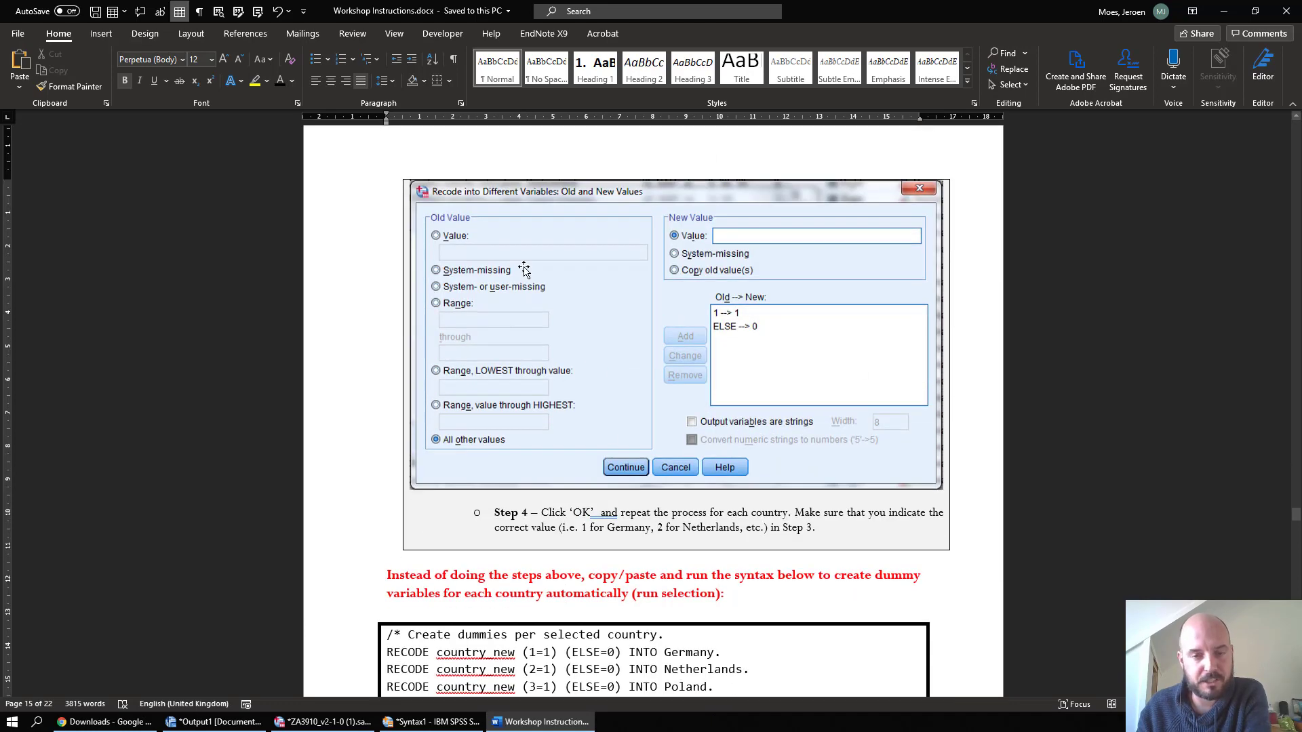
scroll(735, 368, down, 4)
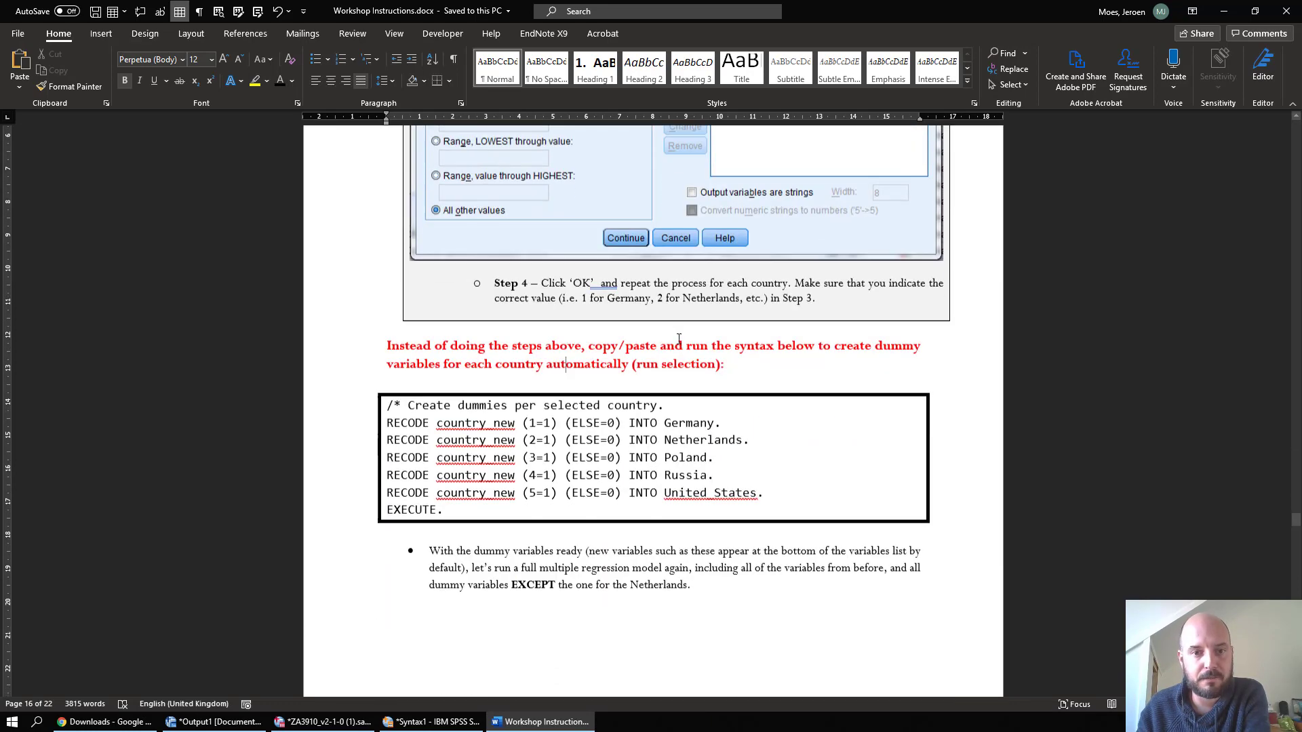
Step: Copy the country-dummy RECODE block from the workshop instructions and replace all code in the SPSS Syntax1 editor with it
drag(451, 496, 385, 392)
right_click(392, 393)
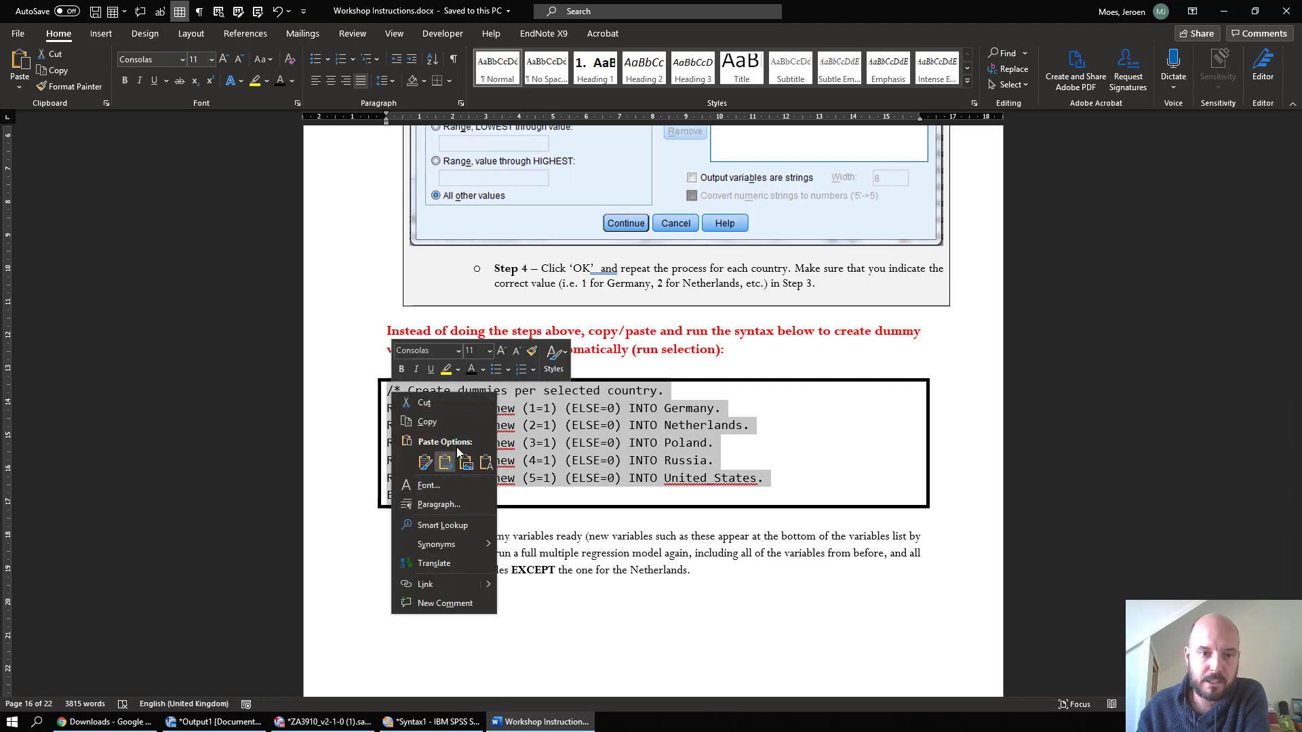
click(427, 421)
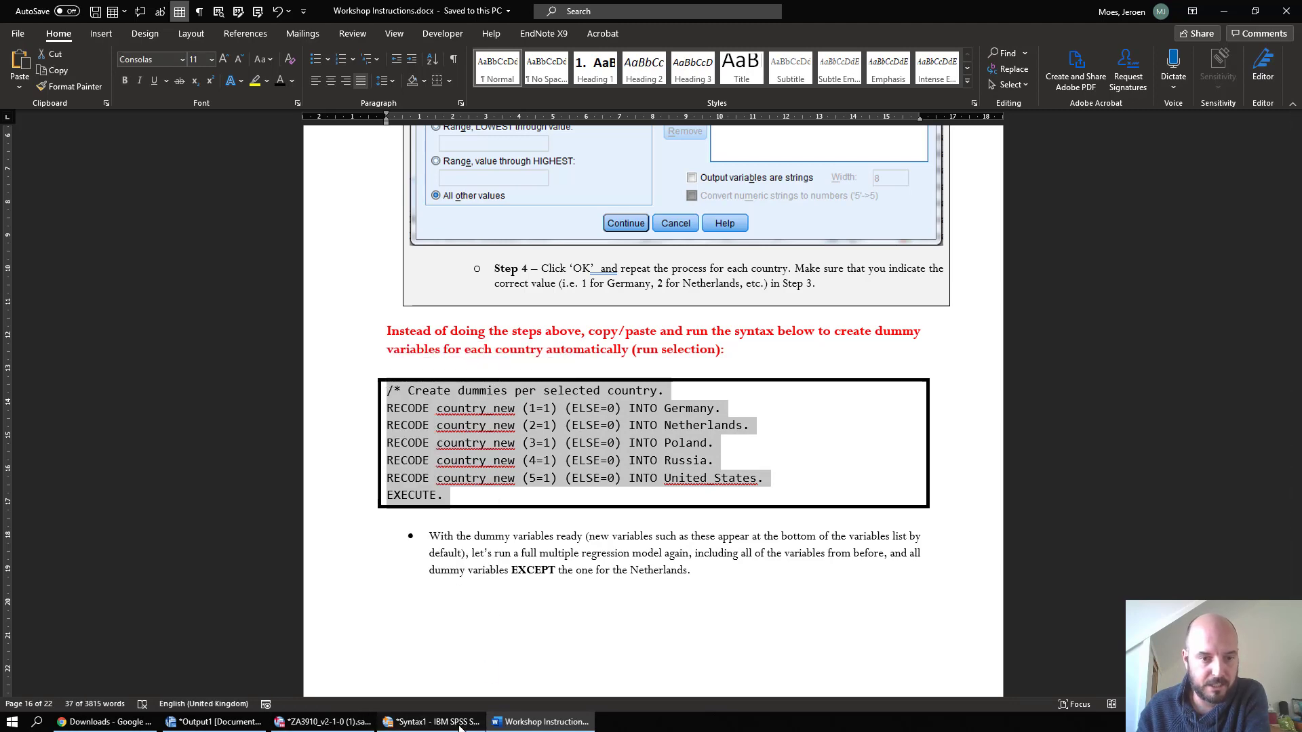
click(432, 722)
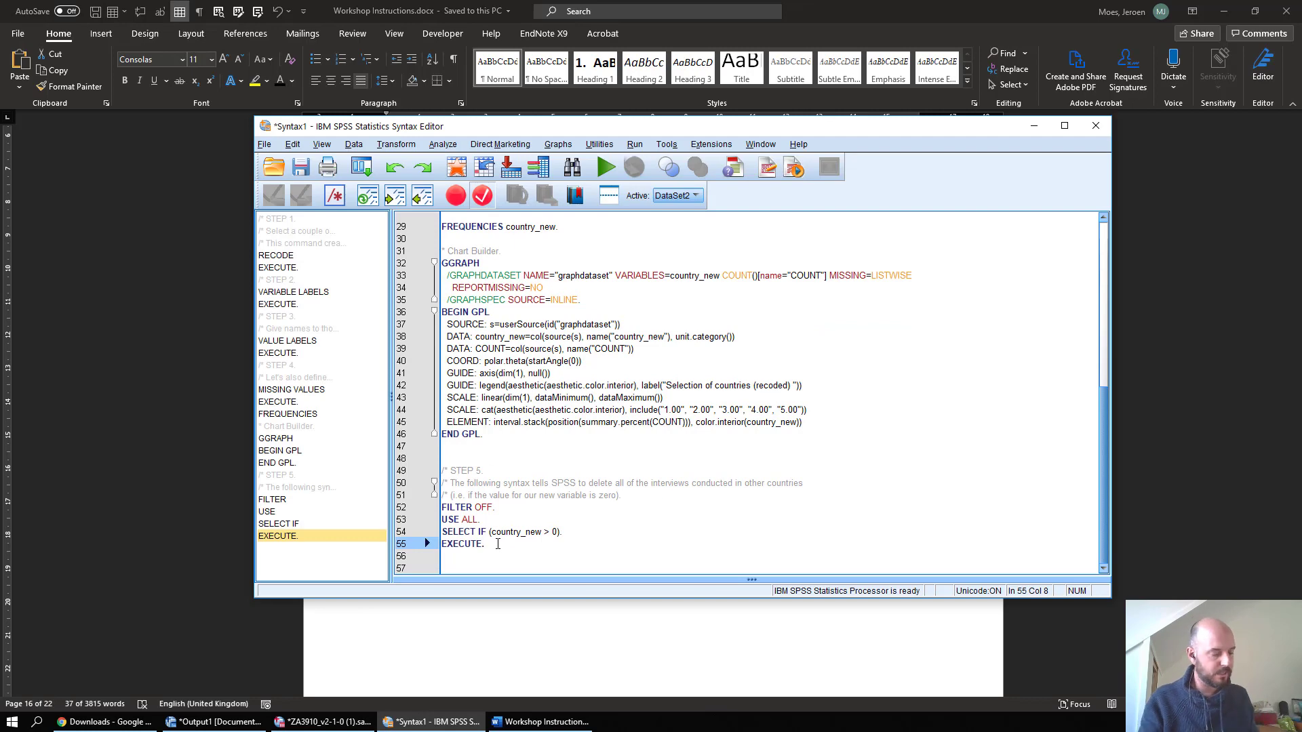
key(ctrl+a)
key(Delete)
key(ctrl+v)
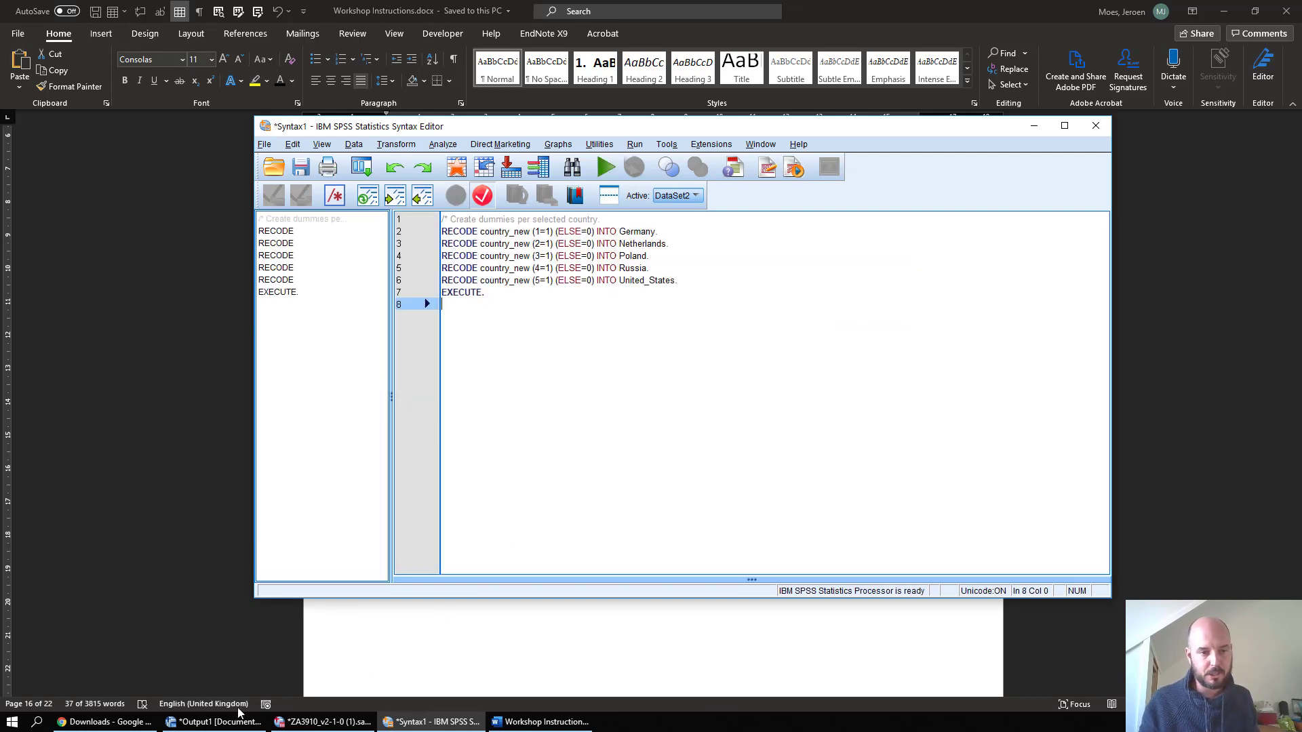
Step: Bring the Syntax1 window in front of the data editor, then shrink and reposition it so the variable list stays visible
click(511, 723)
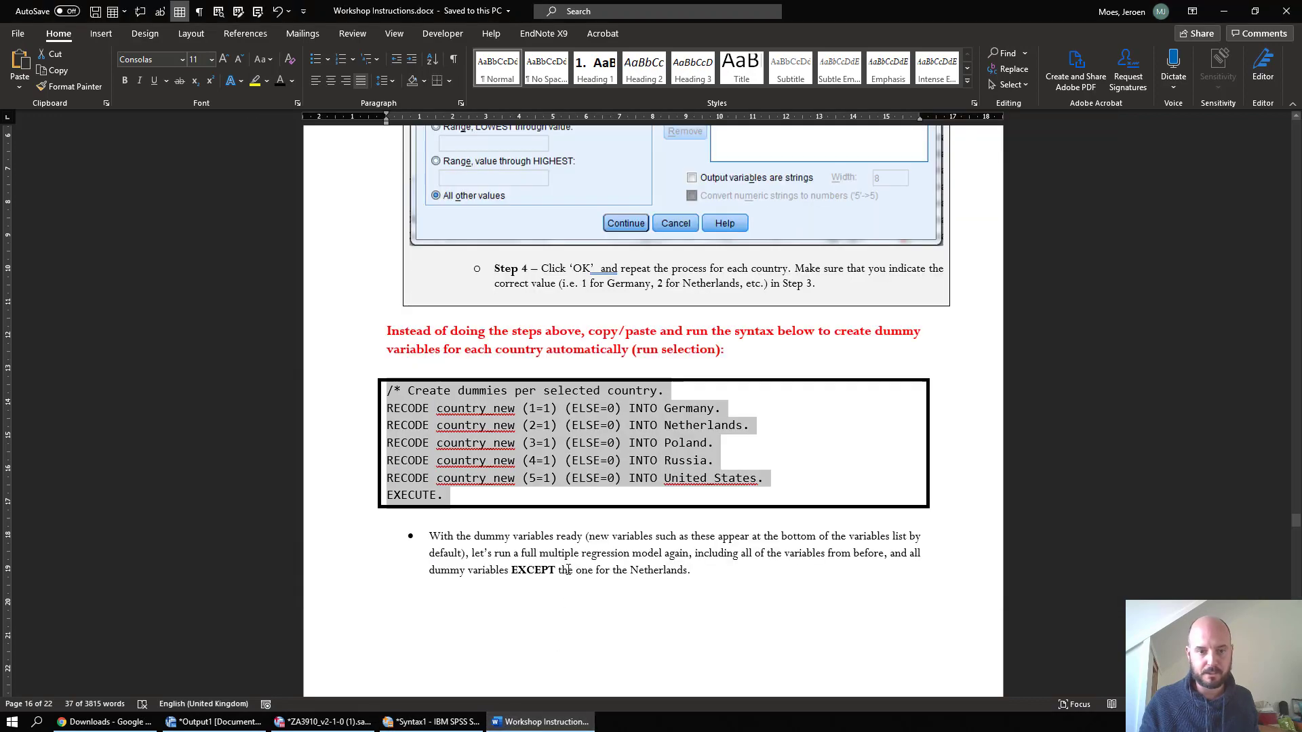
click(322, 722)
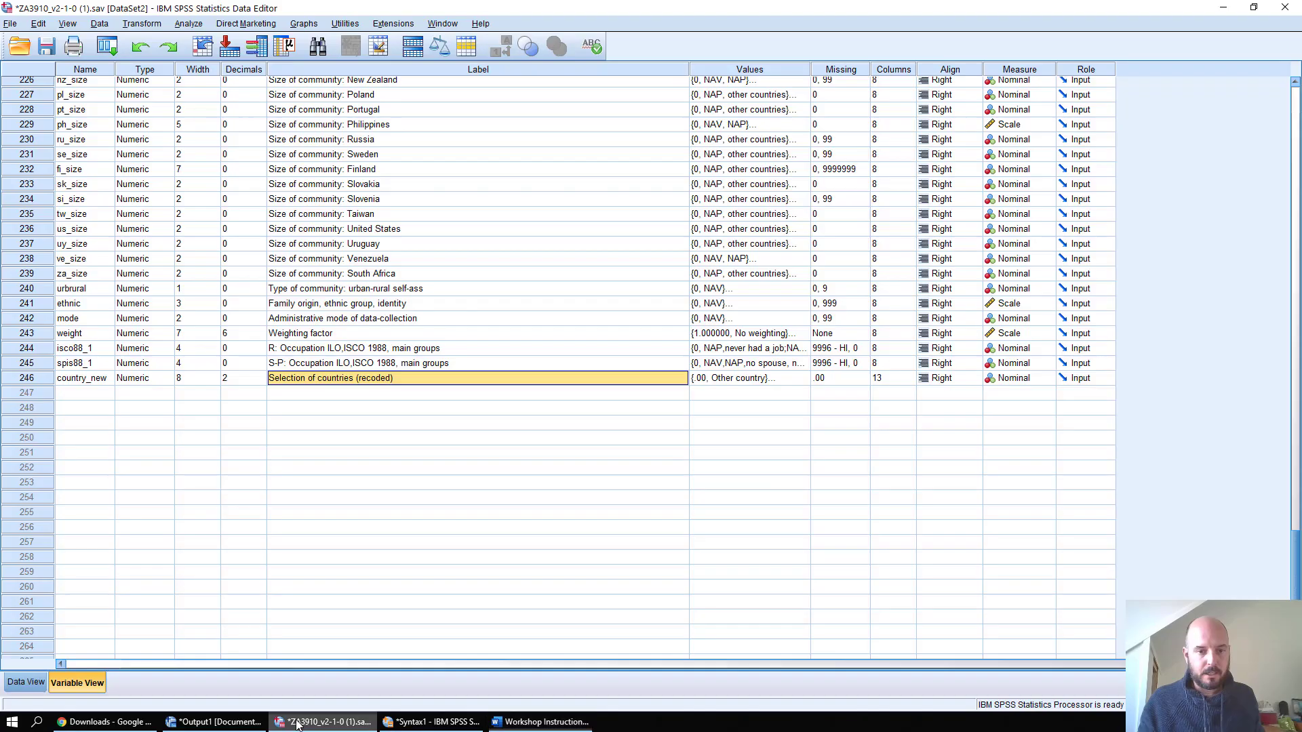
click(432, 722)
drag(510, 126, 638, 176)
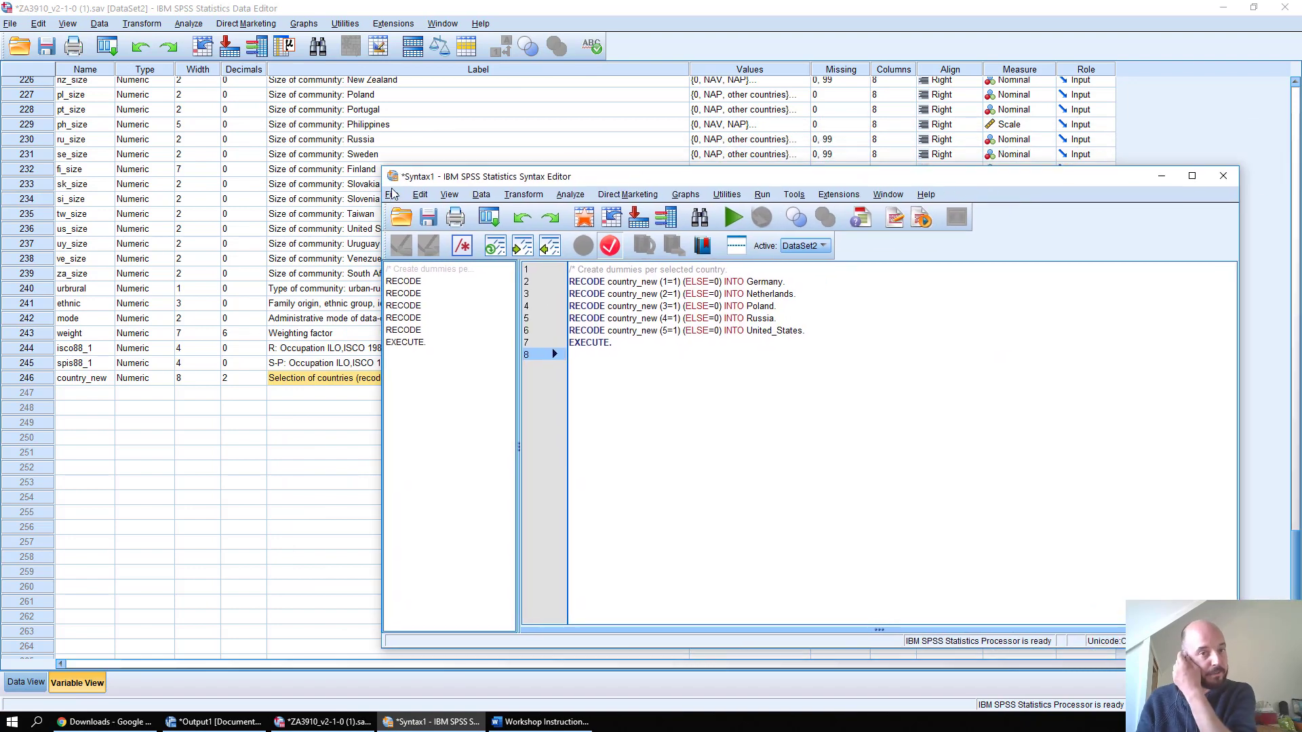
drag(415, 197, 625, 233)
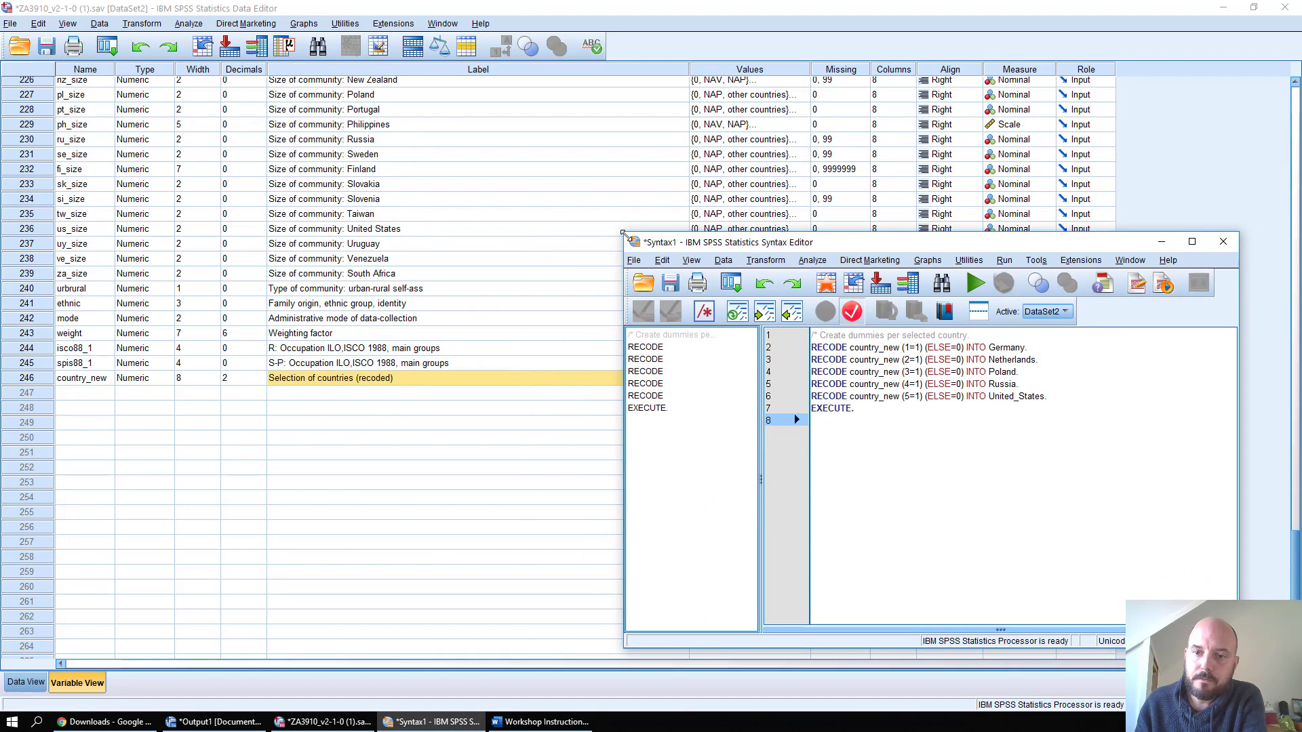
drag(820, 248, 741, 141)
Step: Examine the Germany RECODE line part by part: source variable, old value, new value, ELSE rule and target variable
click(762, 241)
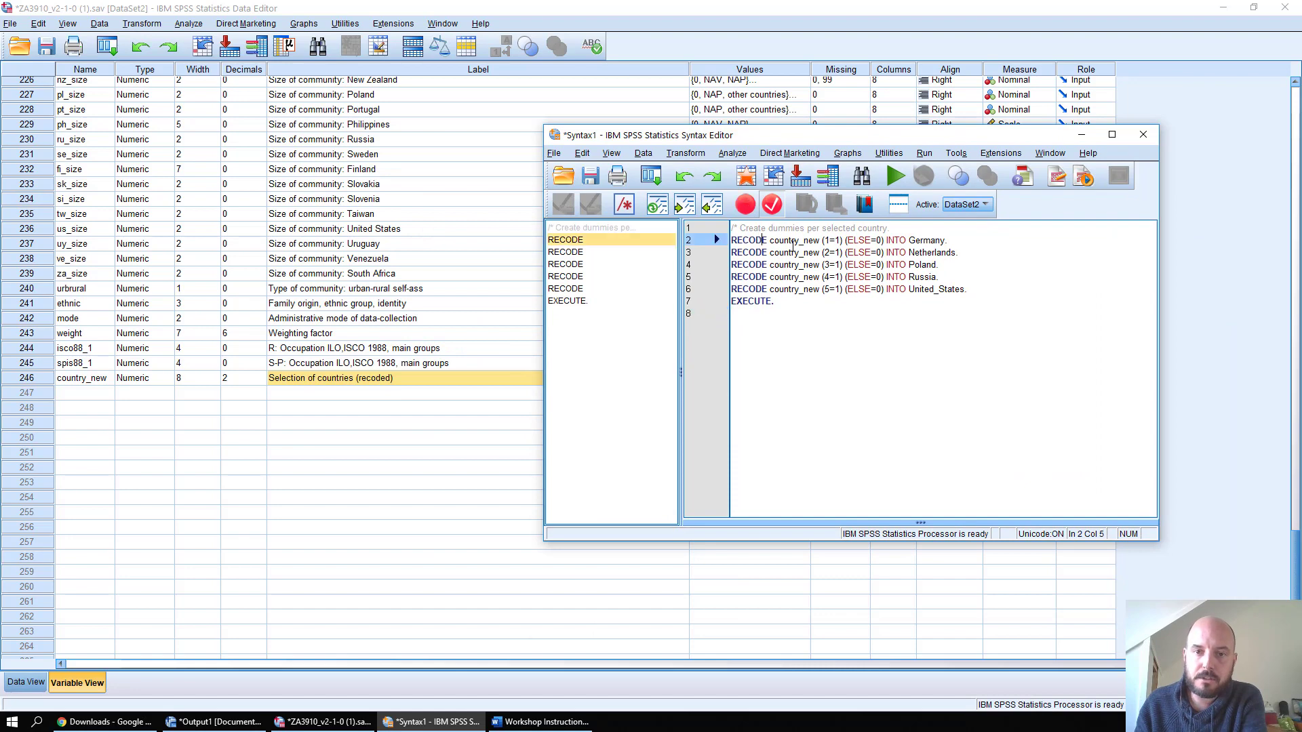
double_click(773, 241)
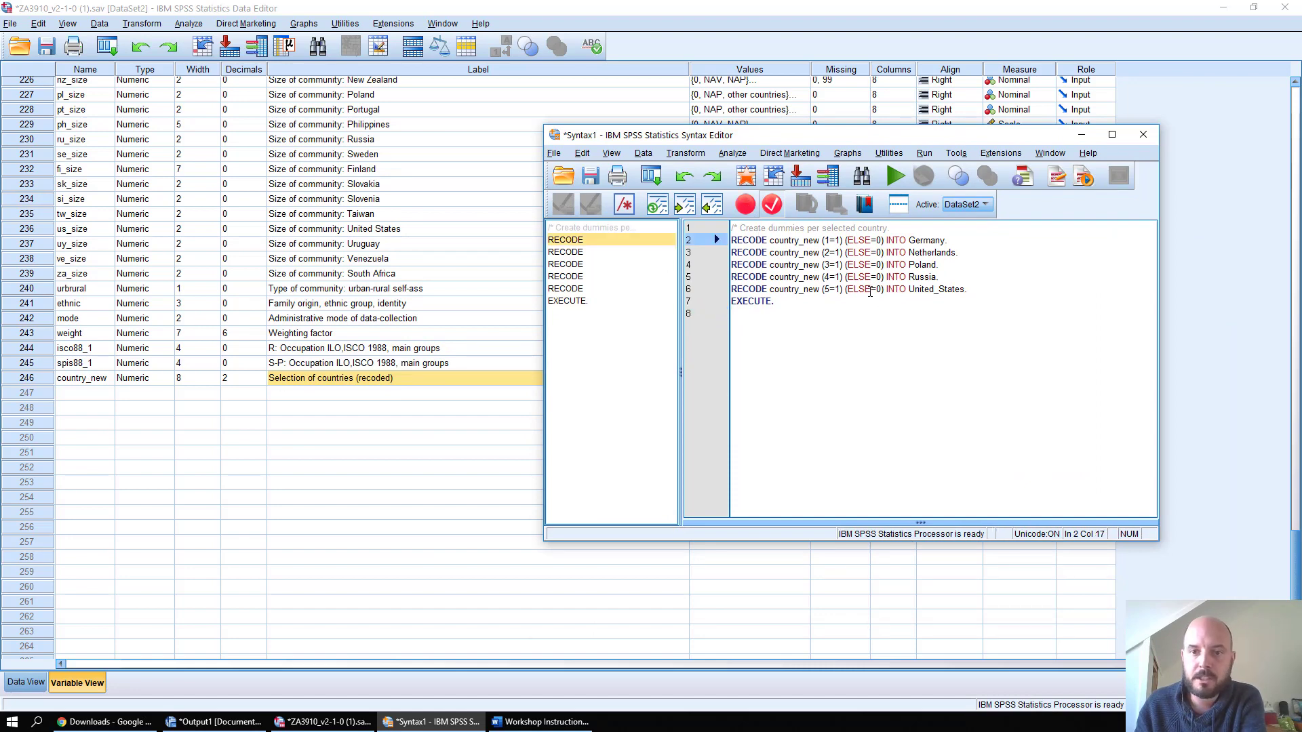
double_click(827, 243)
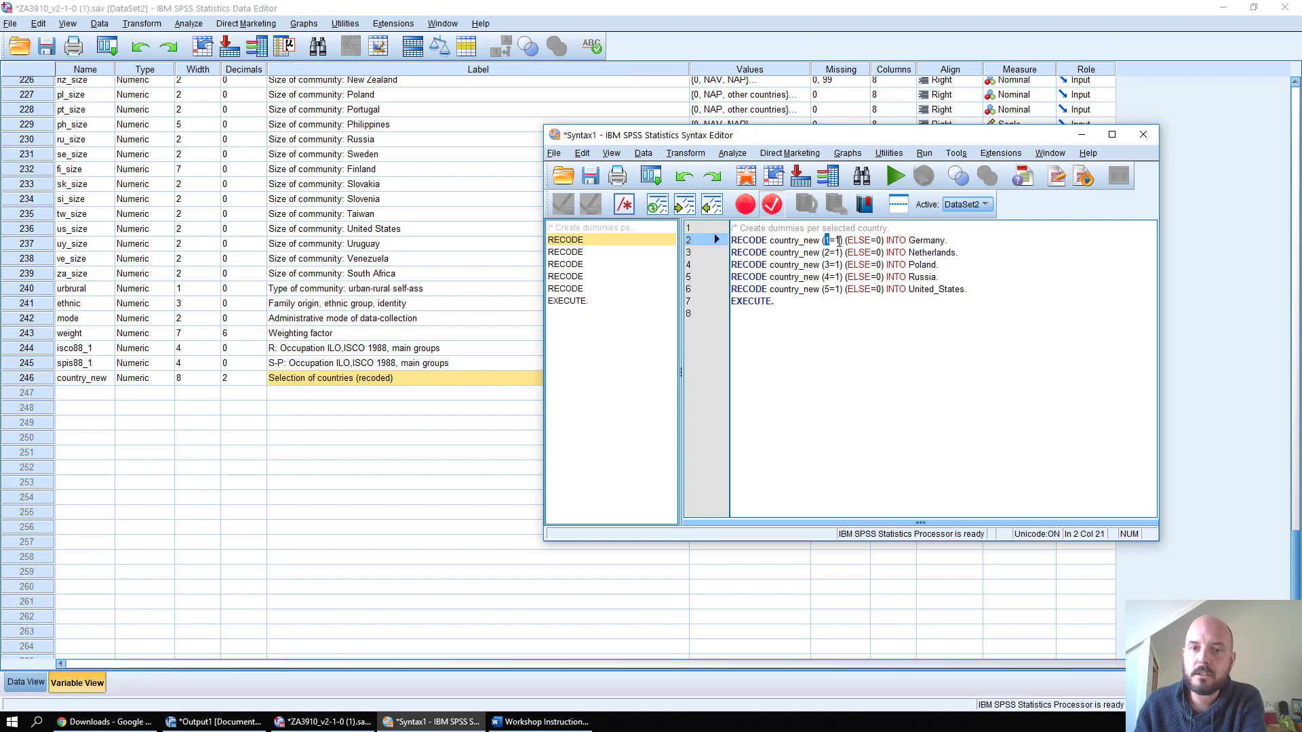
click(839, 242)
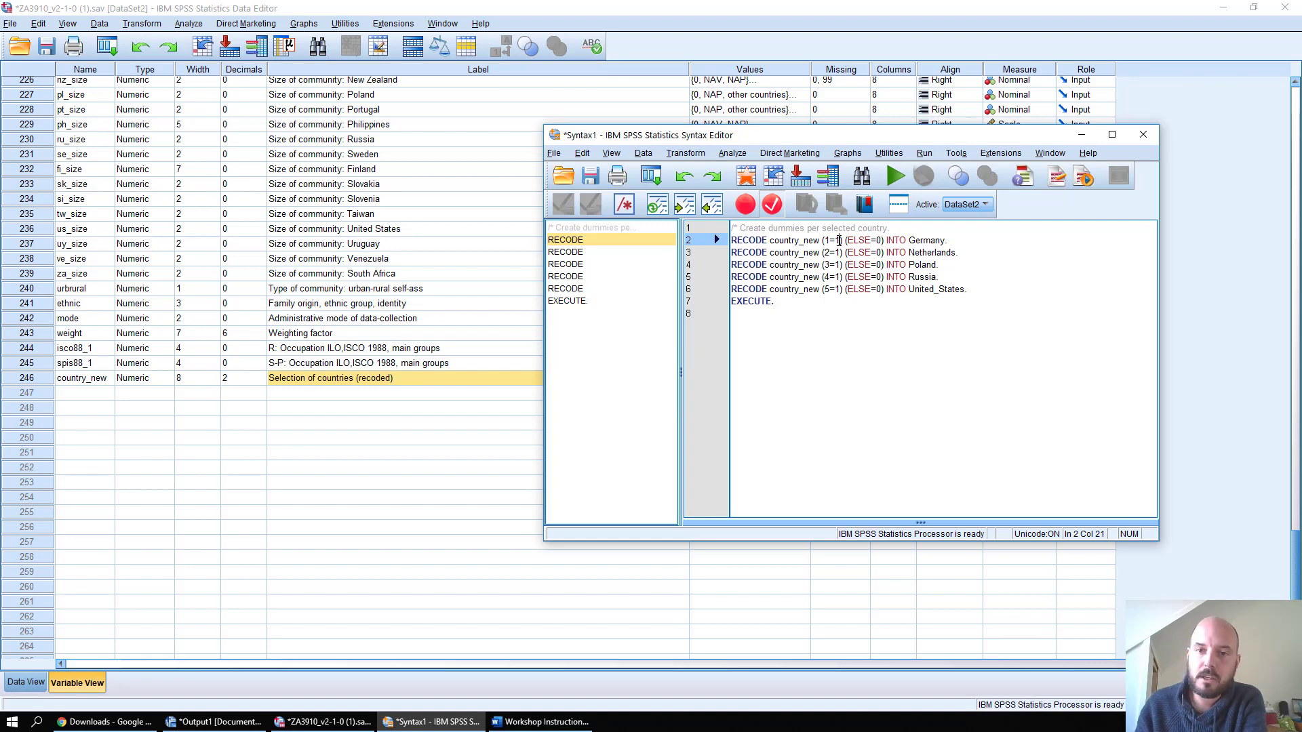
drag(841, 242, 836, 242)
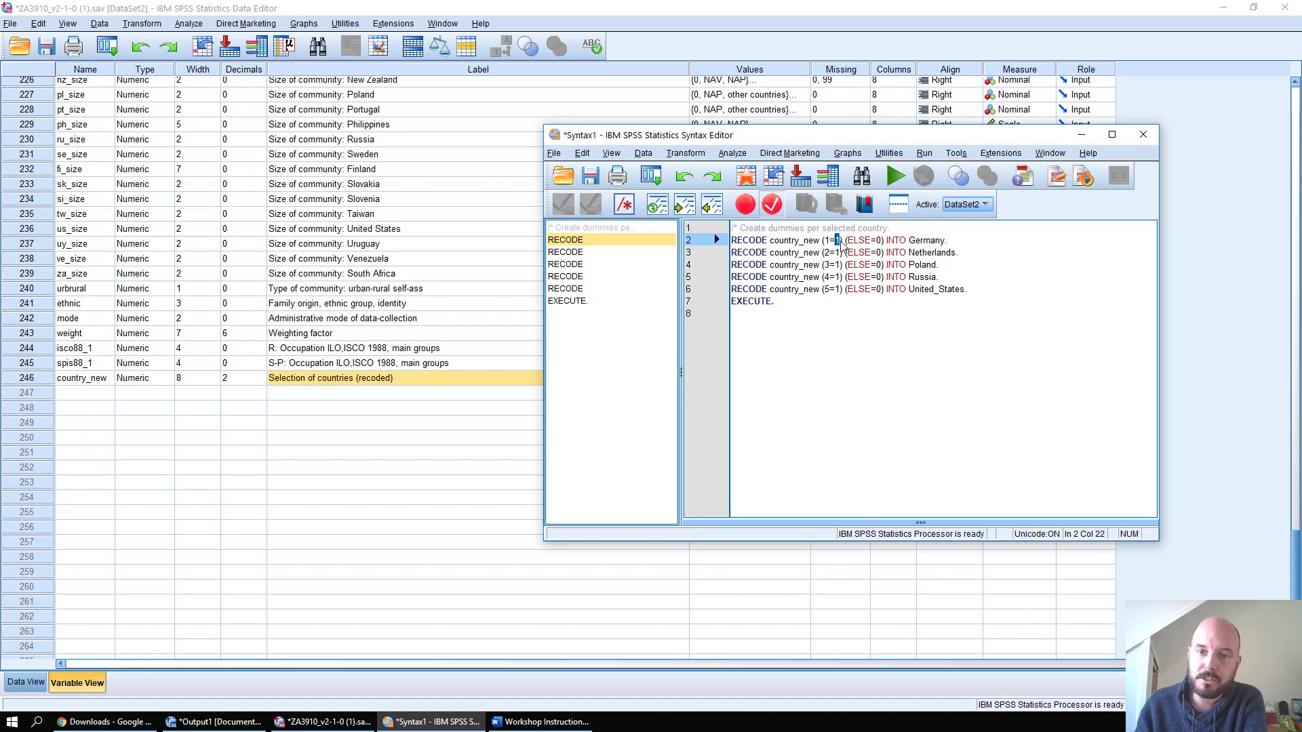
double_click(916, 242)
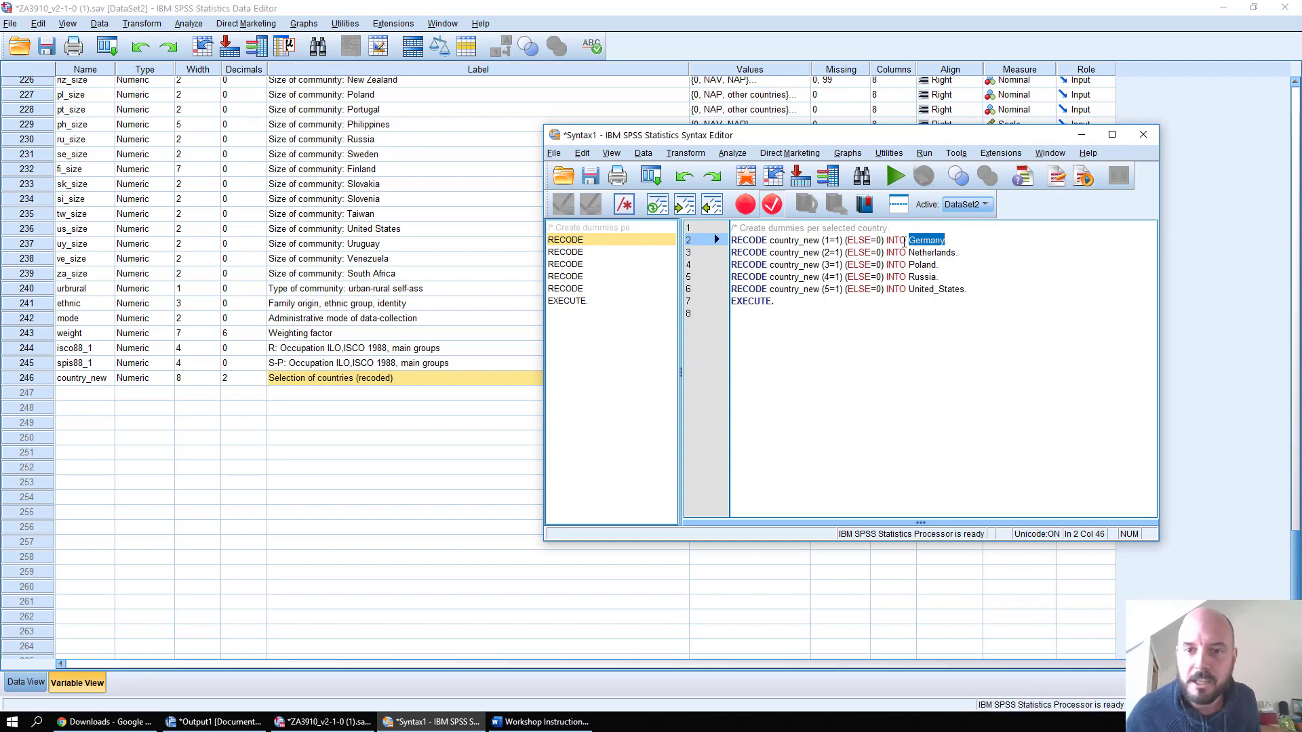
click(859, 240)
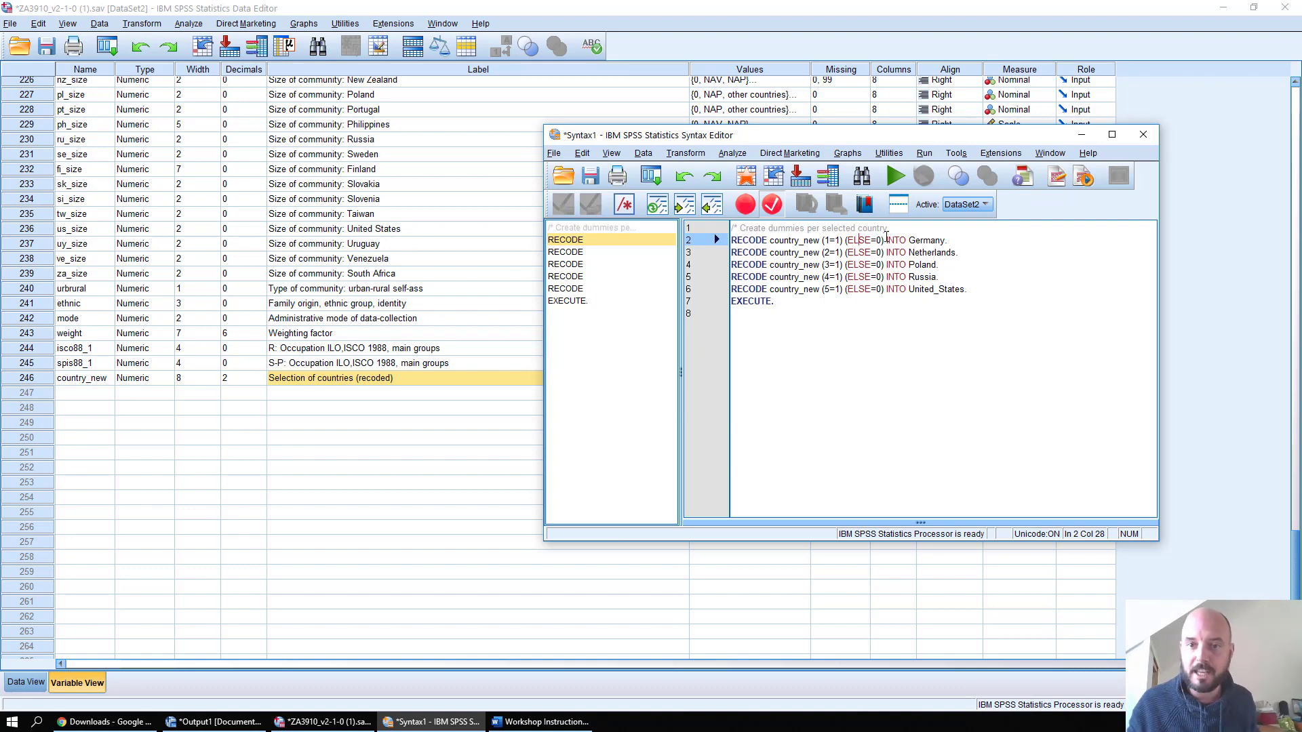
drag(886, 240, 908, 240)
Step: Copy the Germany RECODE line and paste it three times directly beneath the original
click(951, 240)
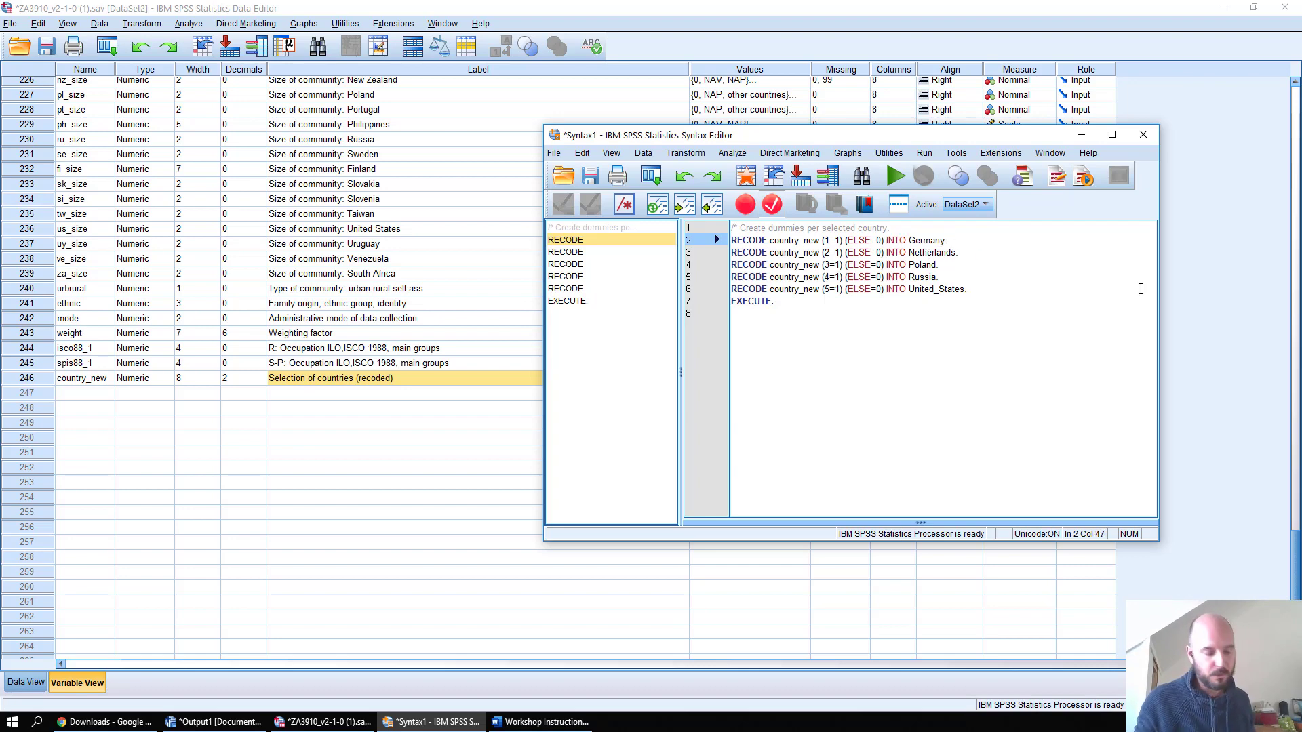
key(shift+Home)
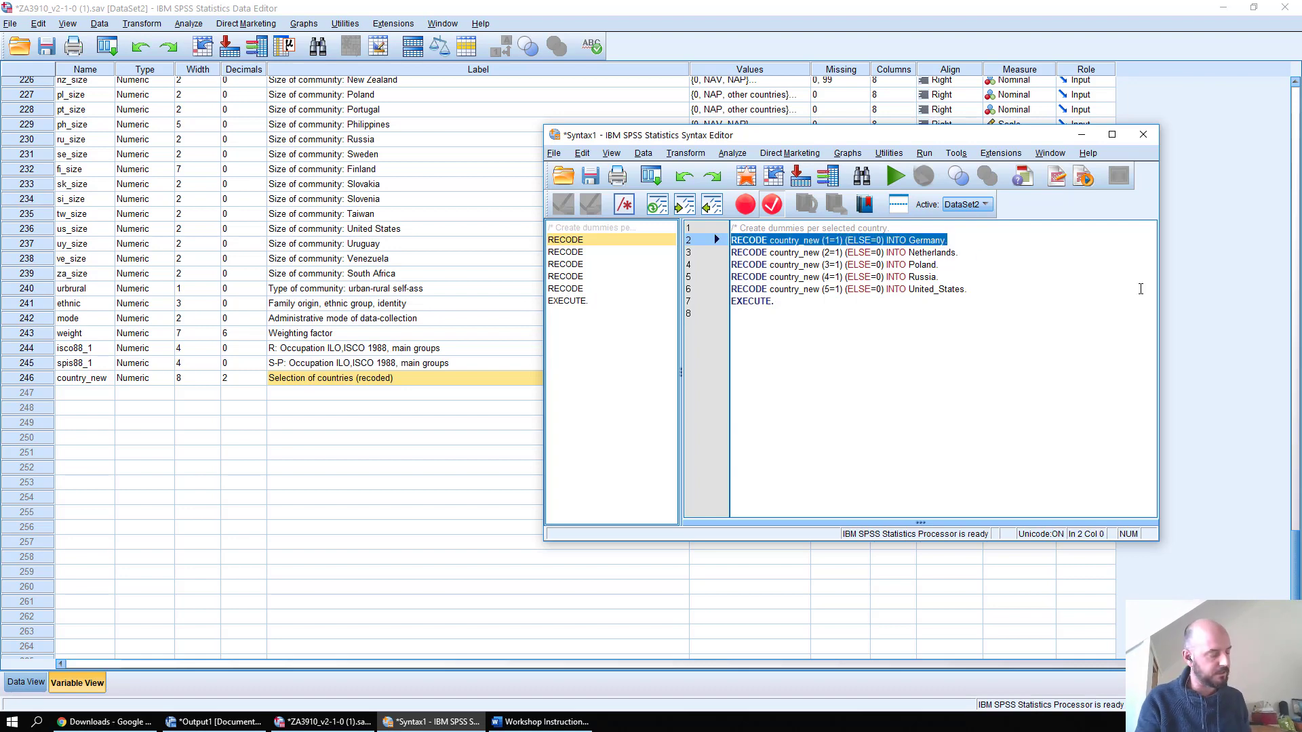
key(ctrl+c)
key(End)
key(Return)
key(ctrl+v)
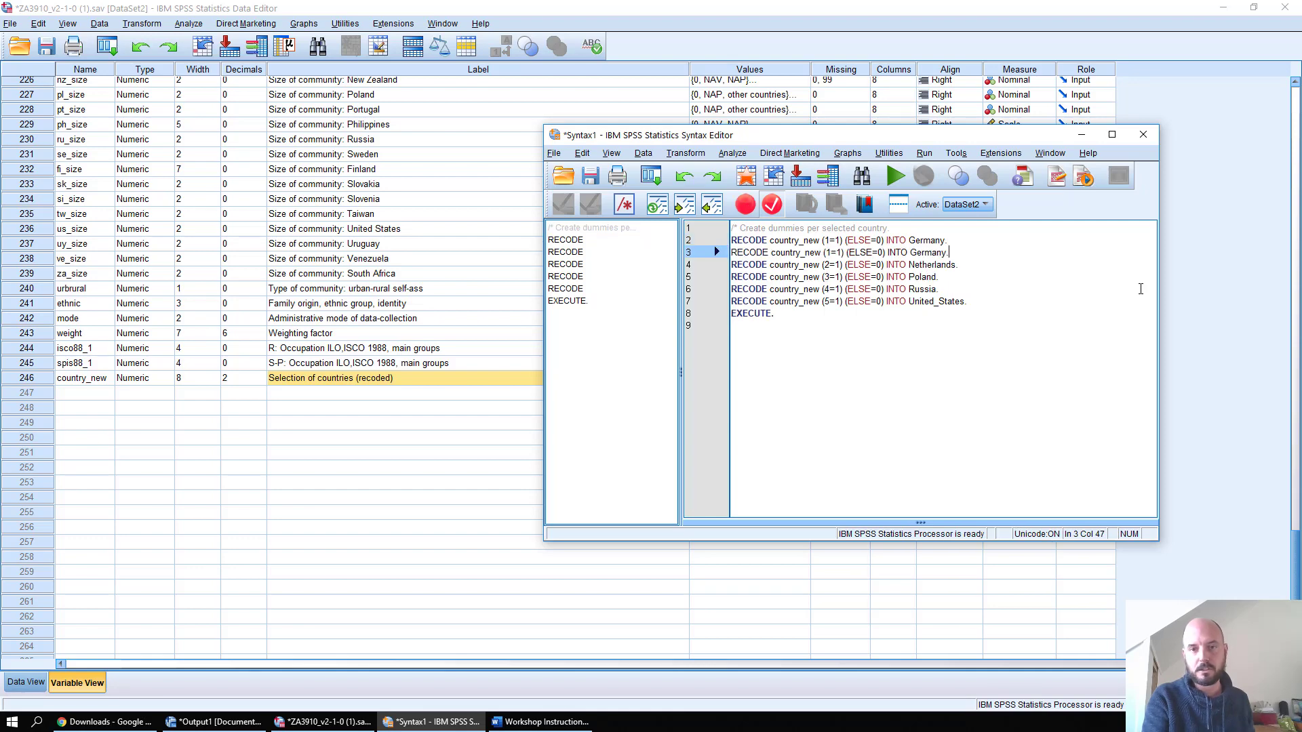
key(Return)
key(ctrl+v)
key(Return)
key(ctrl+v)
key(Return)
Step: Delete the three duplicate Germany RECODE lines and the blank line beneath them
key(Up)
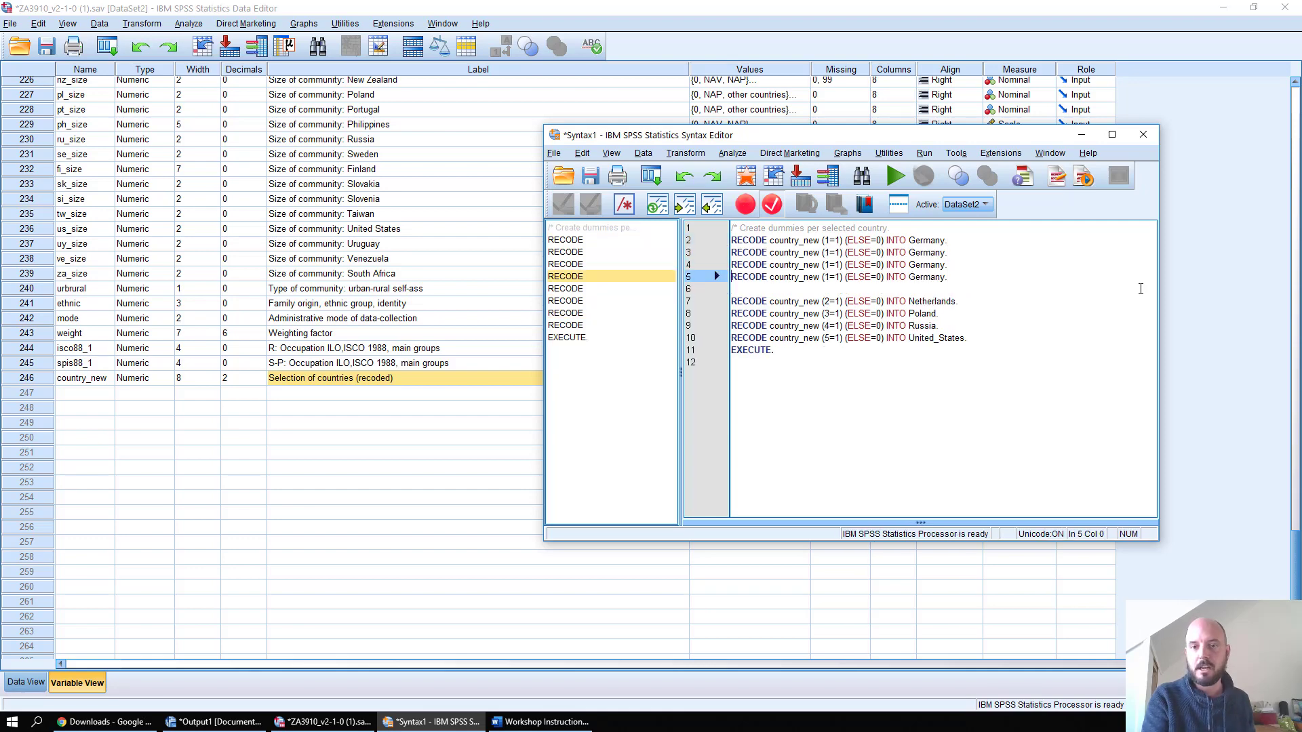
key(Up)
key(Up)
key(shift+End)
key(Down)
key(Up)
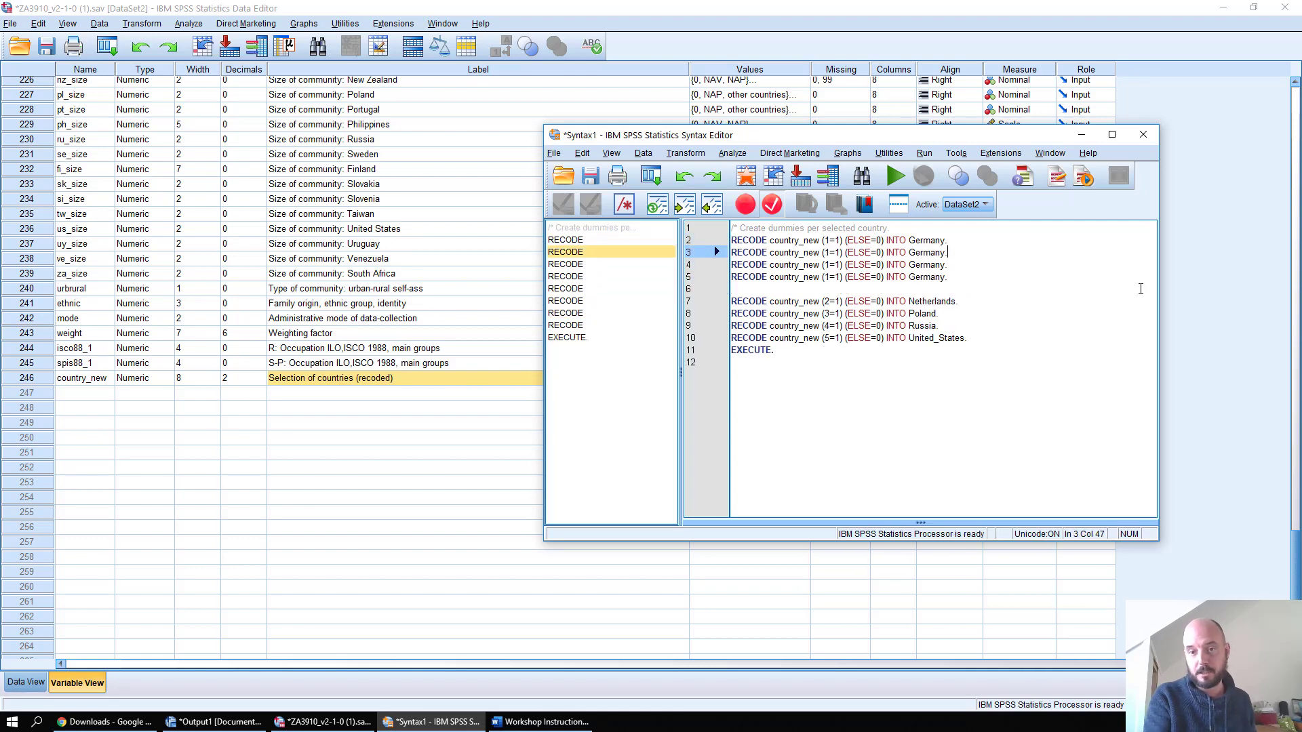
key(Home)
key(shift+Down)
key(shift+Down)
key(shift+Down)
key(Delete)
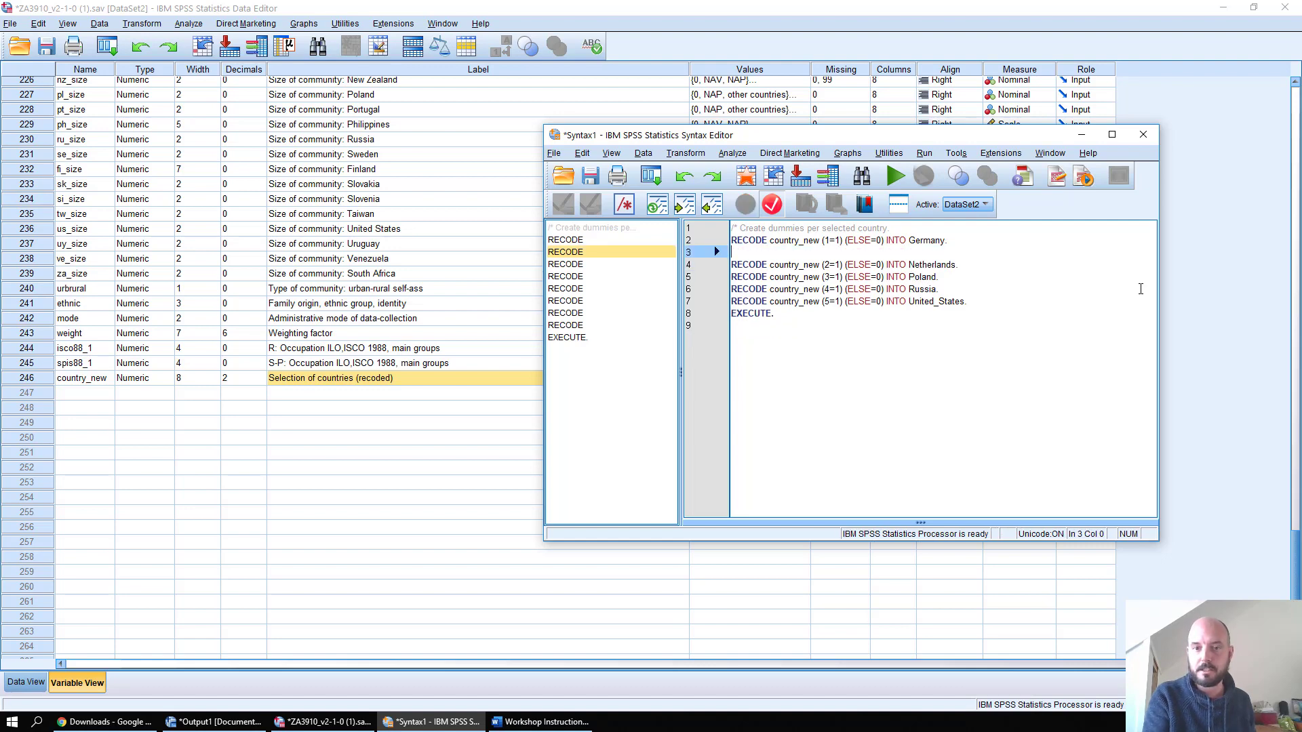
key(Delete)
Step: Examine how the Netherlands RECODE line differs from the Germany line in its old value and target variable name
key(Right)
key(Right)
key(Right)
key(Right)
key(Right)
key(Right)
key(Right)
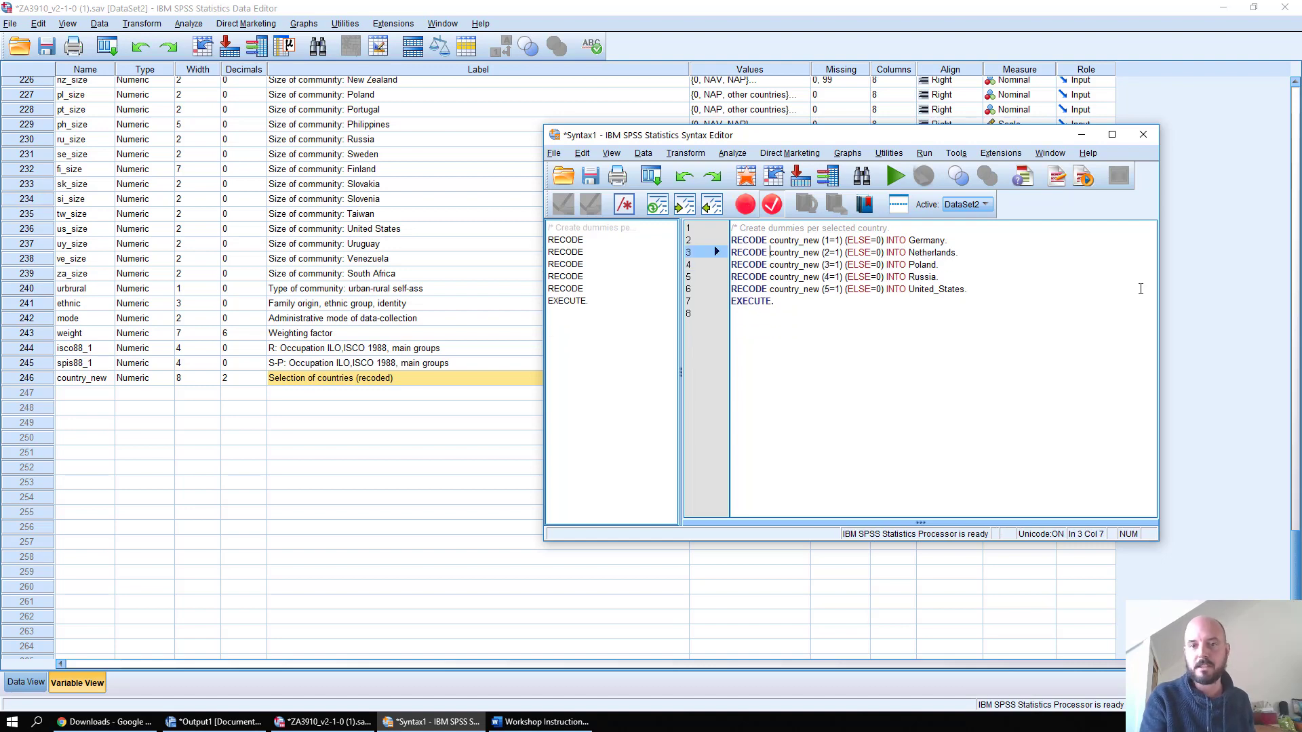
key(Right)
key(Right)
key(Right)
key(Right)
key(Right)
key(Right)
key(Right)
key(Right)
key(Right)
key(Right)
key(Right)
key(Right)
key(Right)
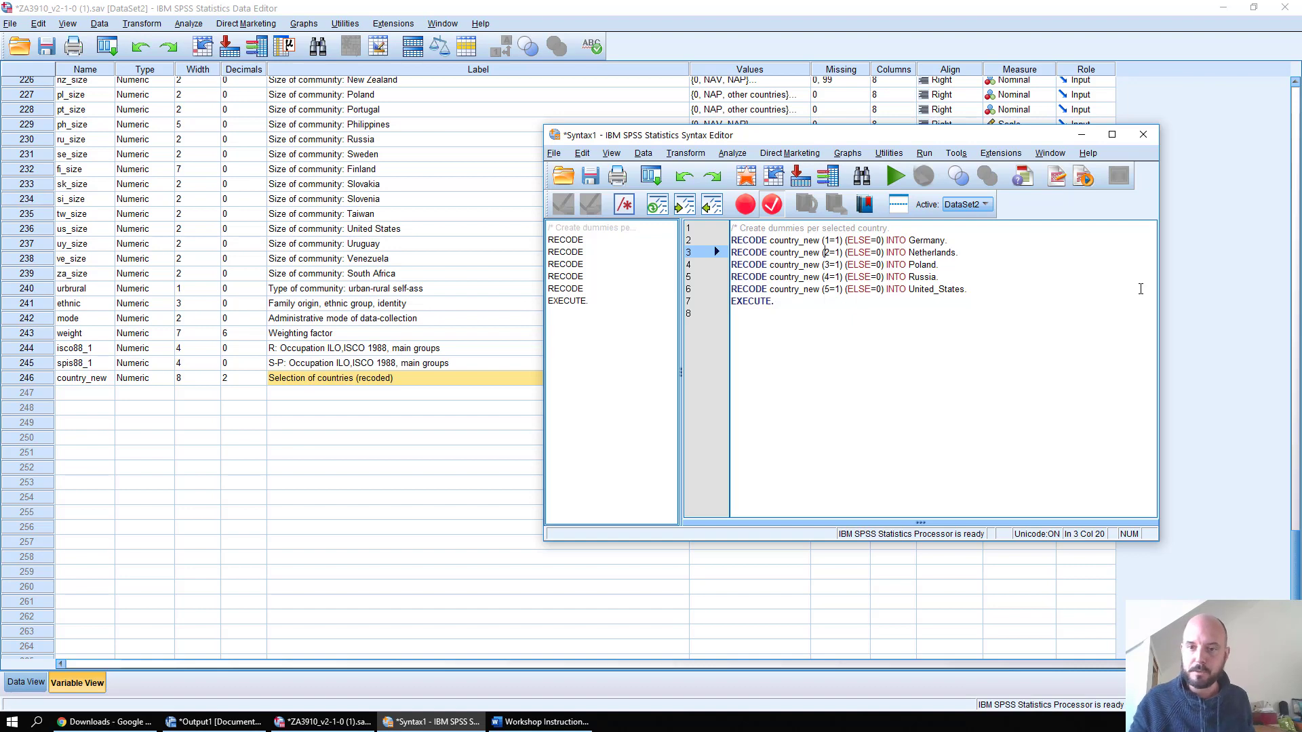
double_click(938, 252)
click(868, 254)
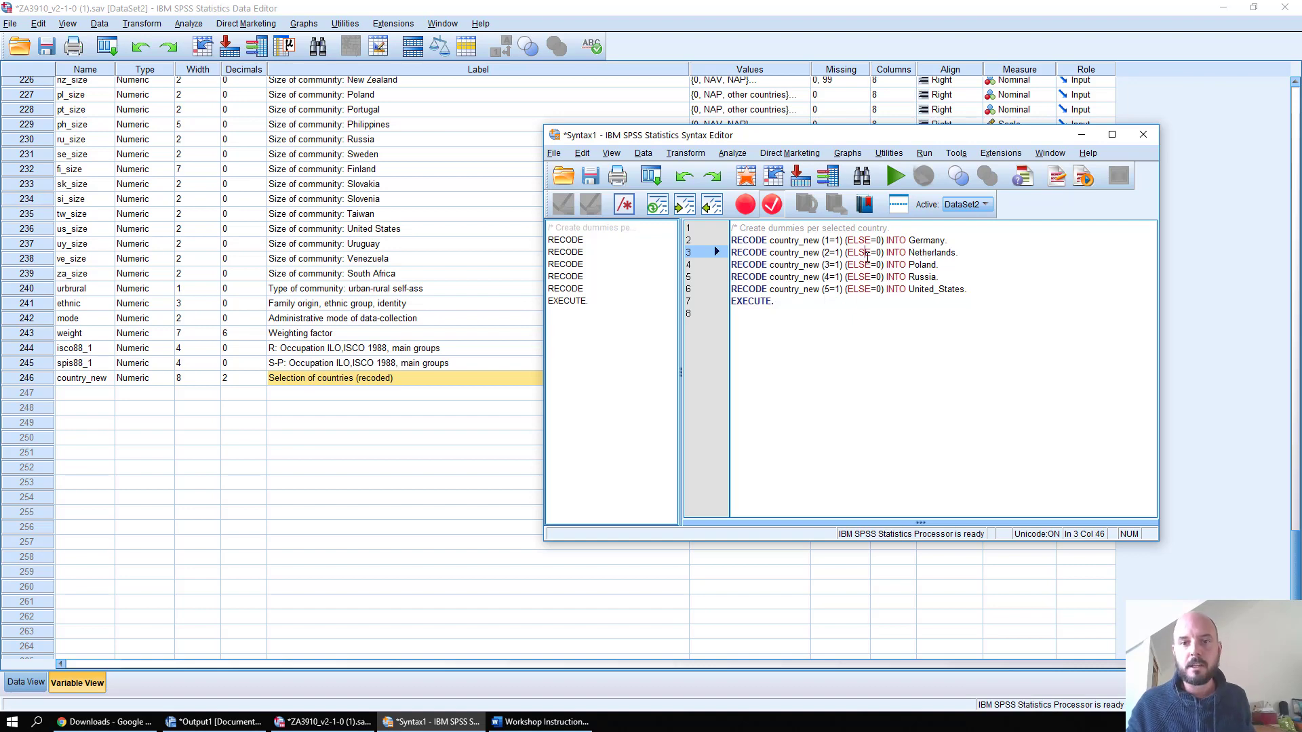
Step: Check the country codes used in the RECODE lines against the value labels of country_new, leaving the labels unedited
drag(824, 252, 833, 253)
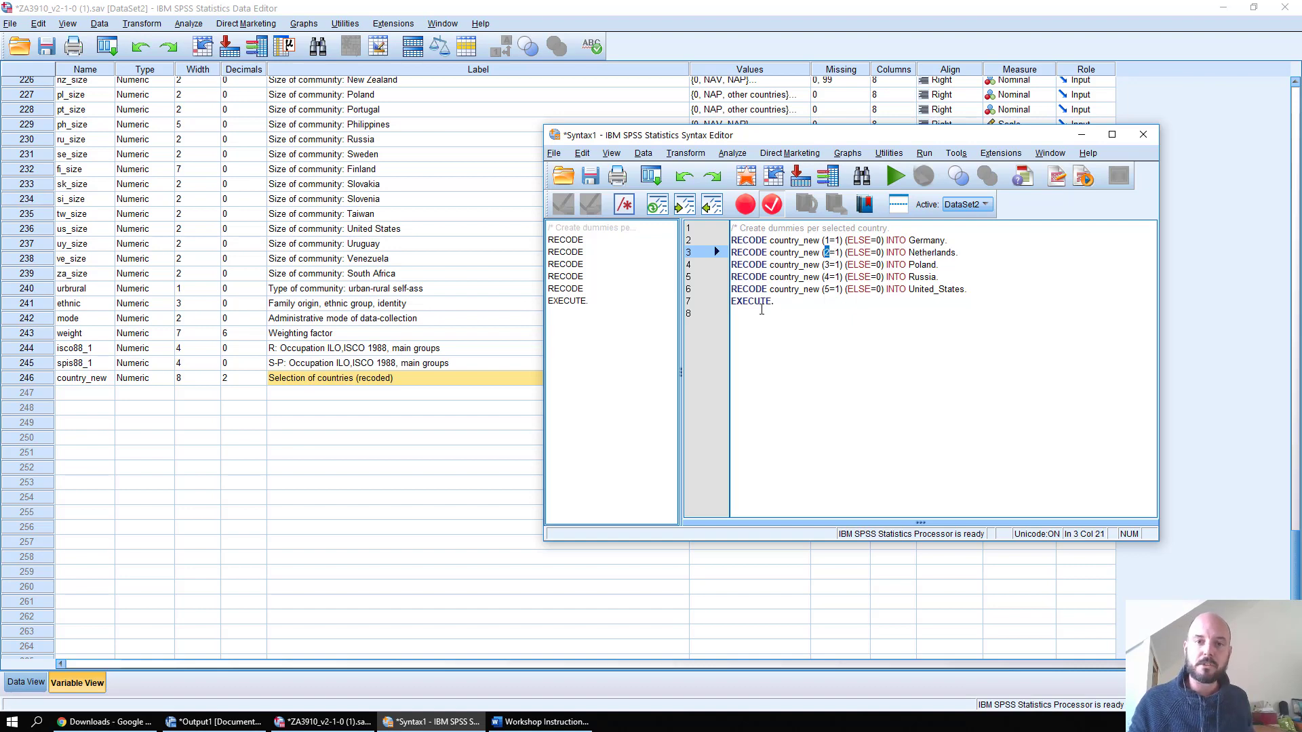
click(390, 380)
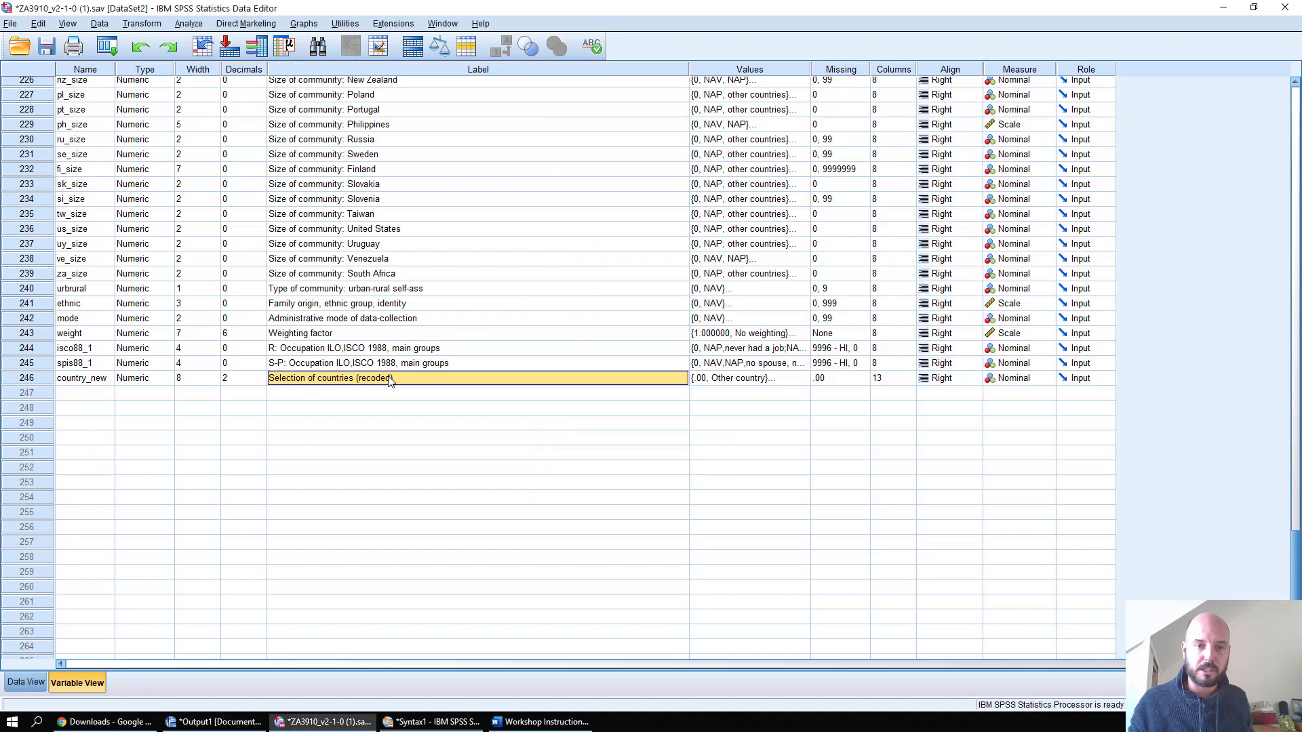
click(749, 378)
click(806, 378)
click(617, 358)
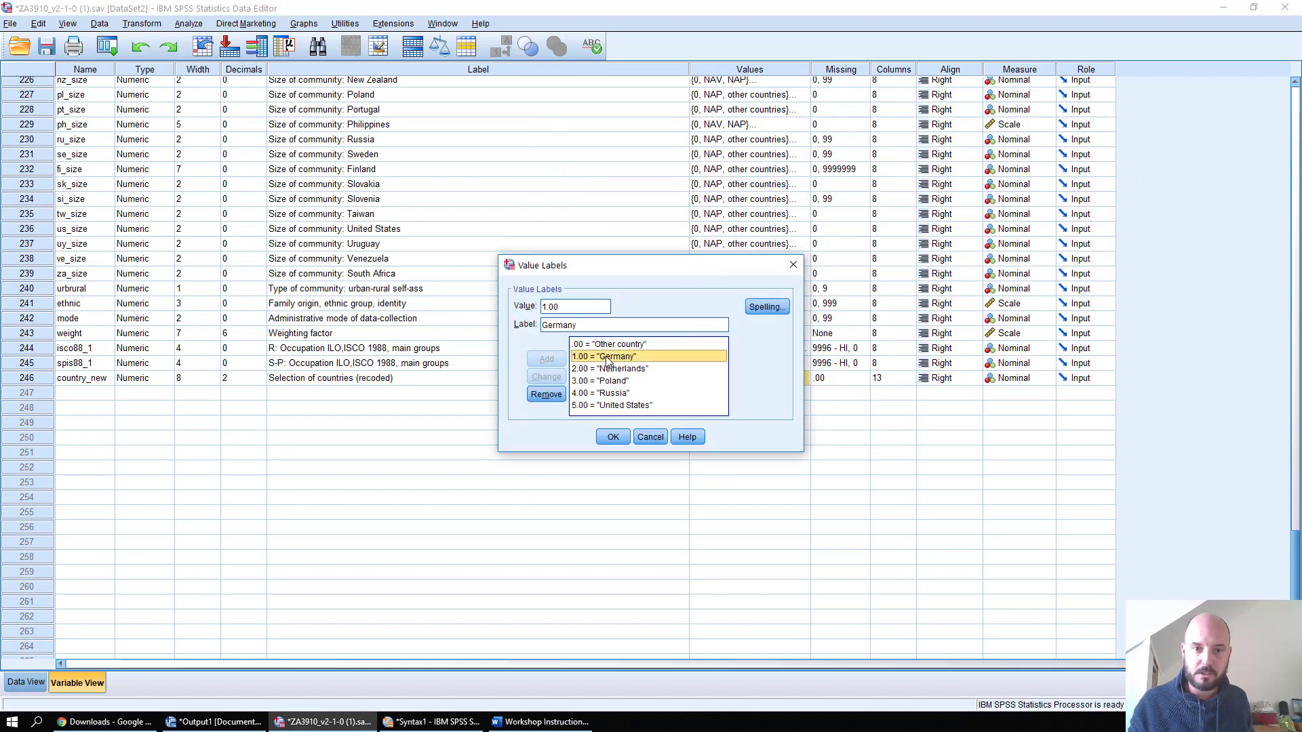
click(582, 370)
click(590, 381)
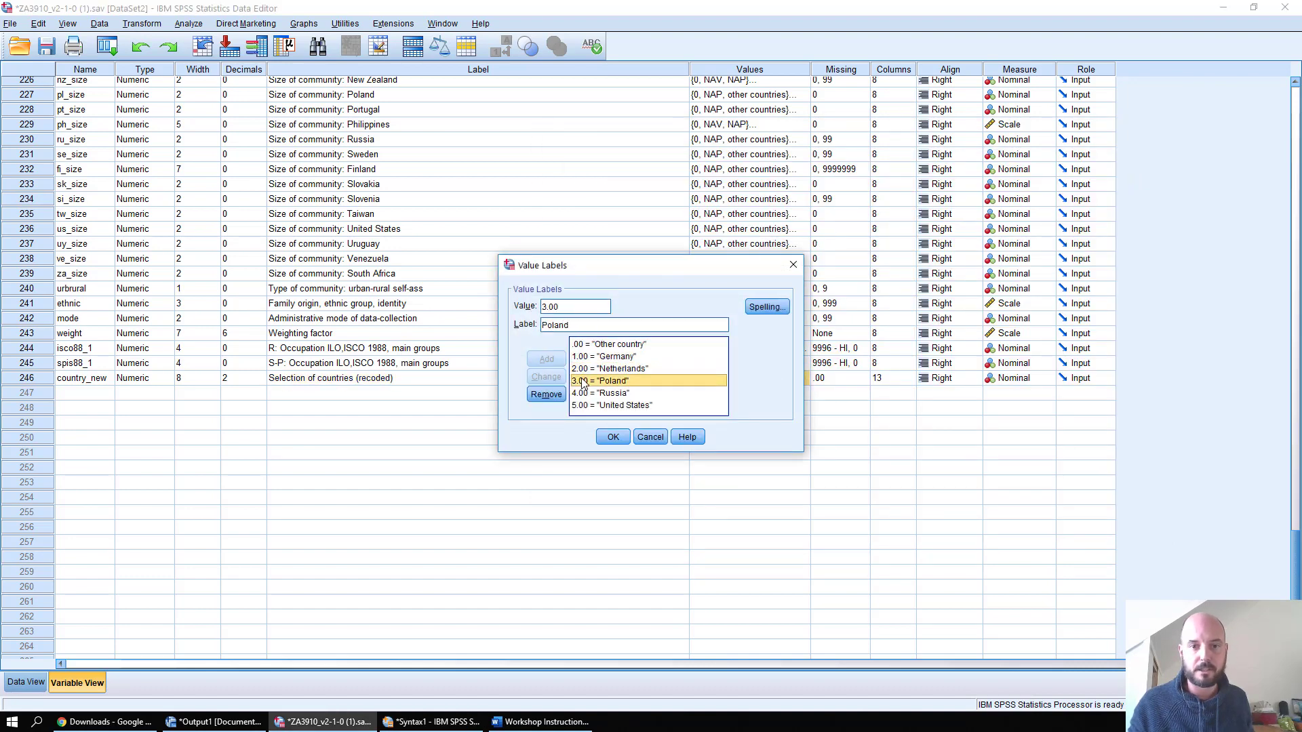
click(639, 437)
click(414, 724)
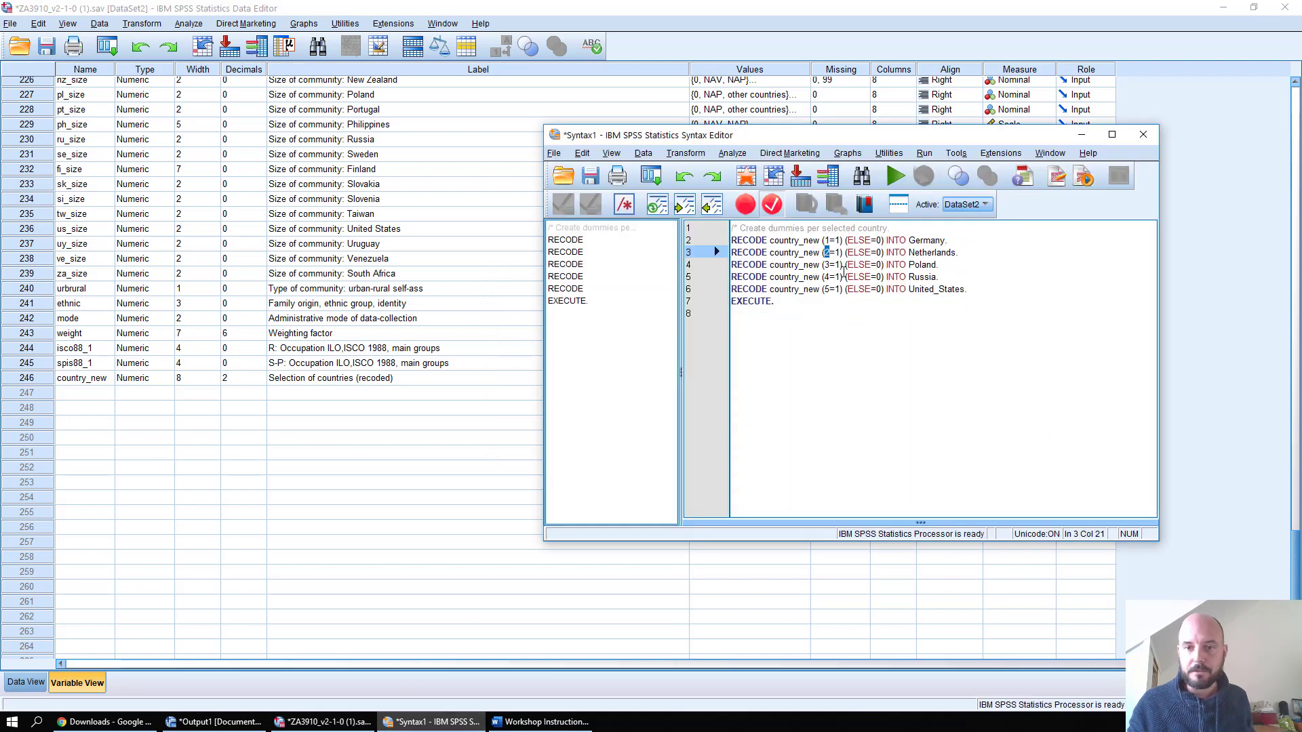
Step: Compare the Netherlands, Poland, Russia and United_States RECODE lines by old value, ELSE rule and target variable name
click(836, 252)
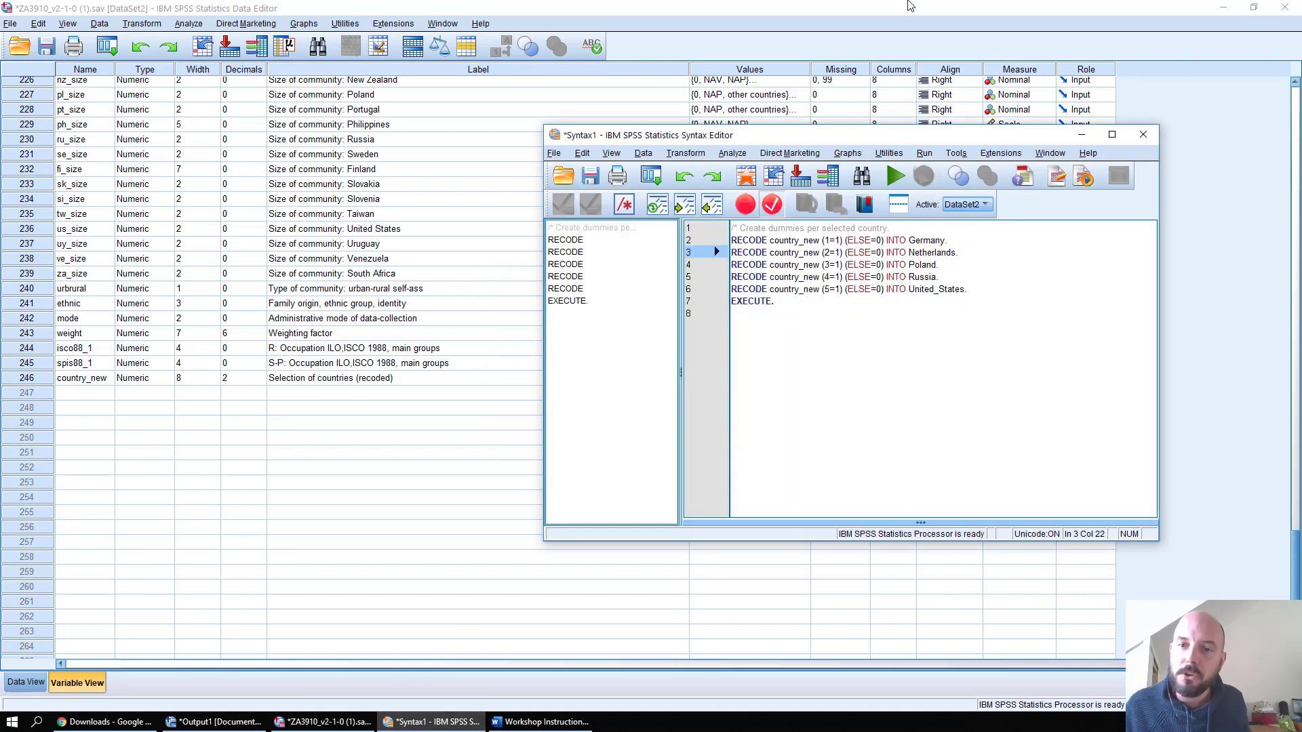
double_click(934, 253)
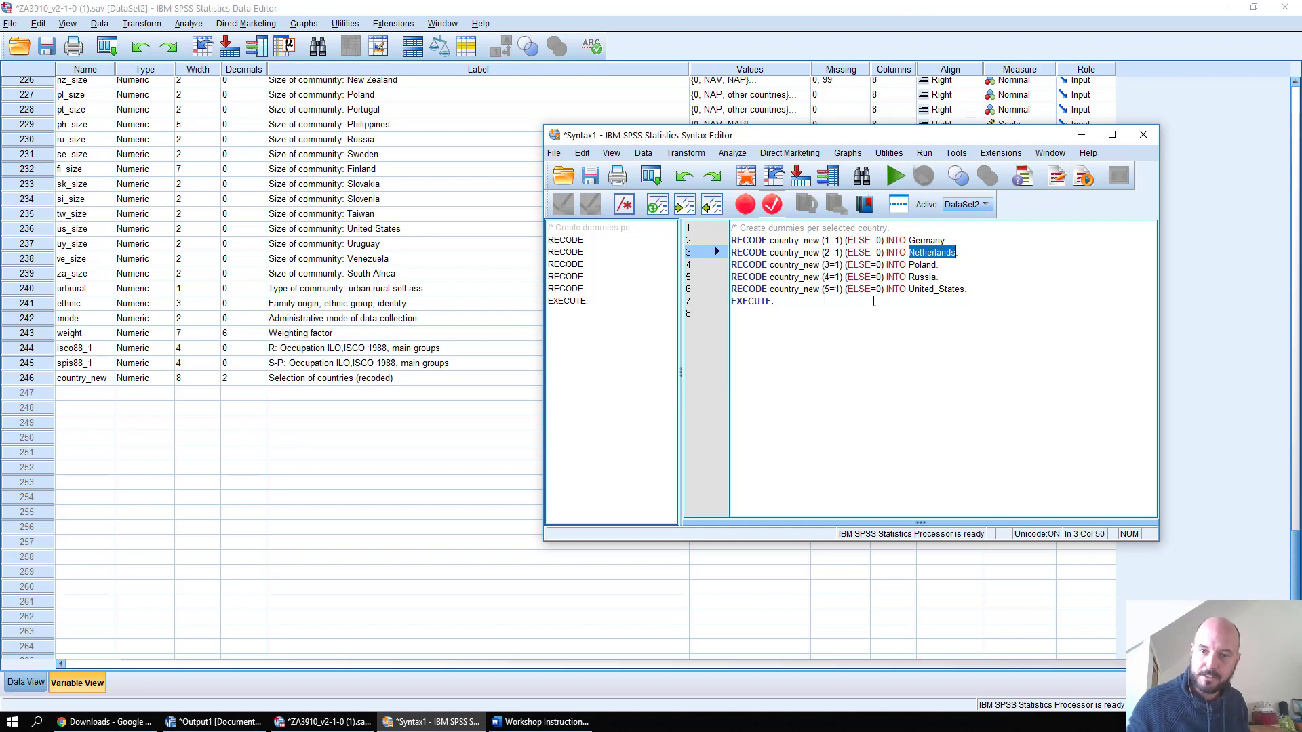
drag(881, 253, 854, 253)
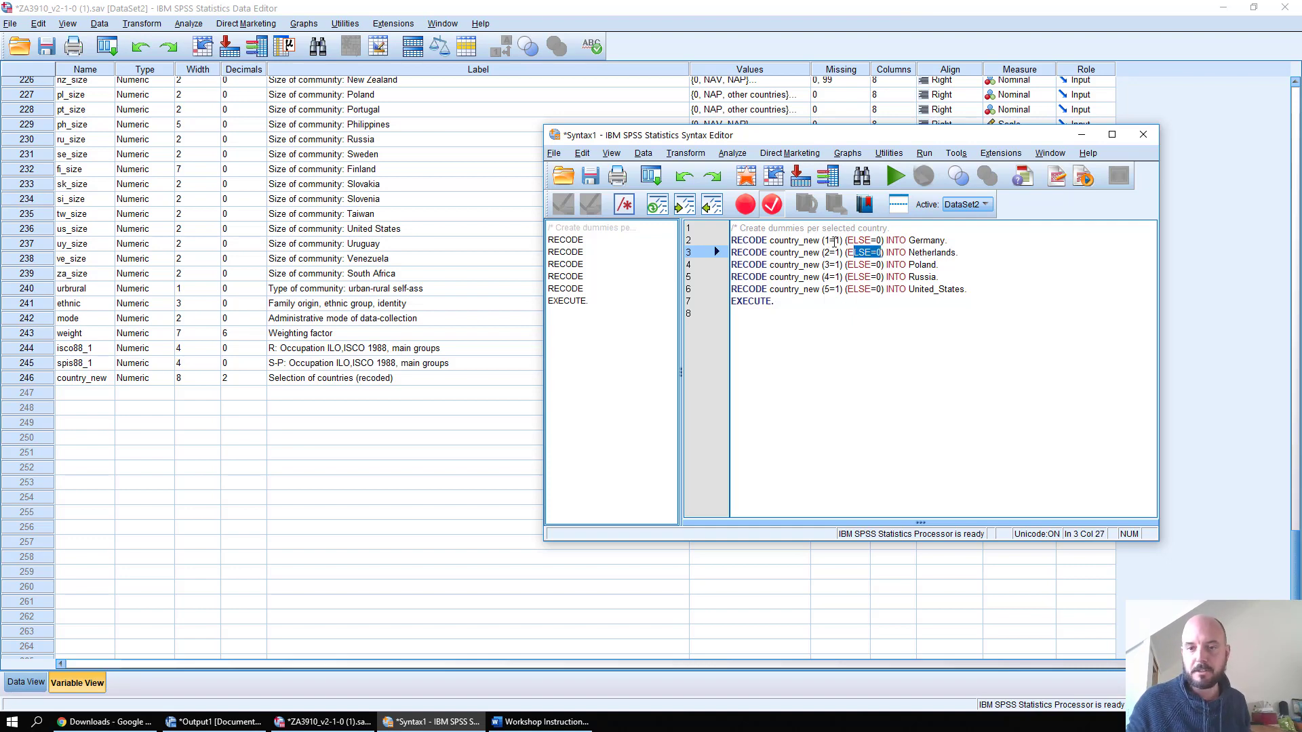
double_click(924, 252)
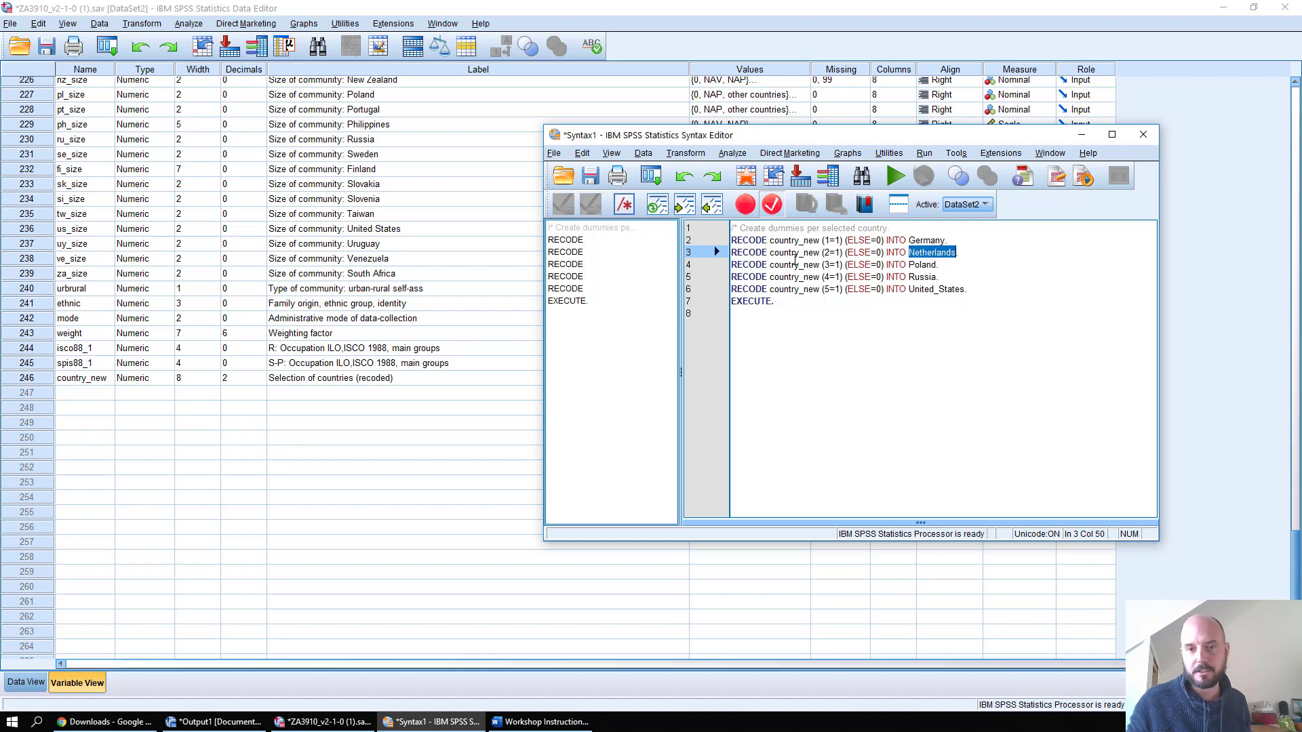
drag(829, 265, 928, 264)
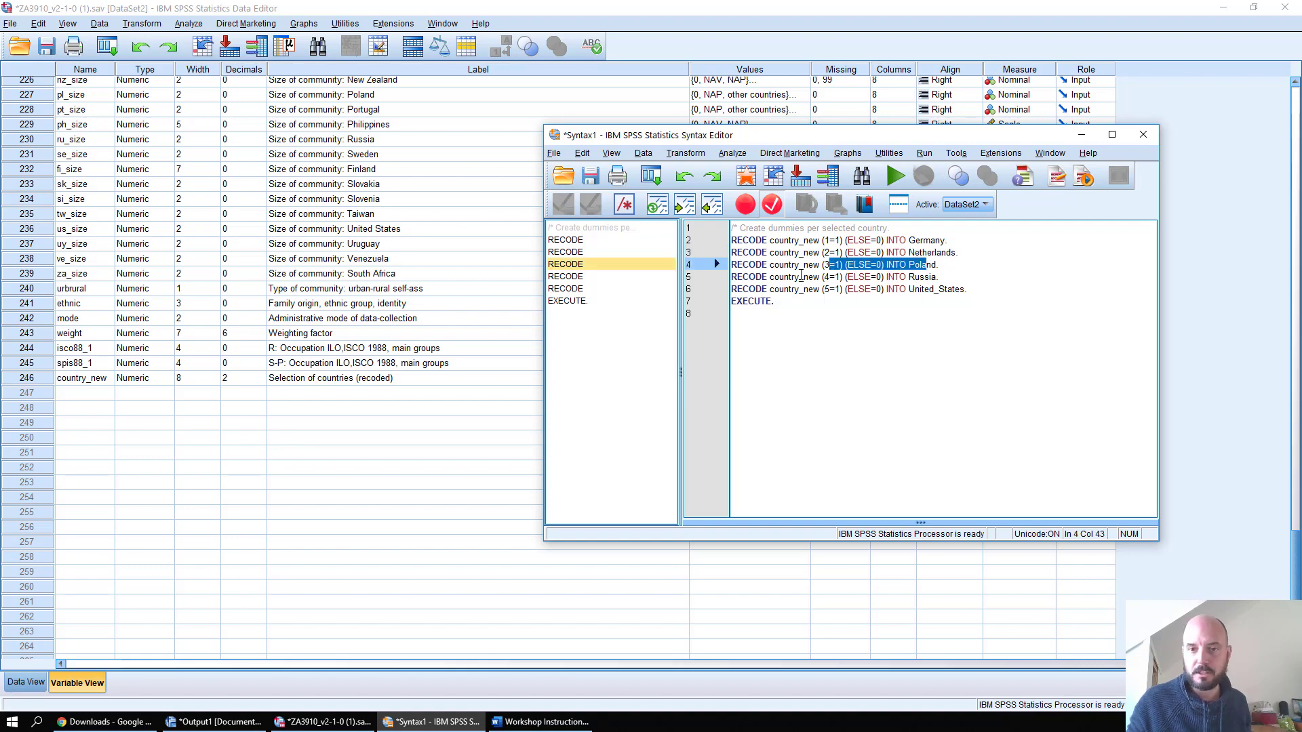
drag(800, 277, 935, 289)
click(814, 282)
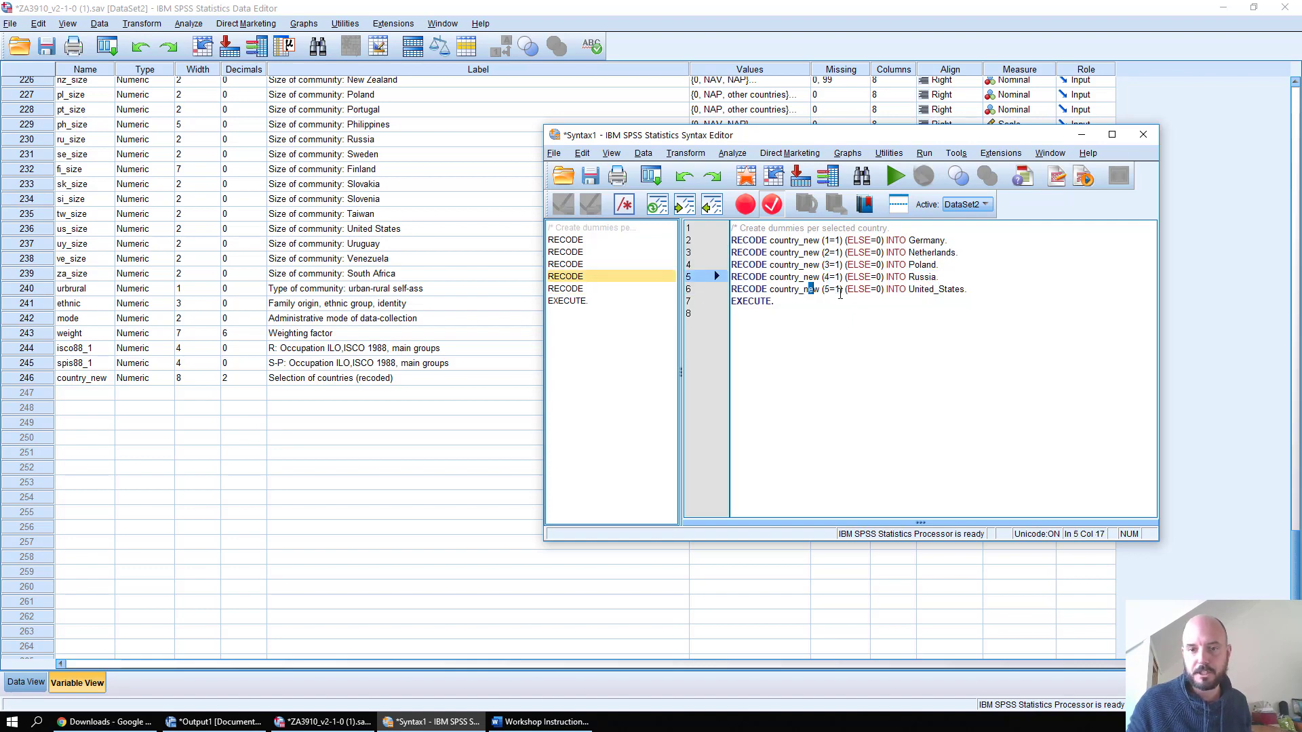
Step: Run the complete dummy-variable syntax, from the opening comment through EXECUTE
drag(811, 288, 706, 213)
click(796, 302)
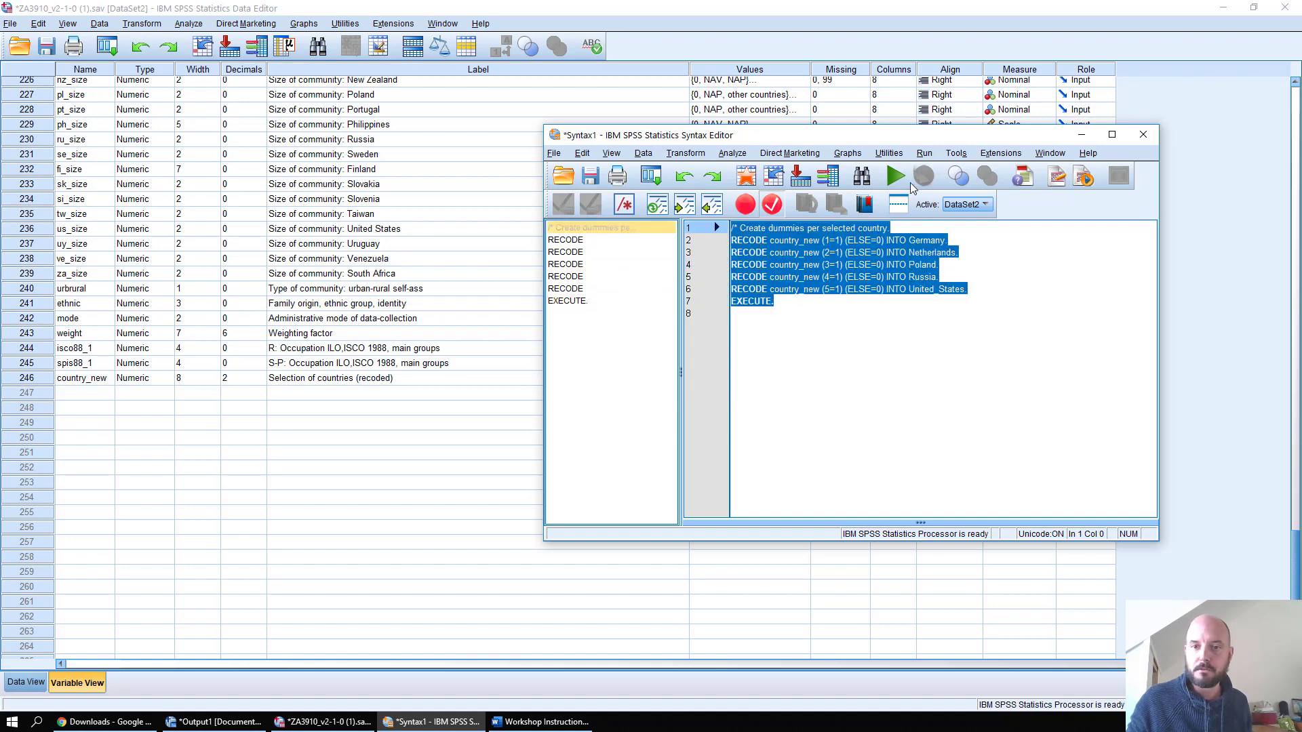
click(896, 177)
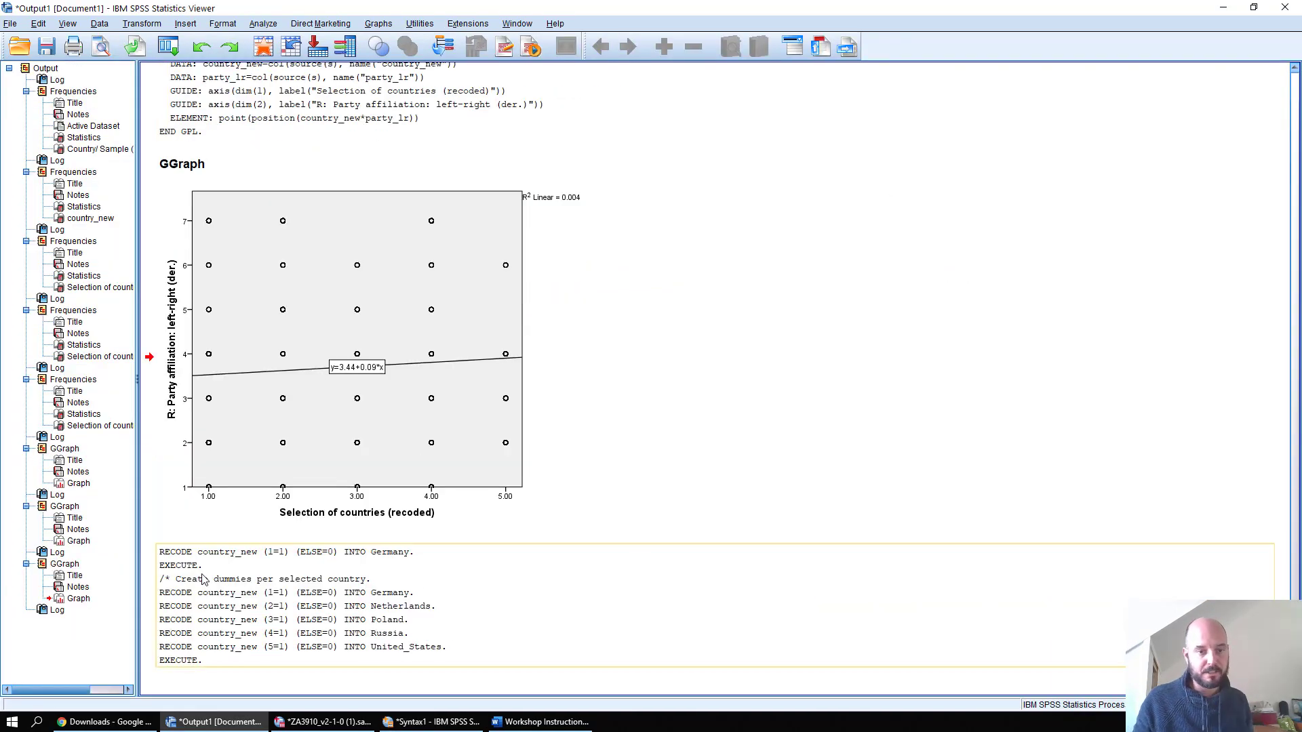
Step: Review the country dummy variables at the end of the dataset's variable list in the Data Editor
click(325, 723)
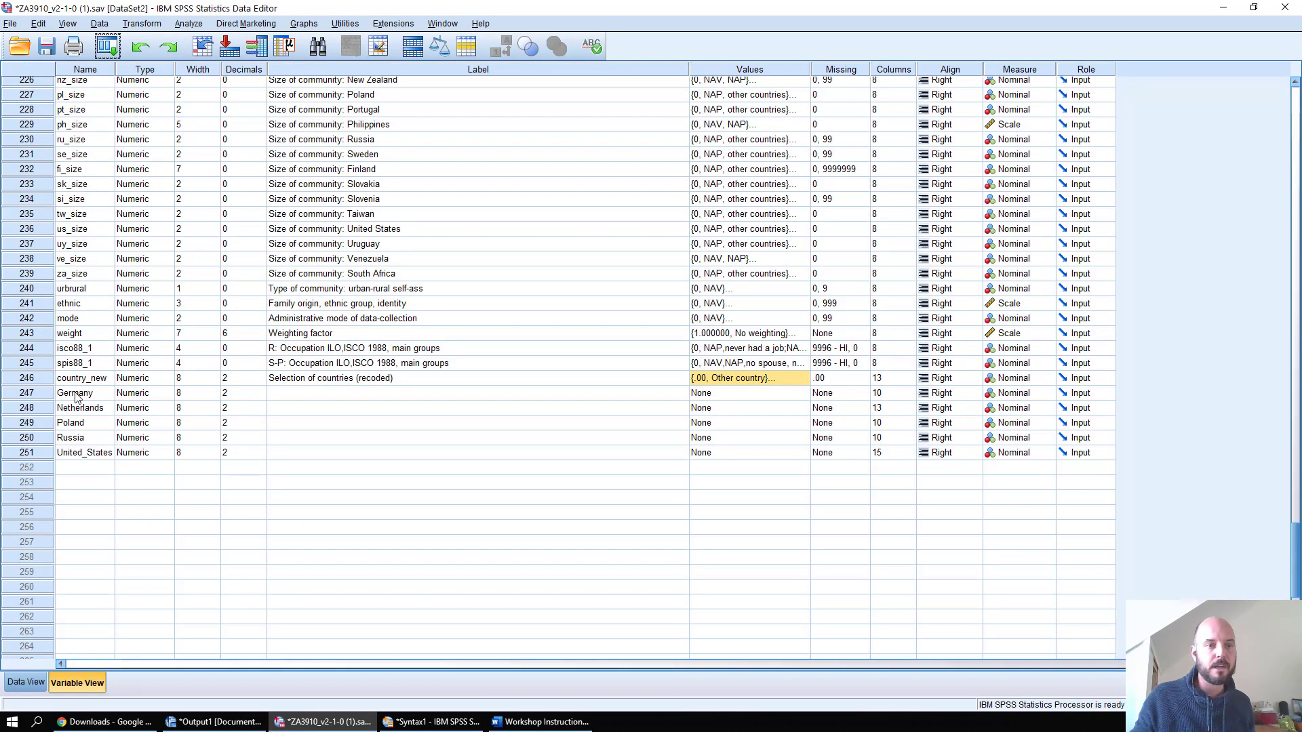
drag(74, 398, 85, 455)
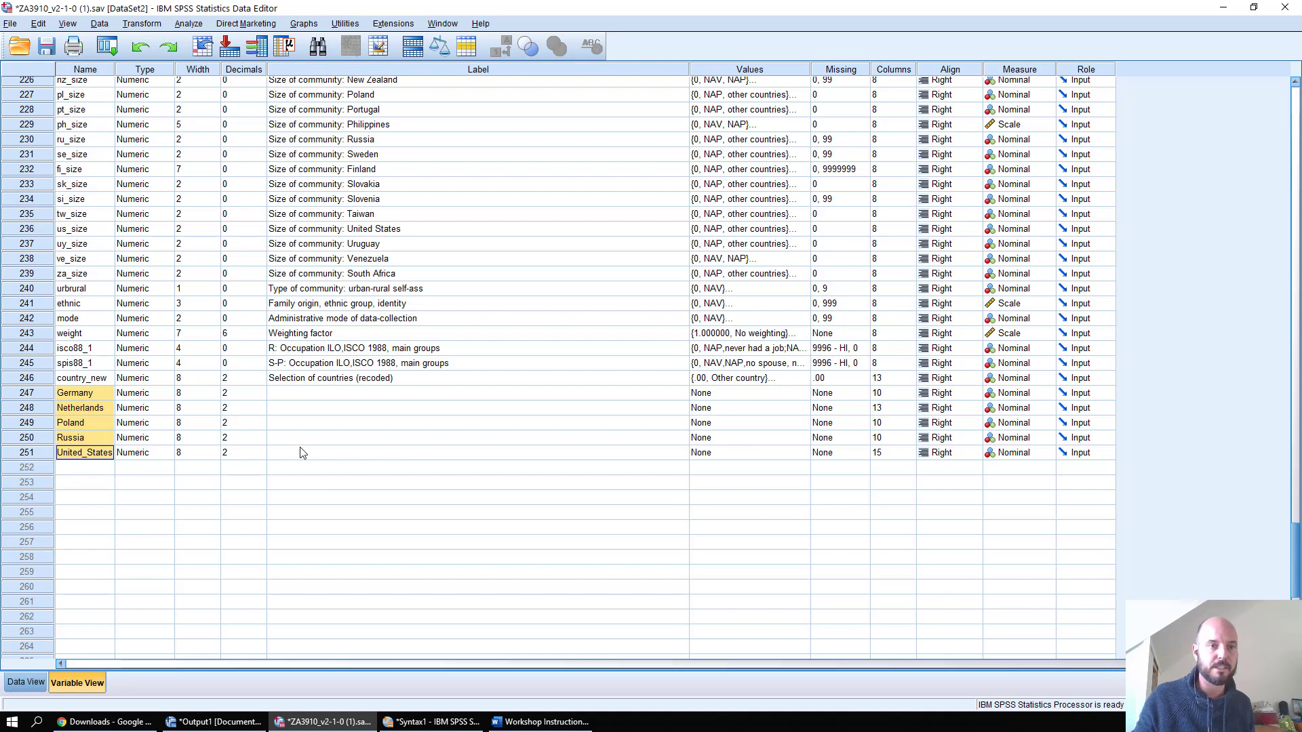
click(525, 391)
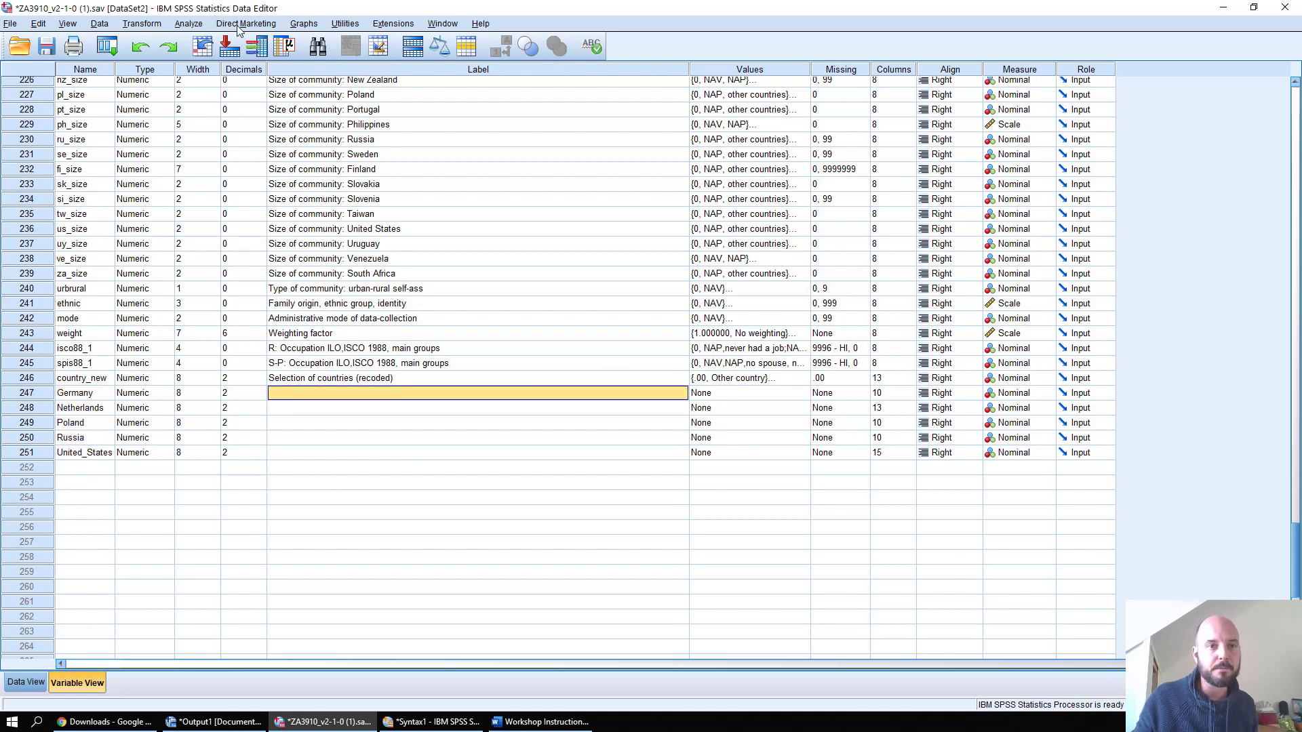
Step: Run Frequencies for country_new together with the Germany, Netherlands, Poland, Russia and United_States dummies
click(184, 26)
mouse_move(216, 60)
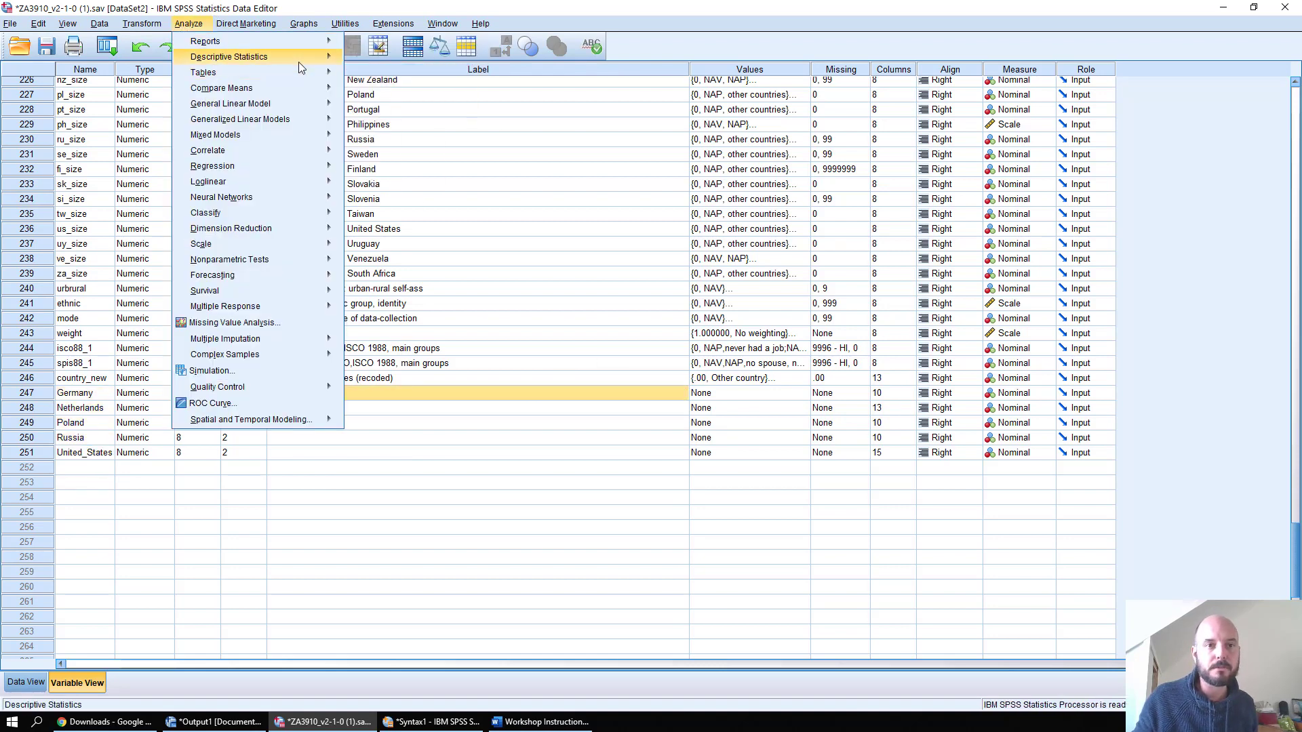
click(383, 60)
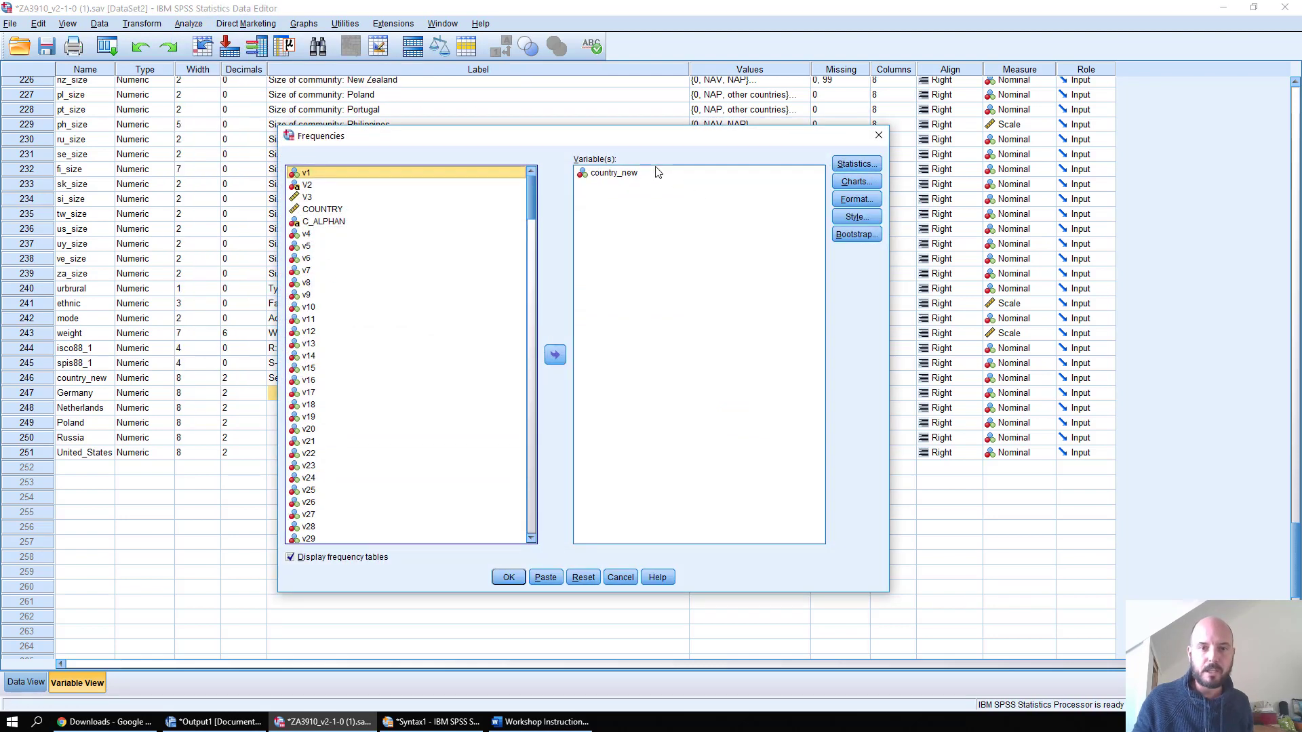
drag(532, 194, 529, 550)
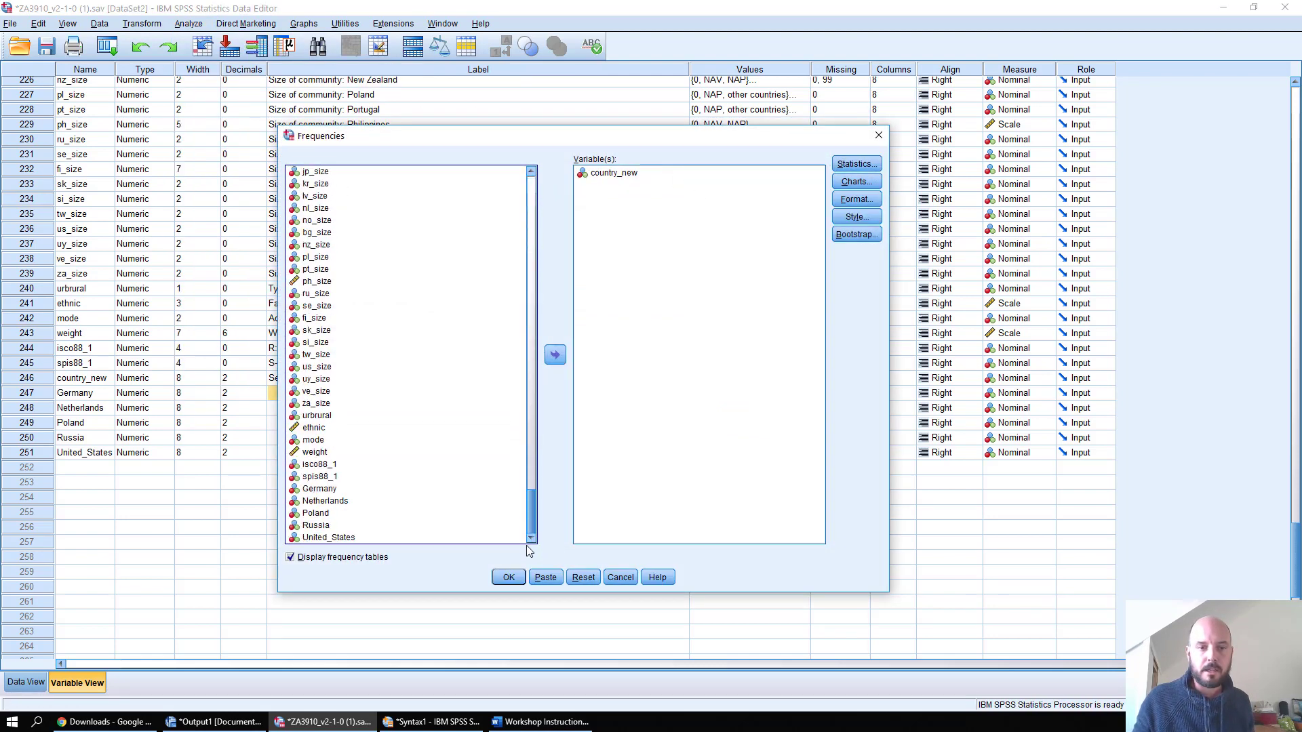
click(343, 539)
shift+click(333, 490)
click(555, 354)
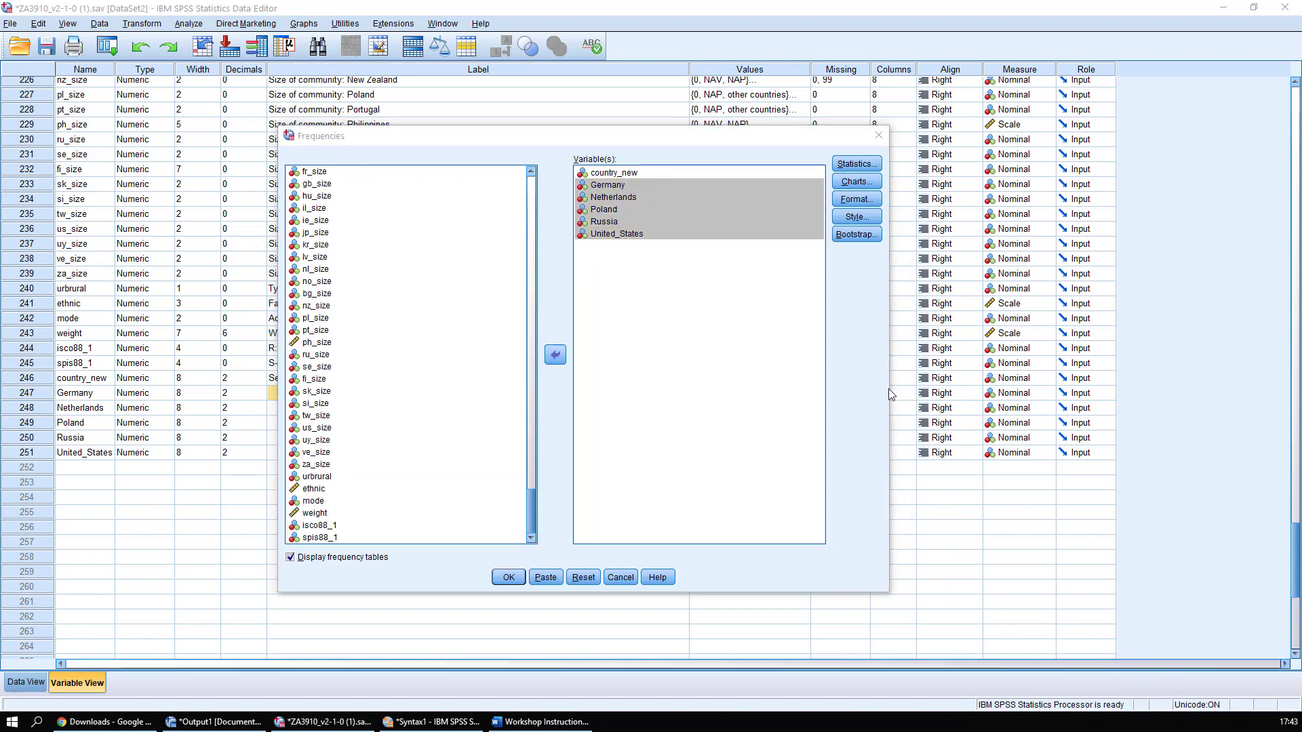
click(509, 577)
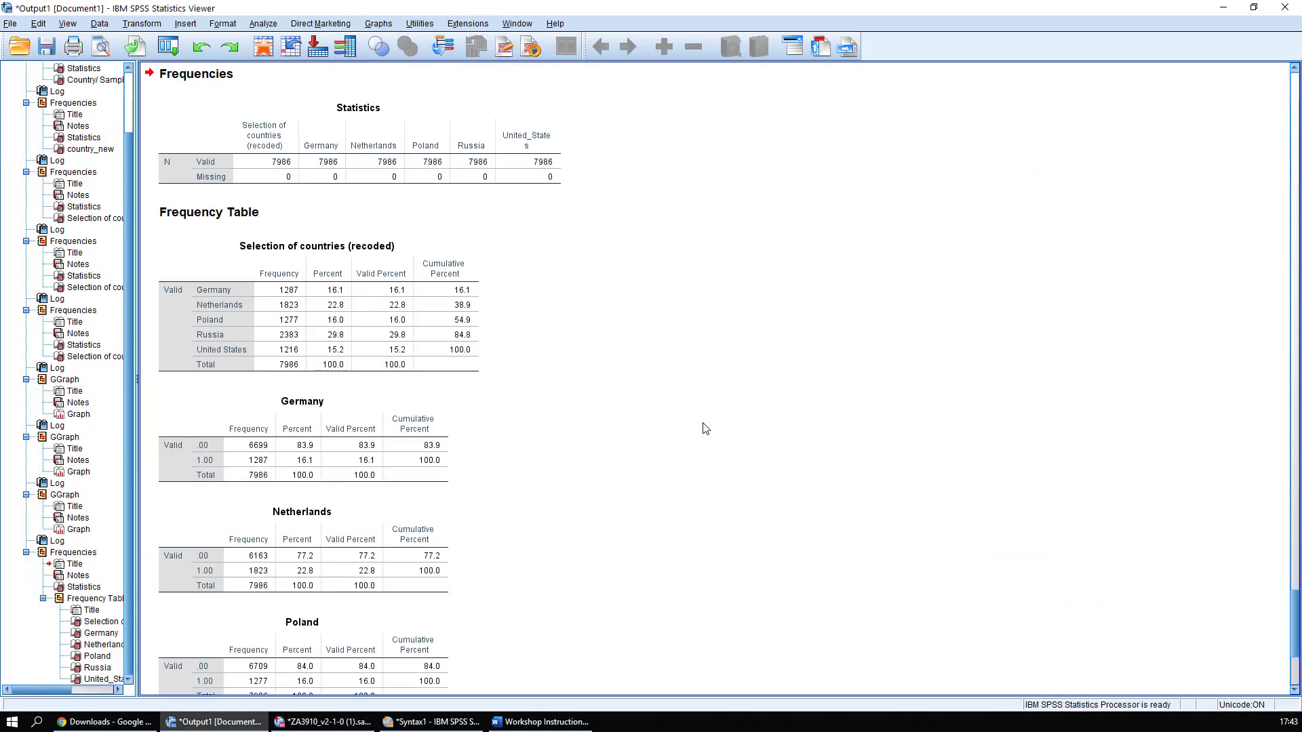
Step: Compare the frequencies per country in the country_new table with those in each dummy variable's frequency table
scroll(553, 411, up, 4)
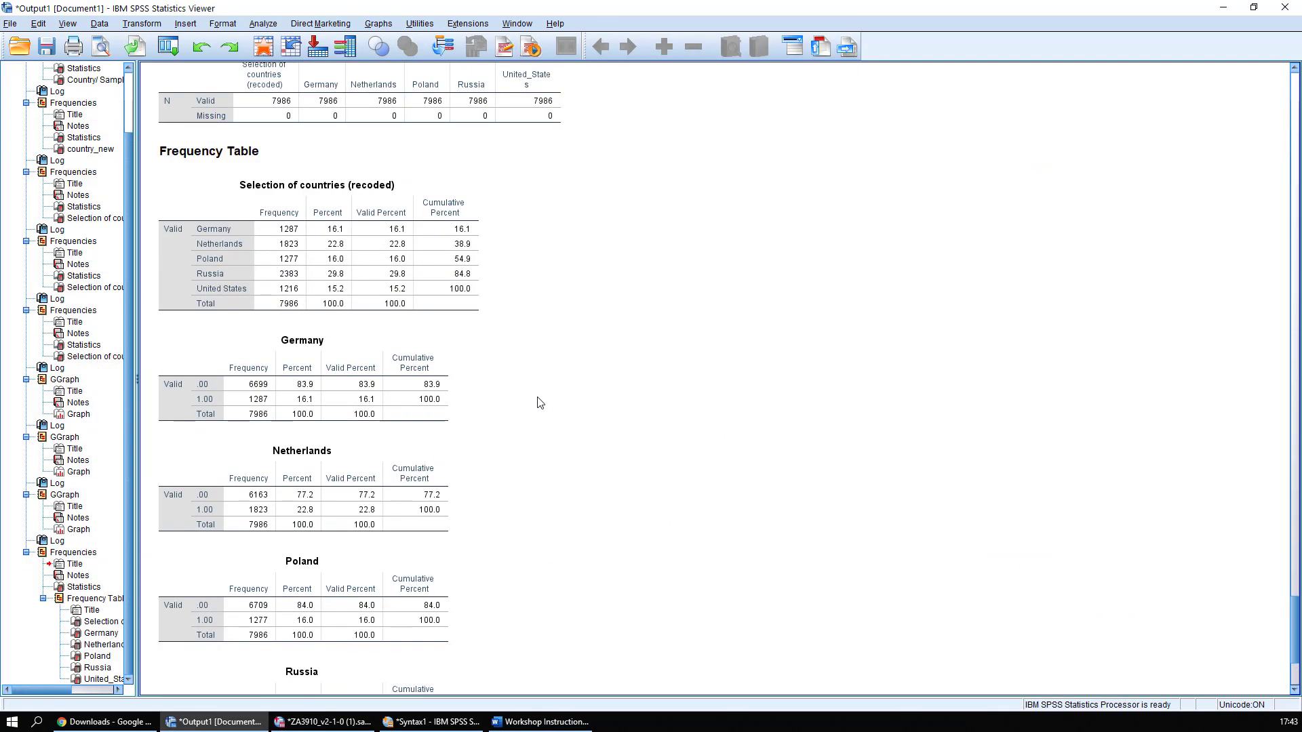
scroll(539, 400, down, 2)
click(367, 234)
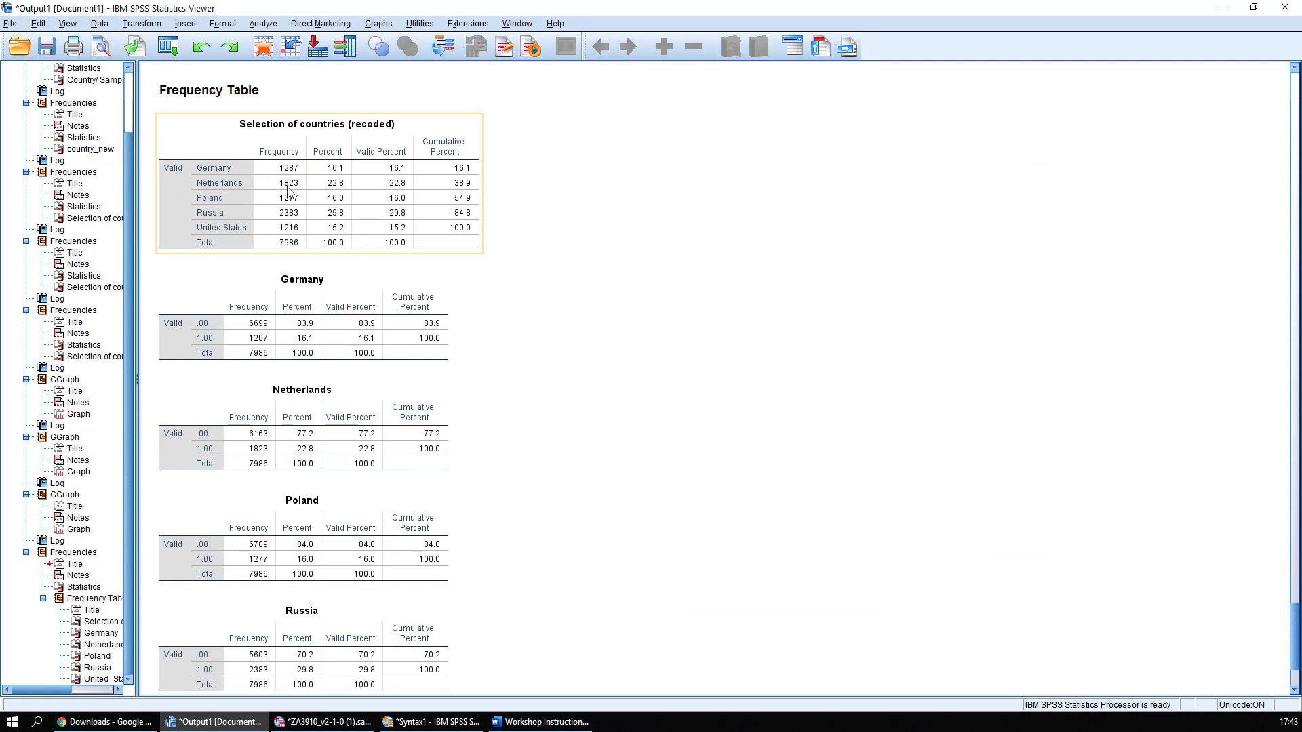
key(Down)
key(Down)
key(Down)
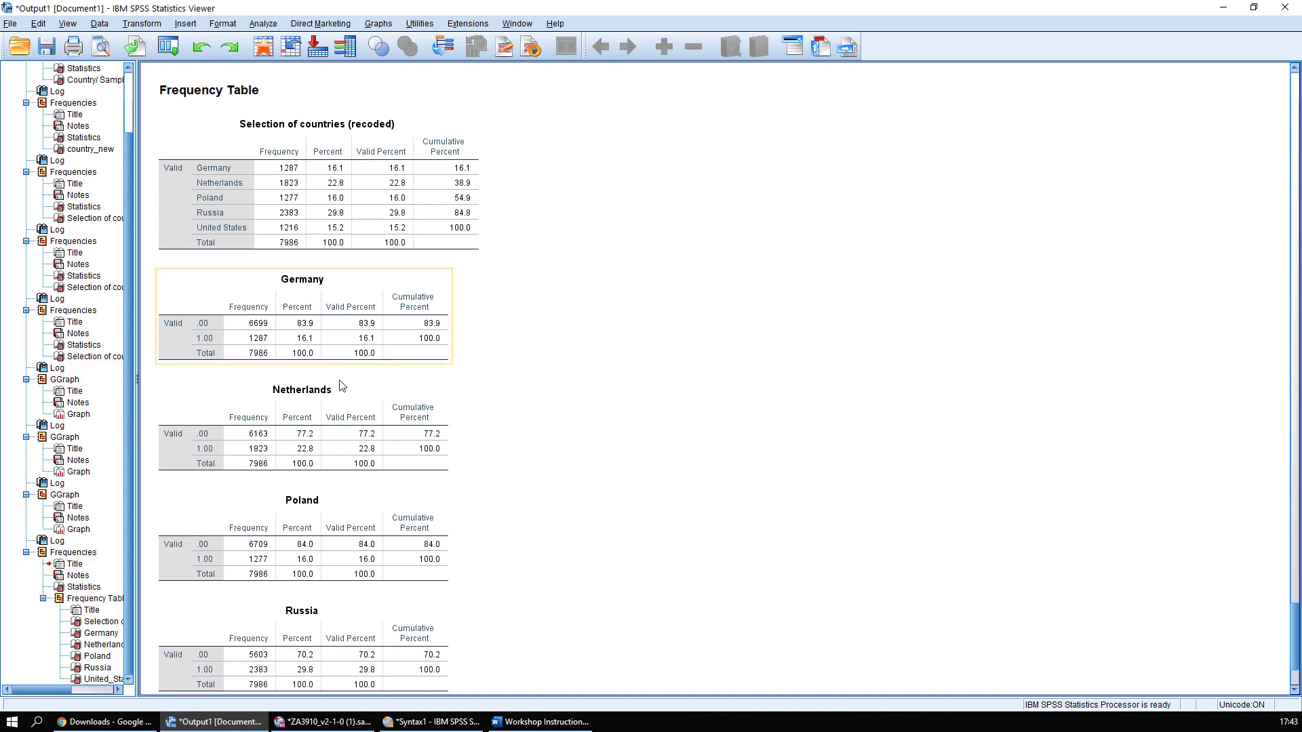
key(Up)
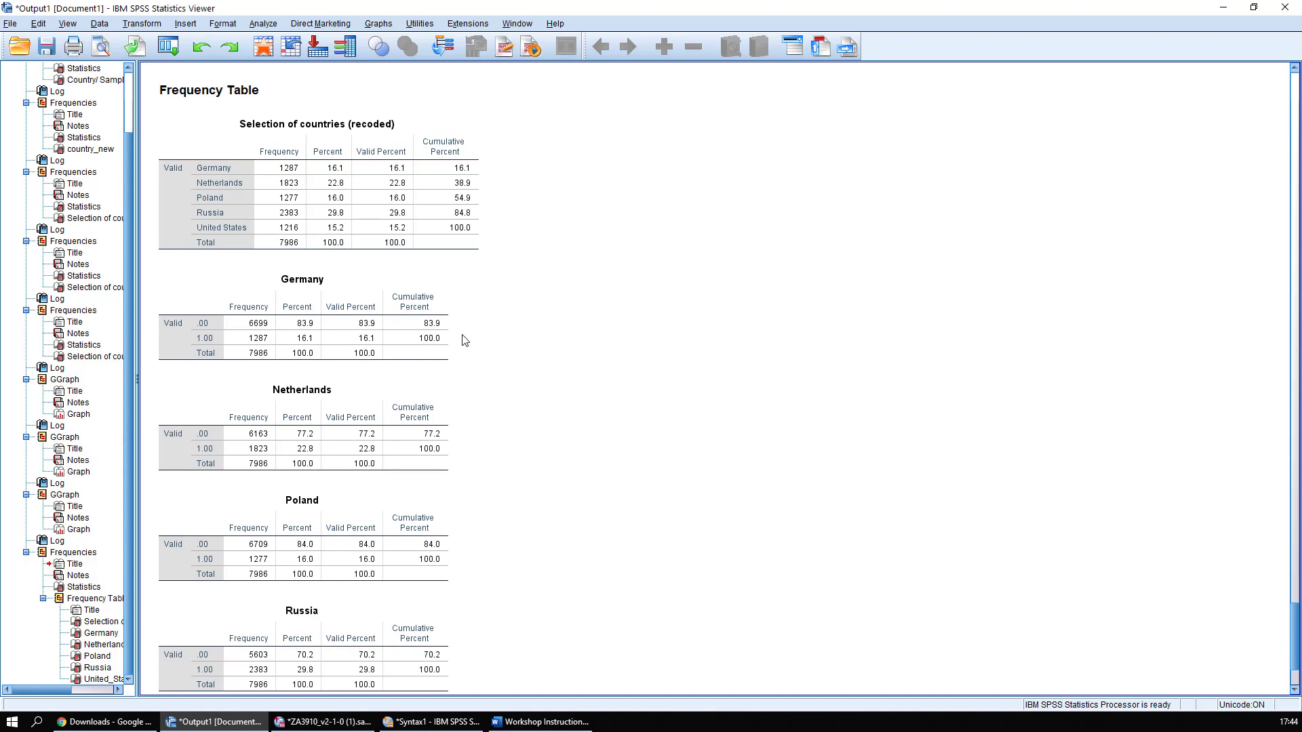
scroll(579, 398, down, 3)
scroll(576, 407, up, 5)
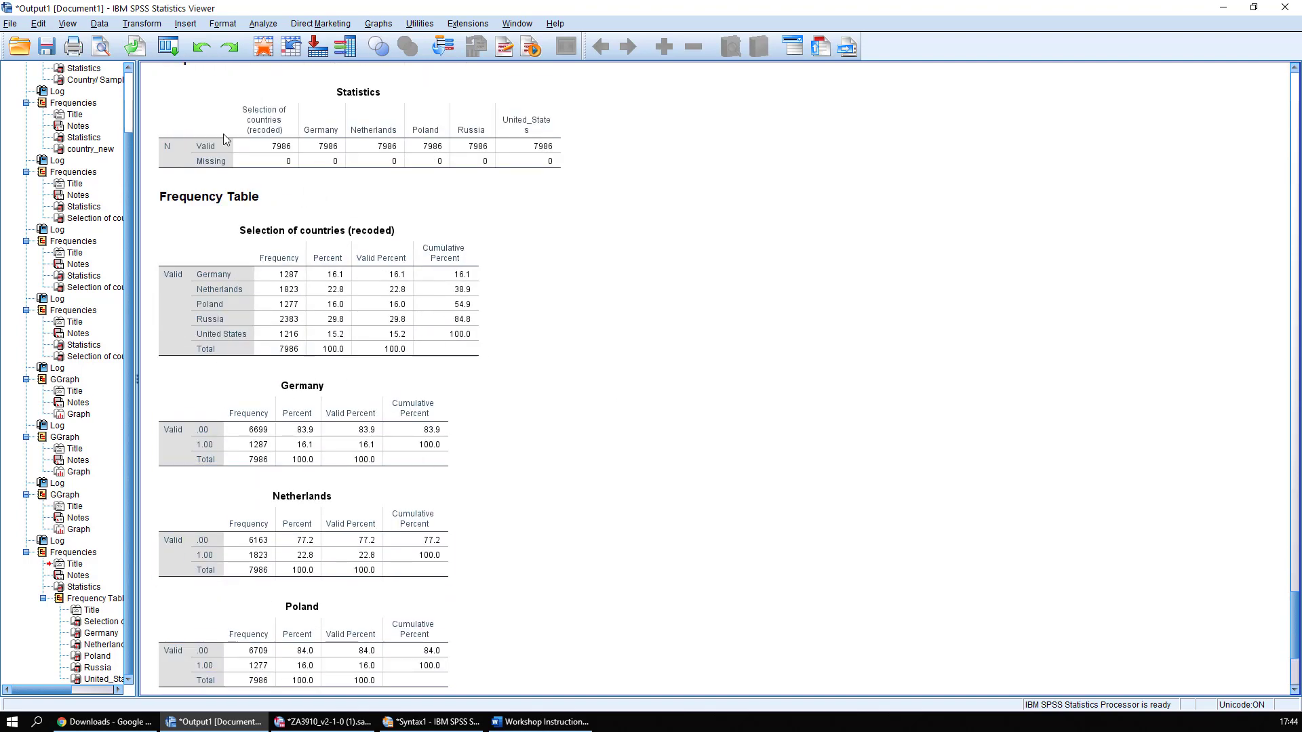
click(542, 134)
Step: Read the Word workshop instructions on the regression with all country dummies except the Netherlands, including the example dialog
click(541, 722)
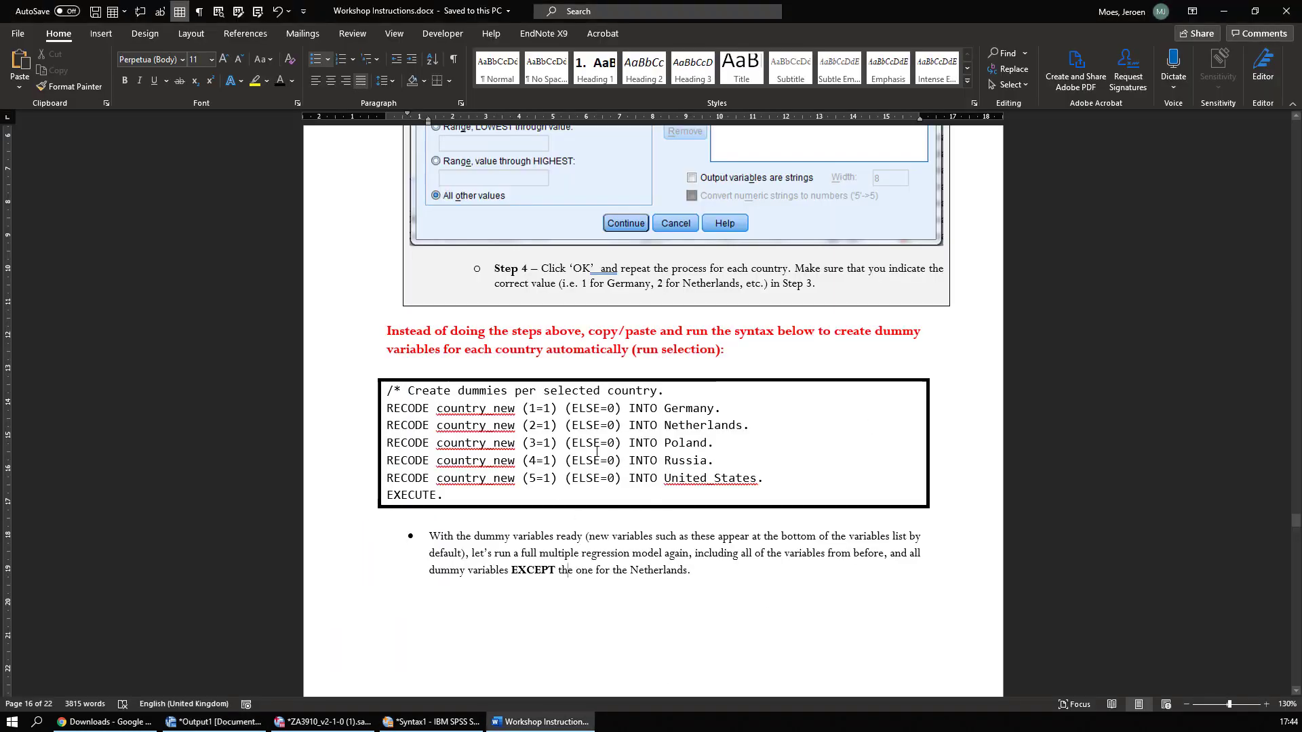
scroll(597, 451, down, 10)
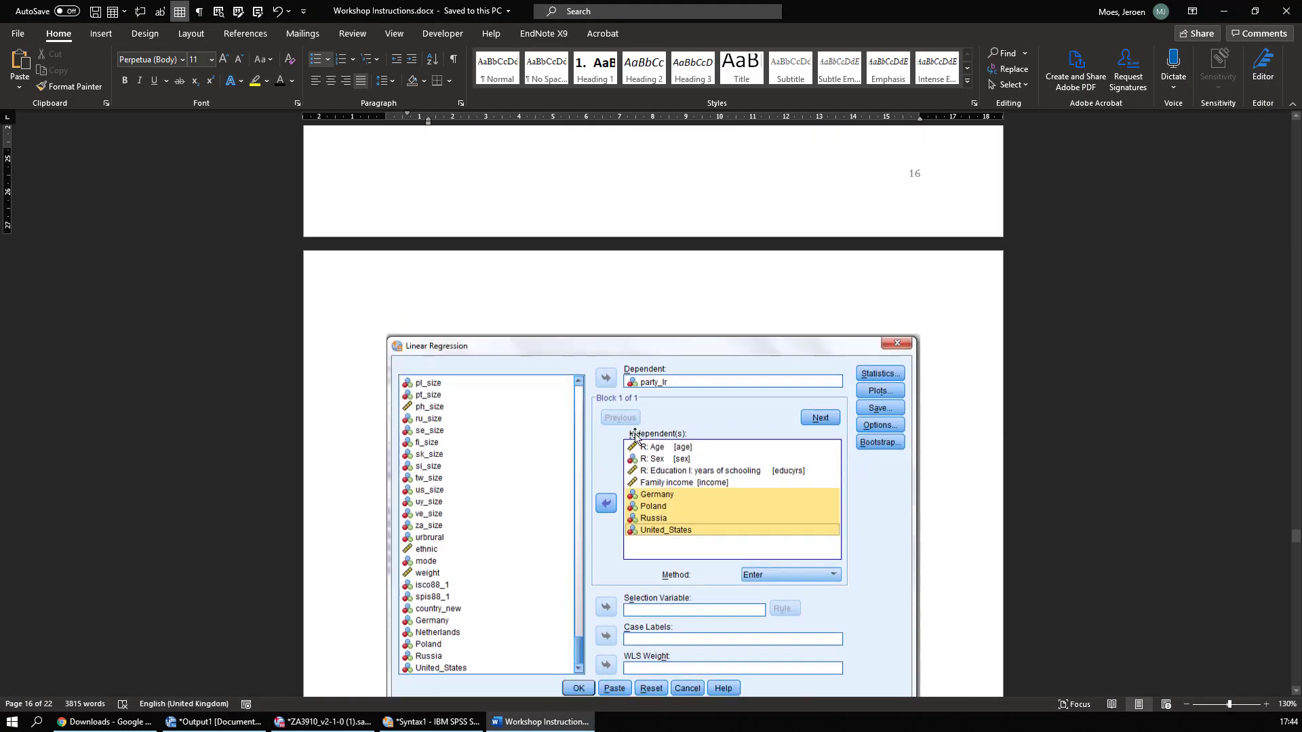
scroll(634, 438, down, 3)
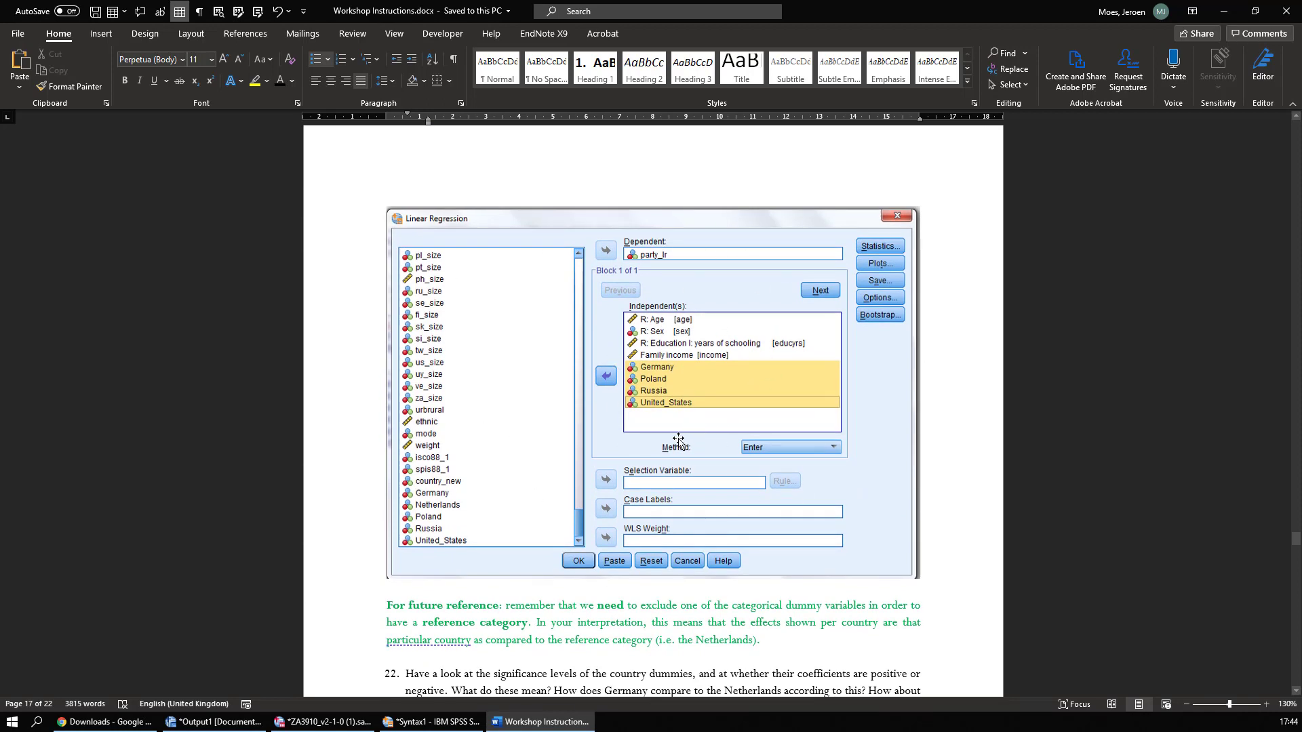
Step: Open the Linear Regression dialog in the SPSS Data Editor and display its variable list by variable names
click(311, 722)
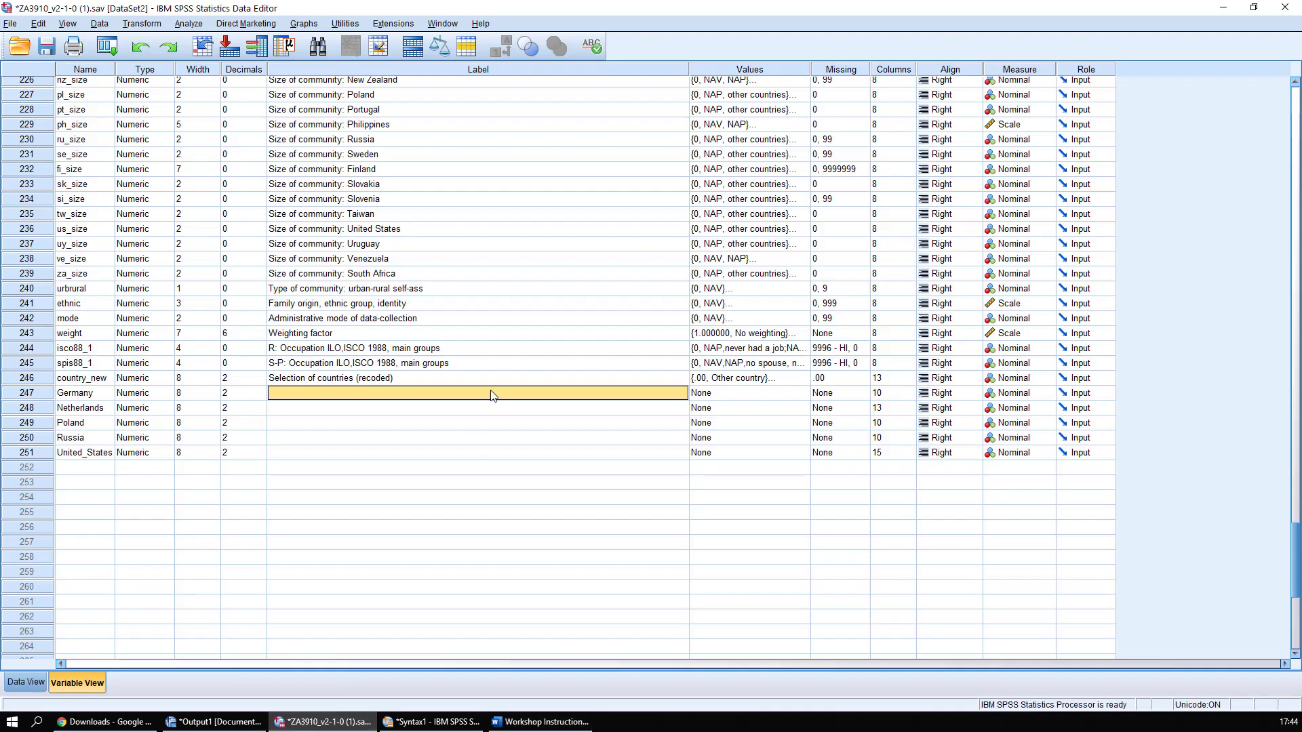
click(183, 24)
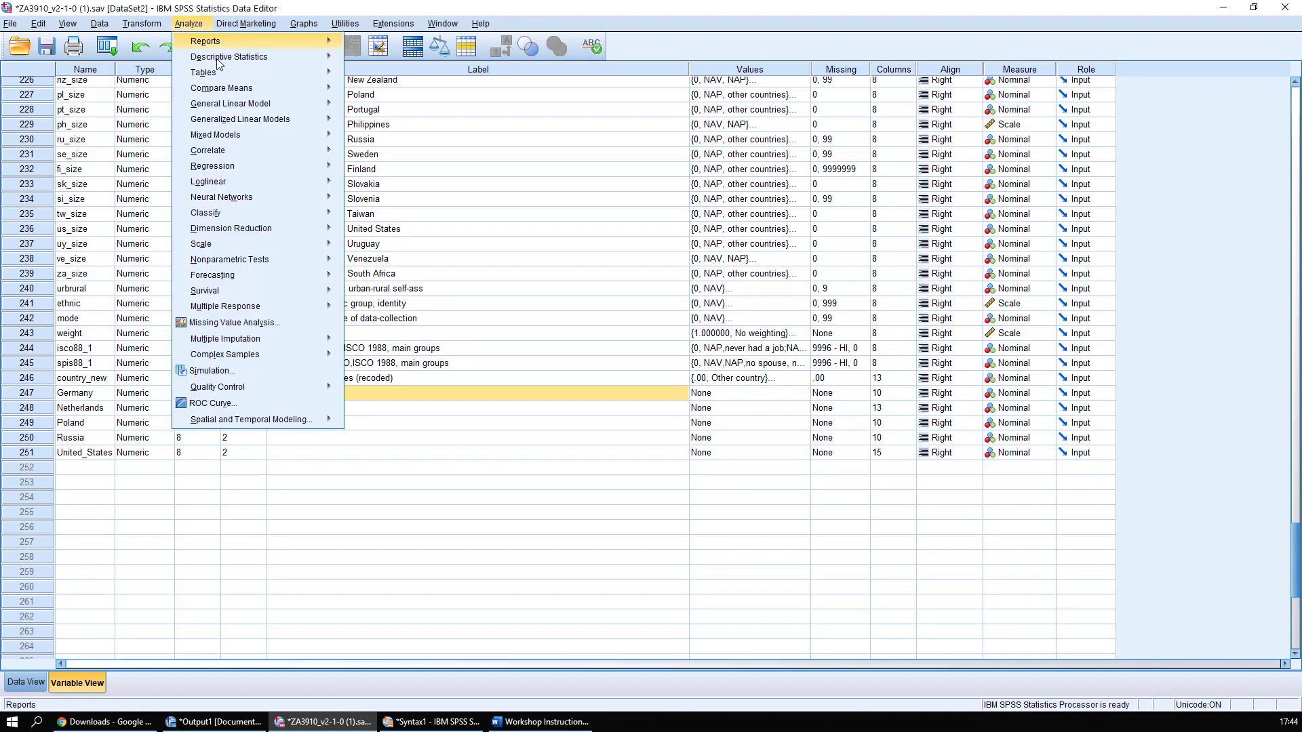
mouse_move(256, 162)
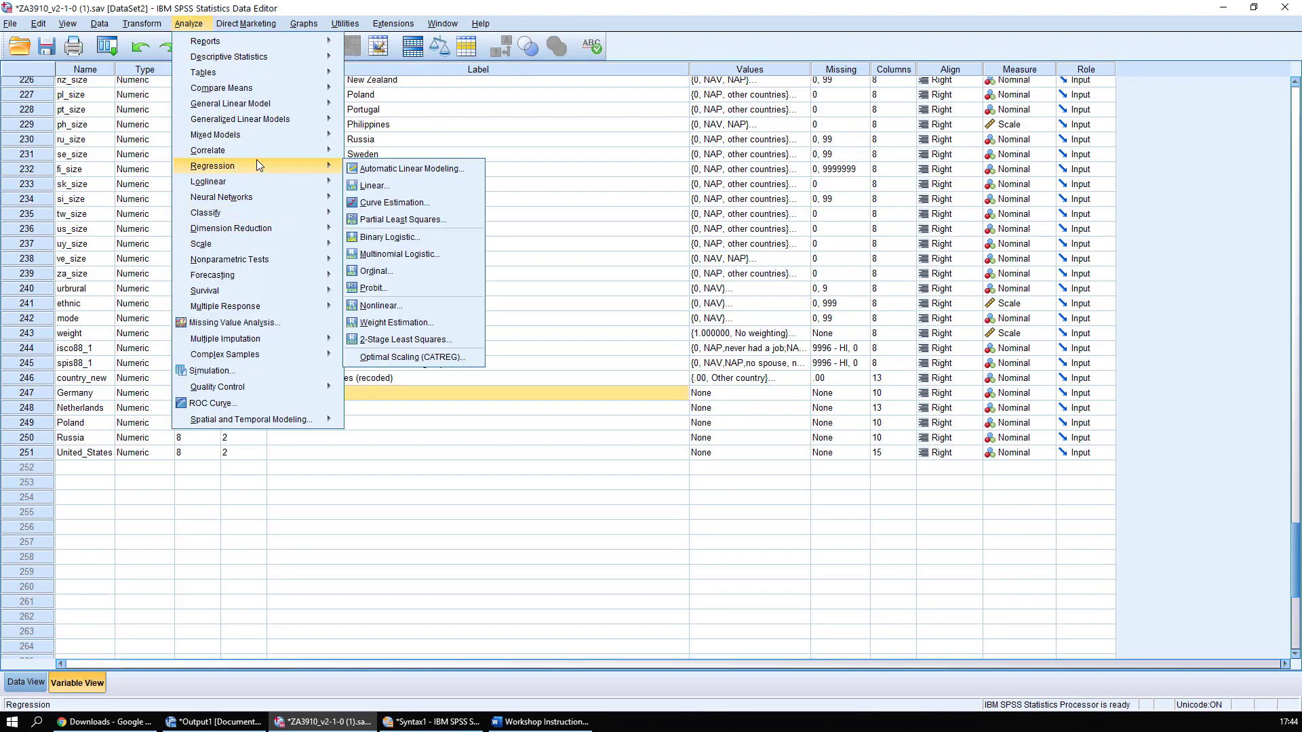
click(371, 185)
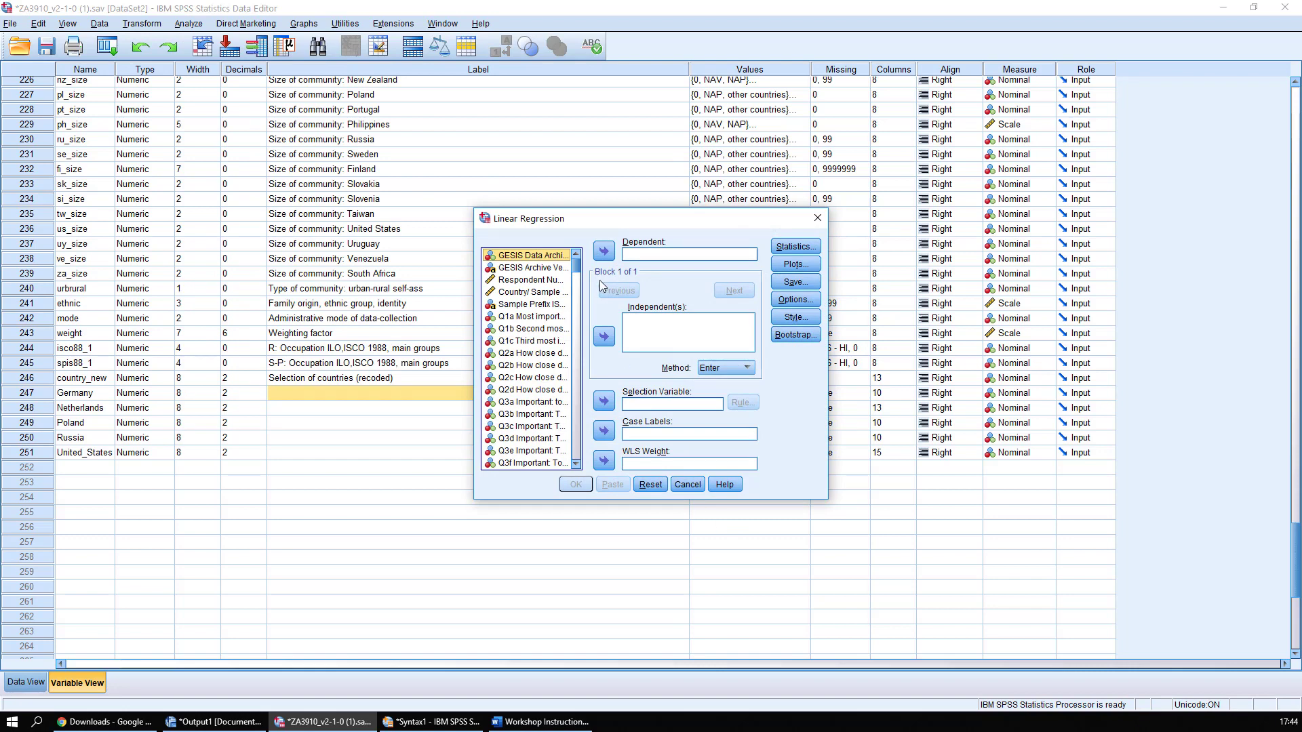
drag(576, 265, 576, 385)
click(520, 336)
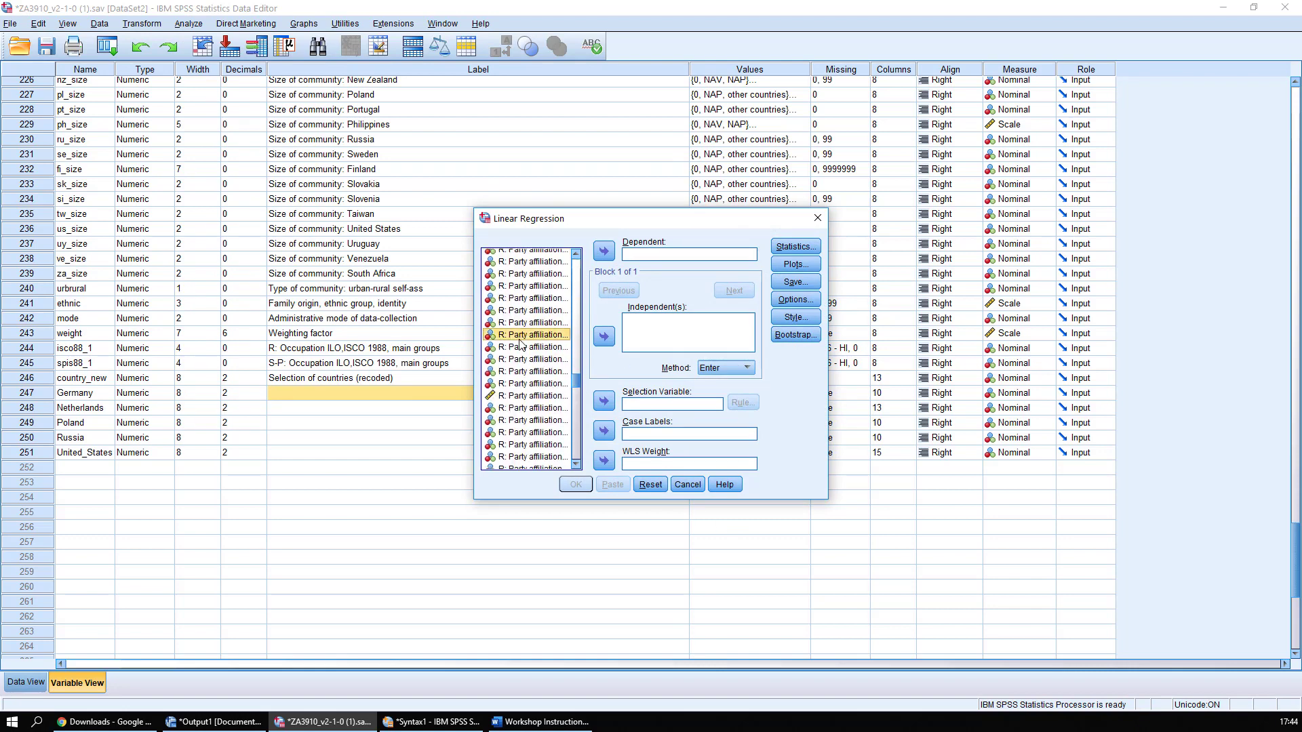
right_click(495, 360)
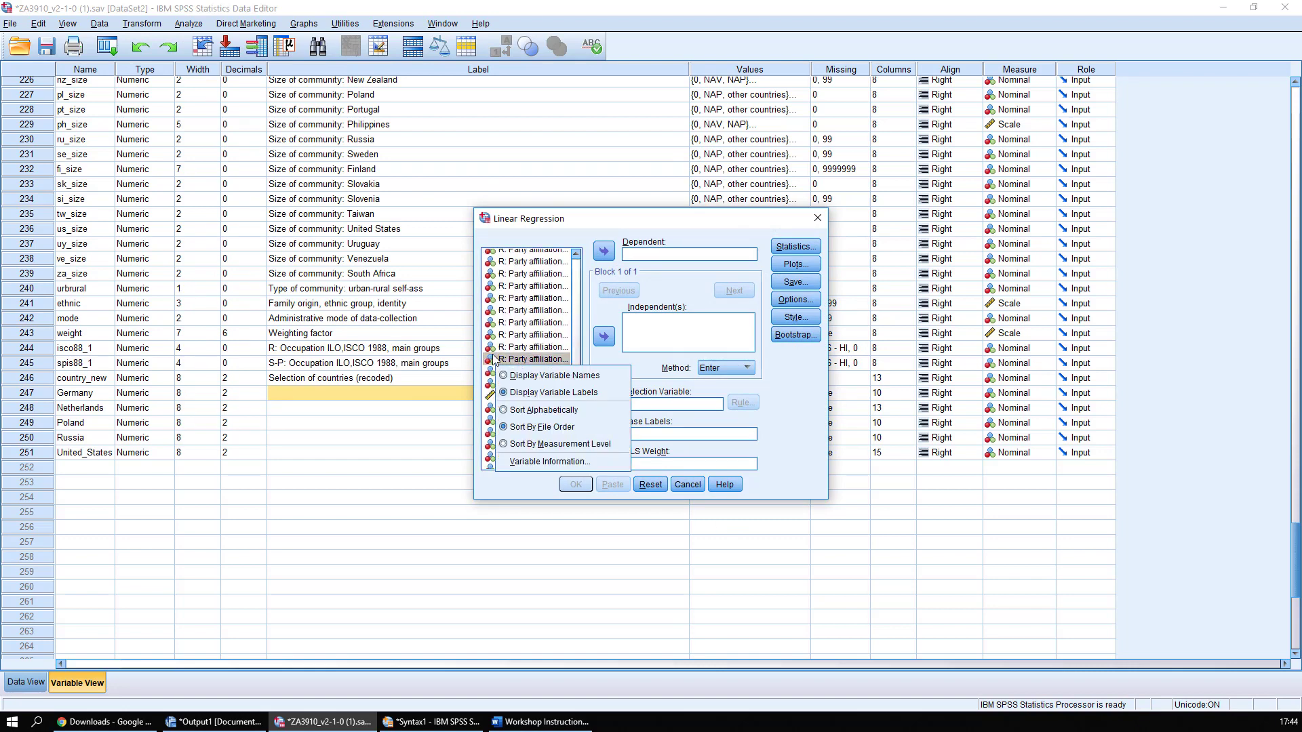
click(548, 376)
Step: Set party_lr as the dependent variable of the linear regression
click(528, 323)
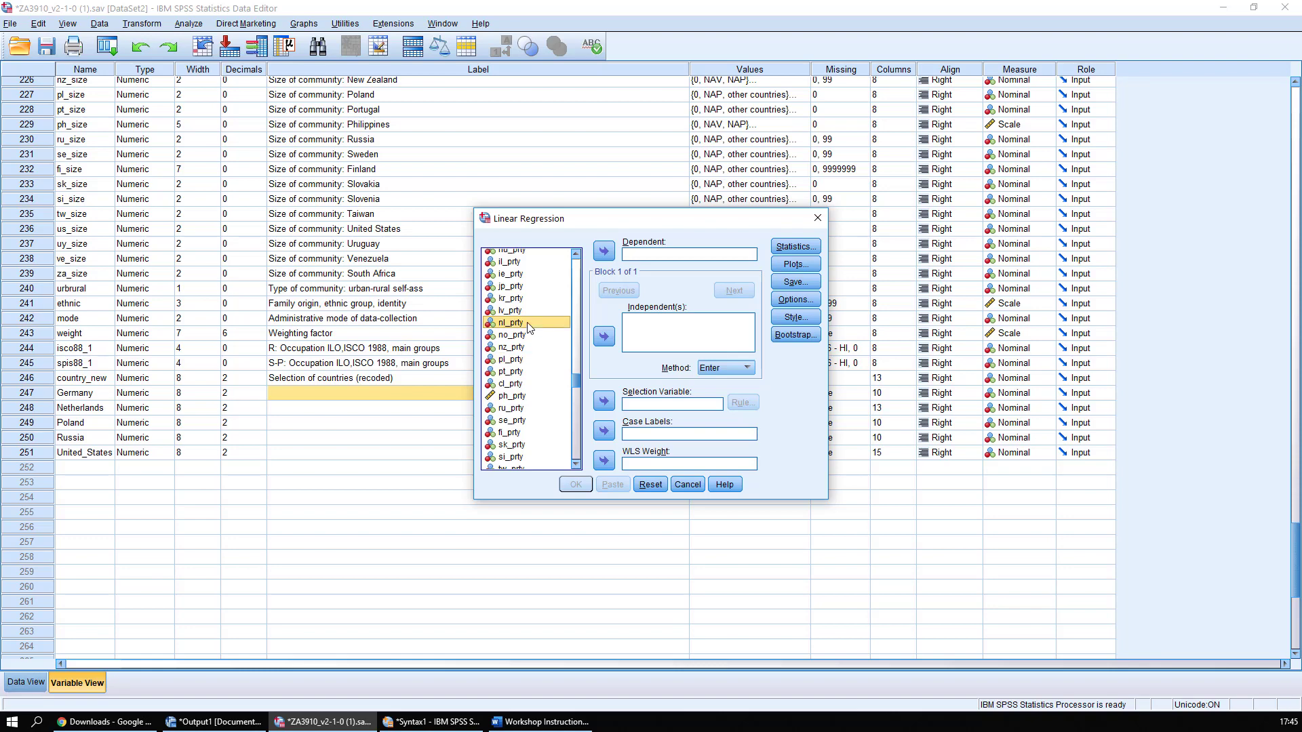
key(p)
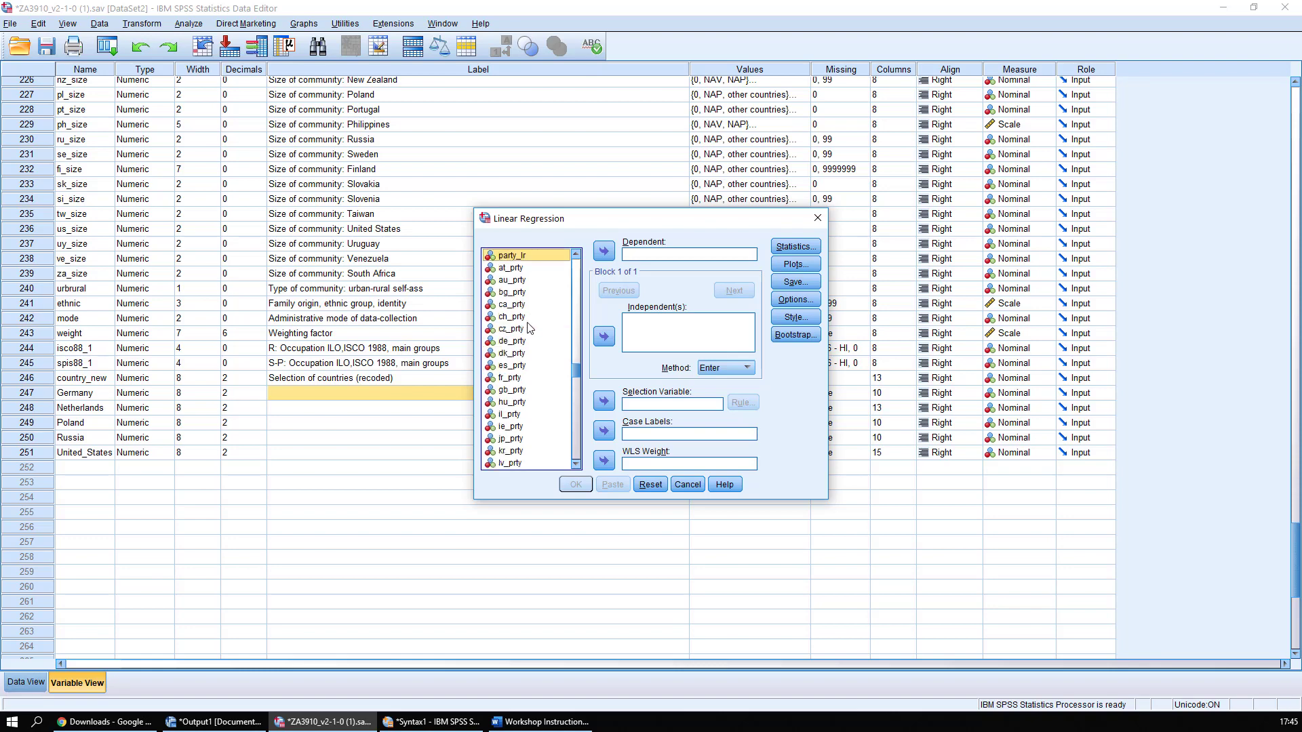
click(609, 251)
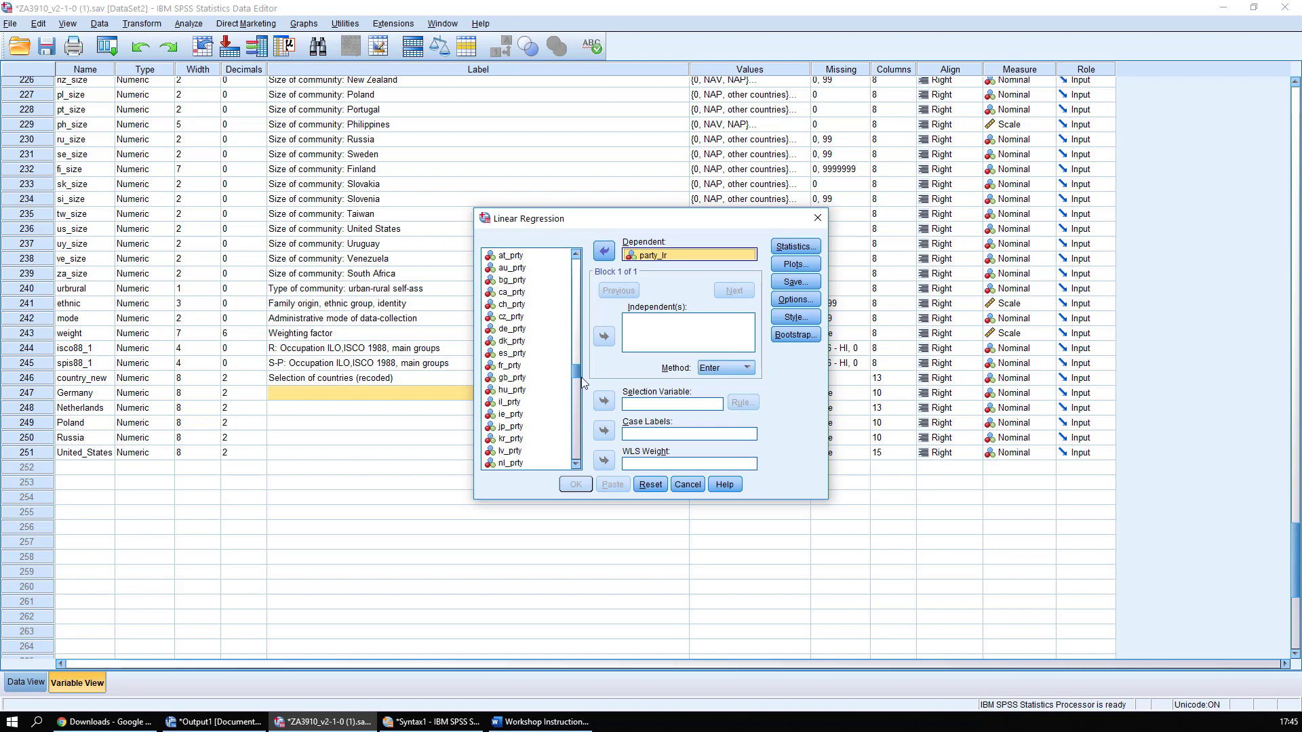
Step: Add Germany, Netherlands, Poland, Russia and United_States as independents, enlarge the Linear Regression dialog, and run the regression
drag(579, 368, 535, 417)
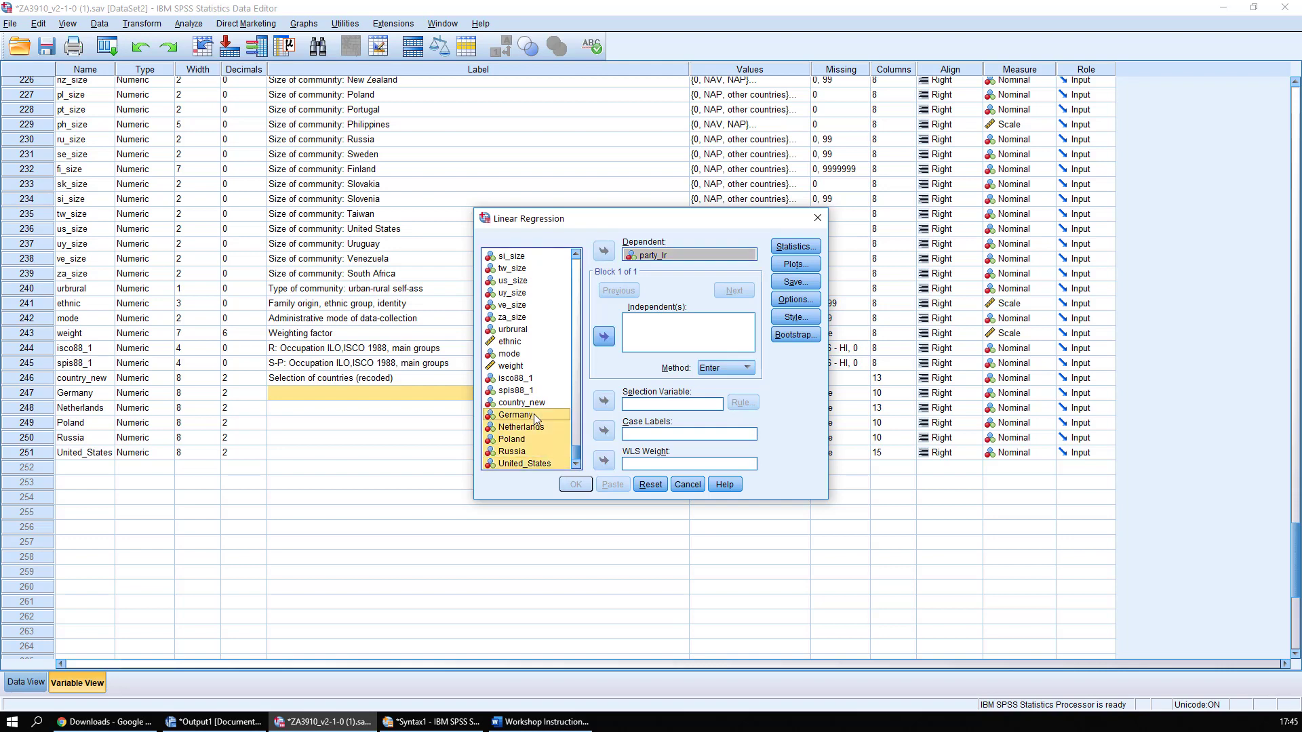
click(612, 342)
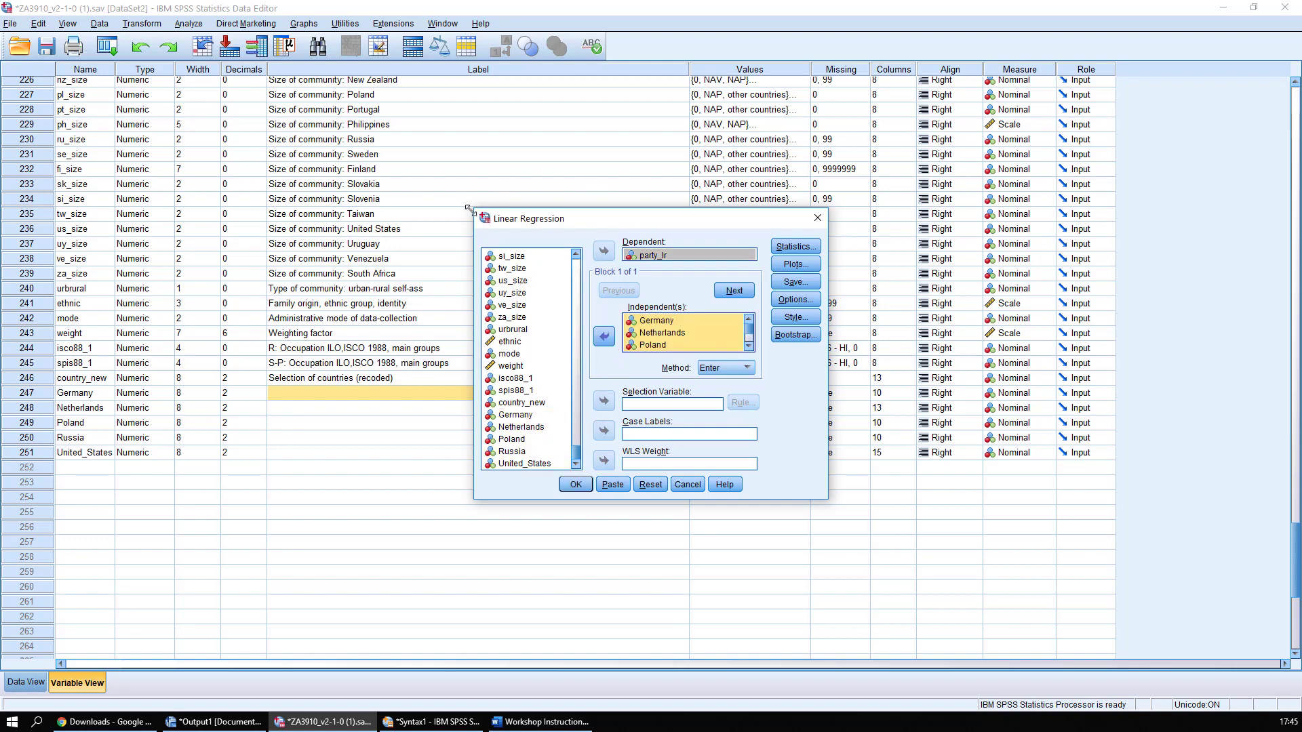
drag(474, 210, 283, 116)
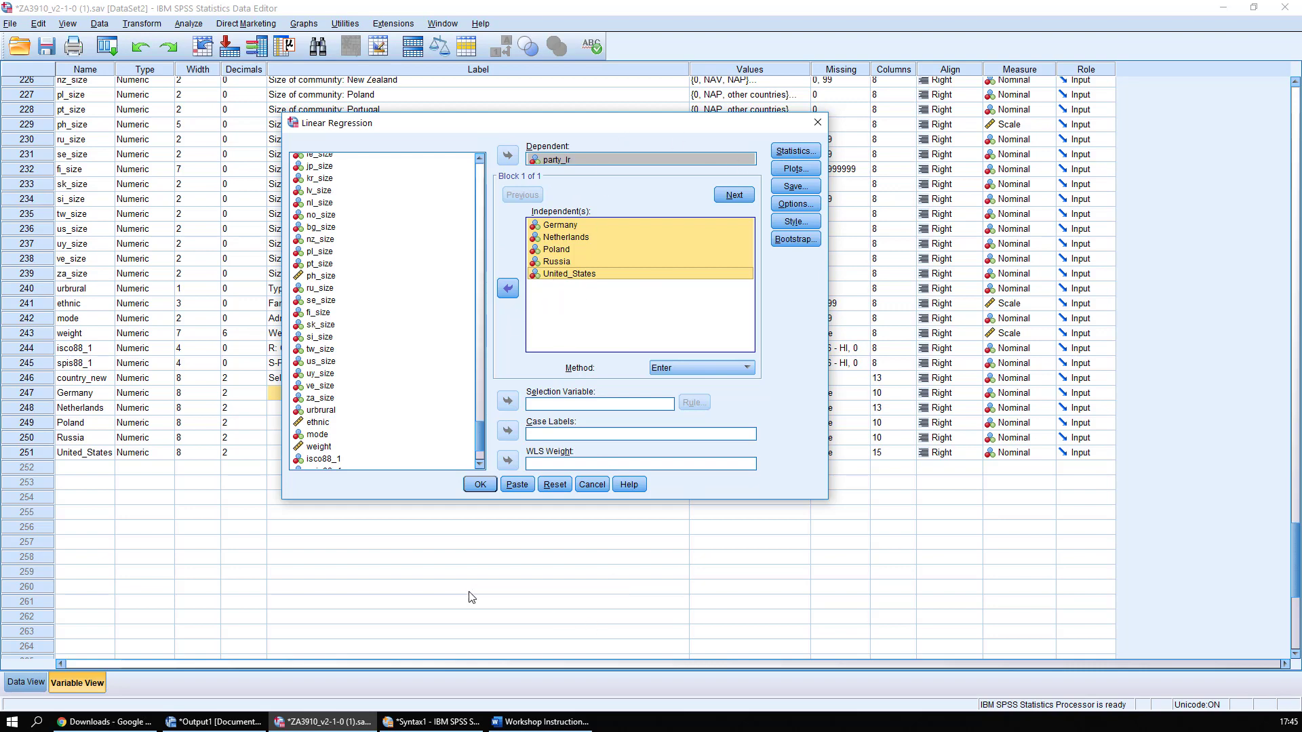
click(575, 227)
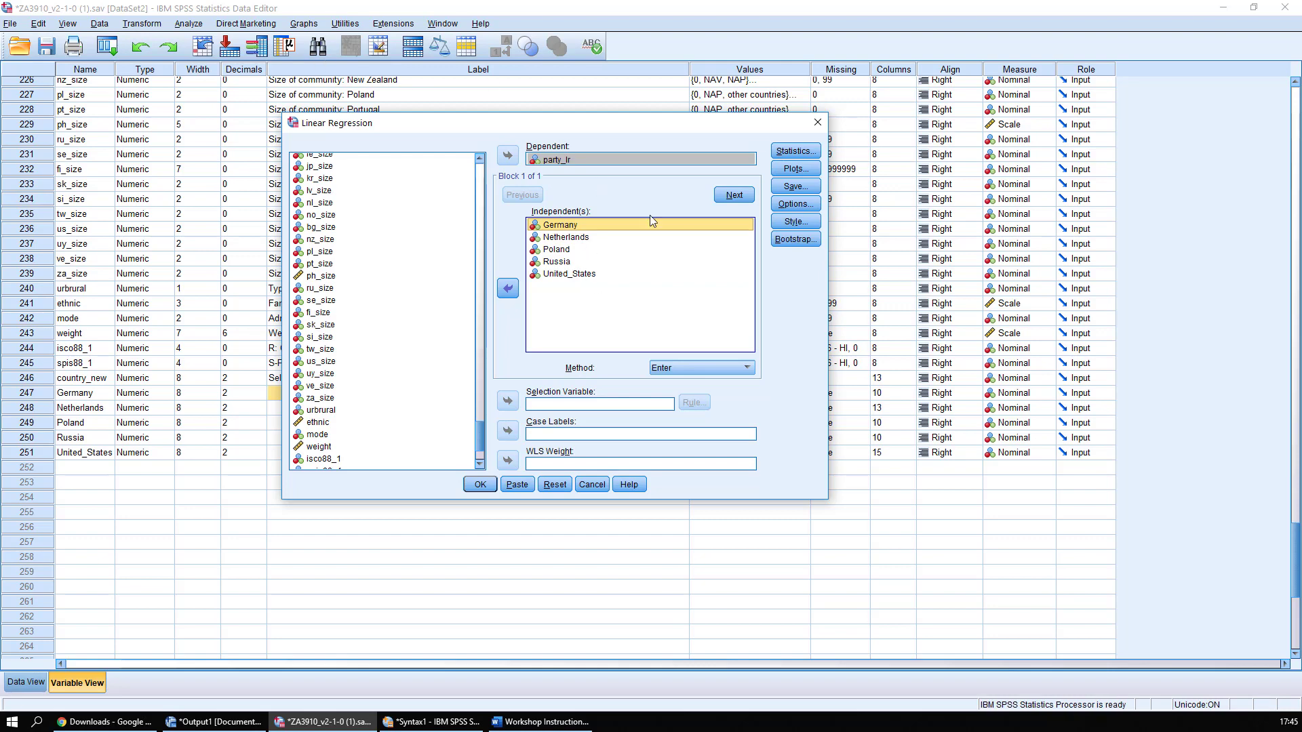
click(474, 485)
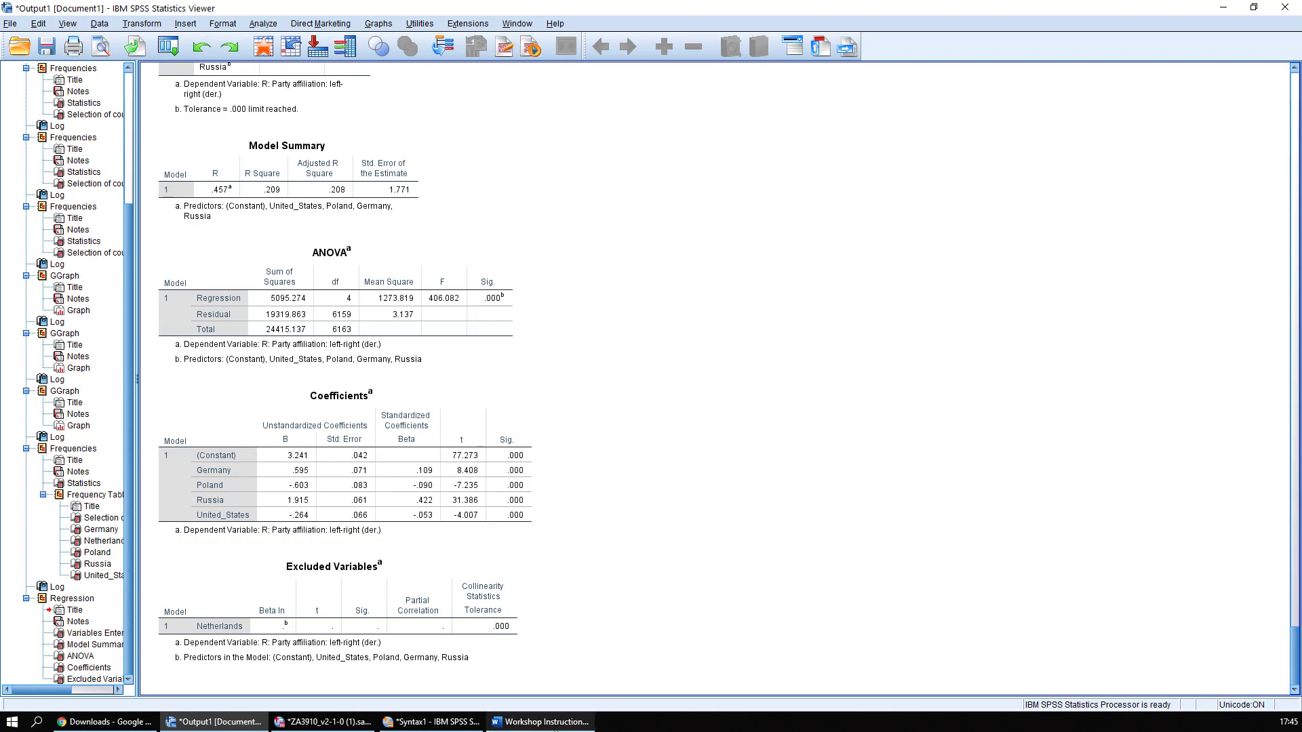
Step: Inspect the Coefficients table and reveal the exact significance value of the Poland dummy
mouse_move(556, 730)
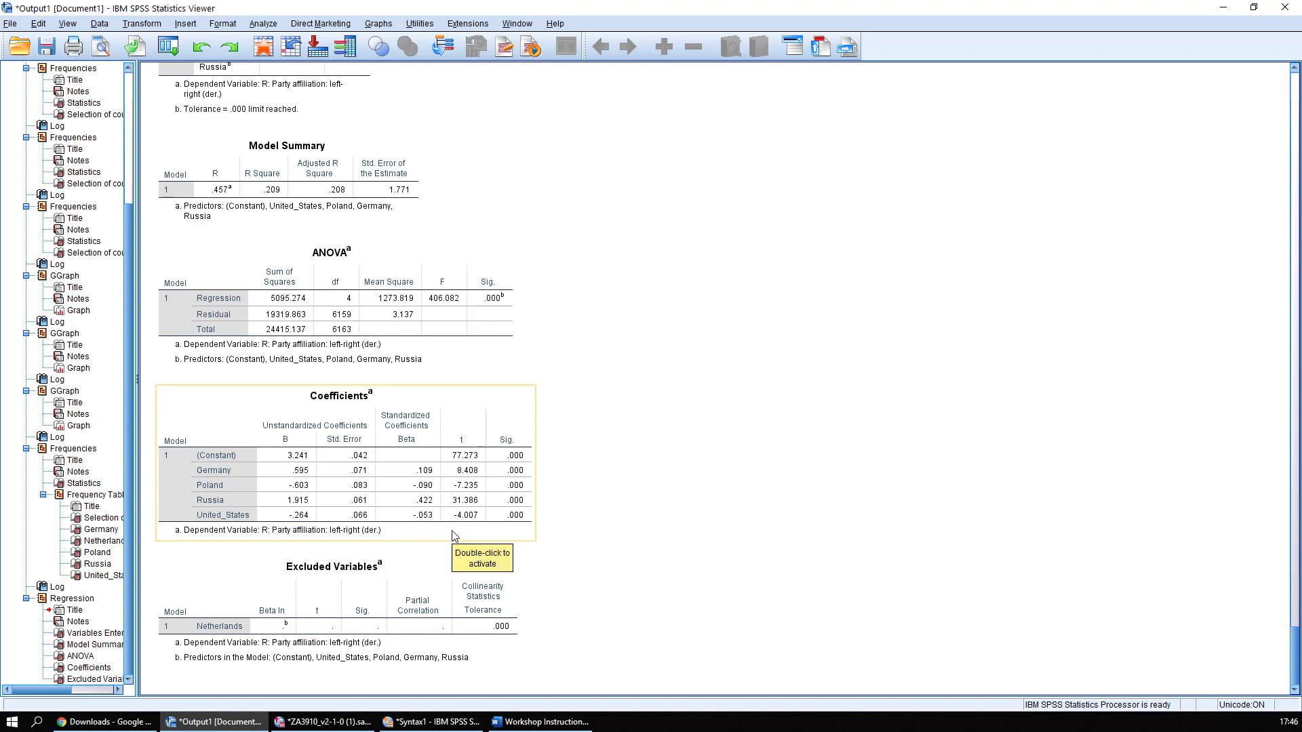
click(520, 479)
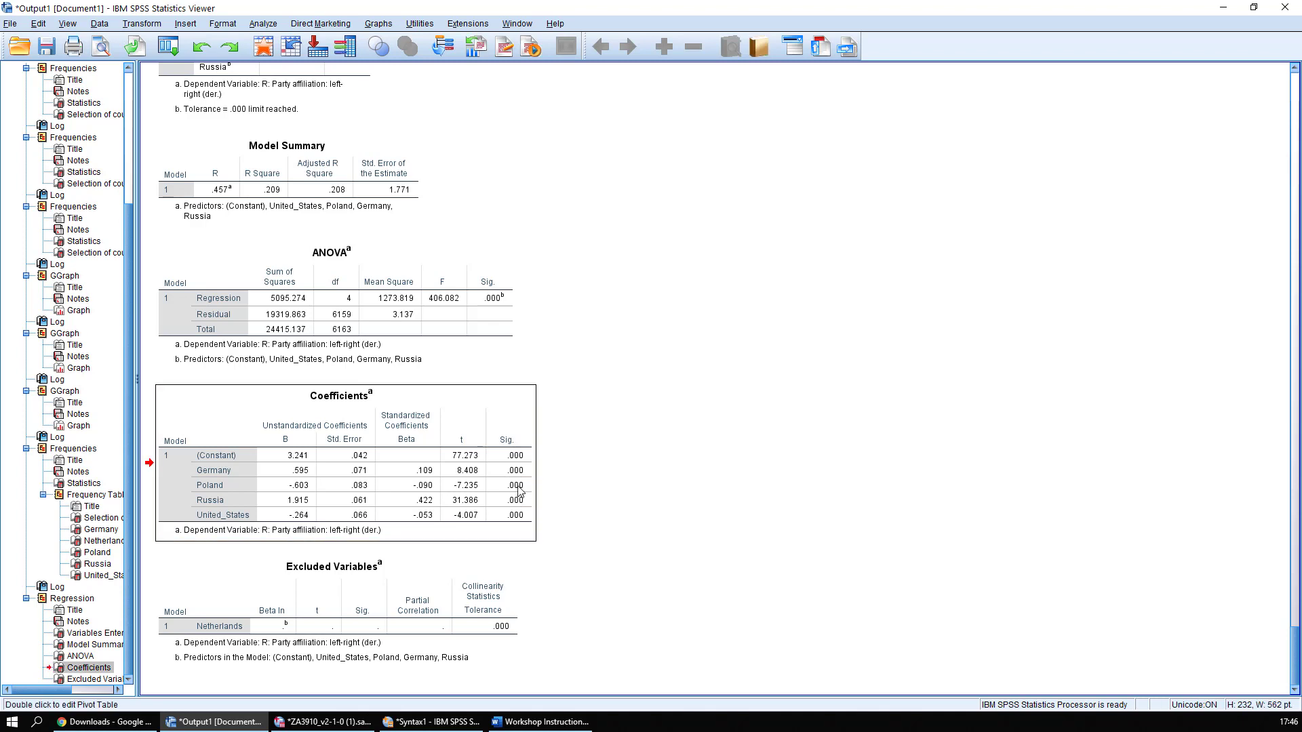
double_click(519, 491)
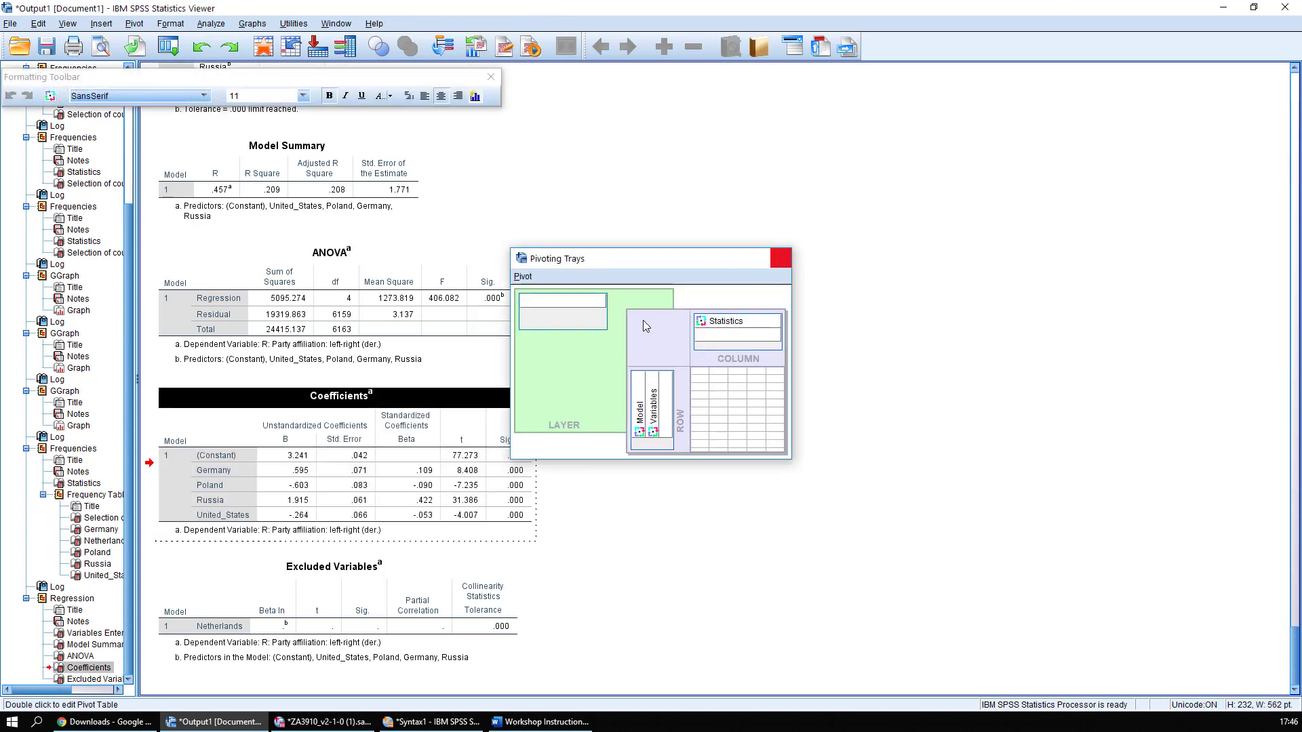
click(518, 486)
double_click(520, 486)
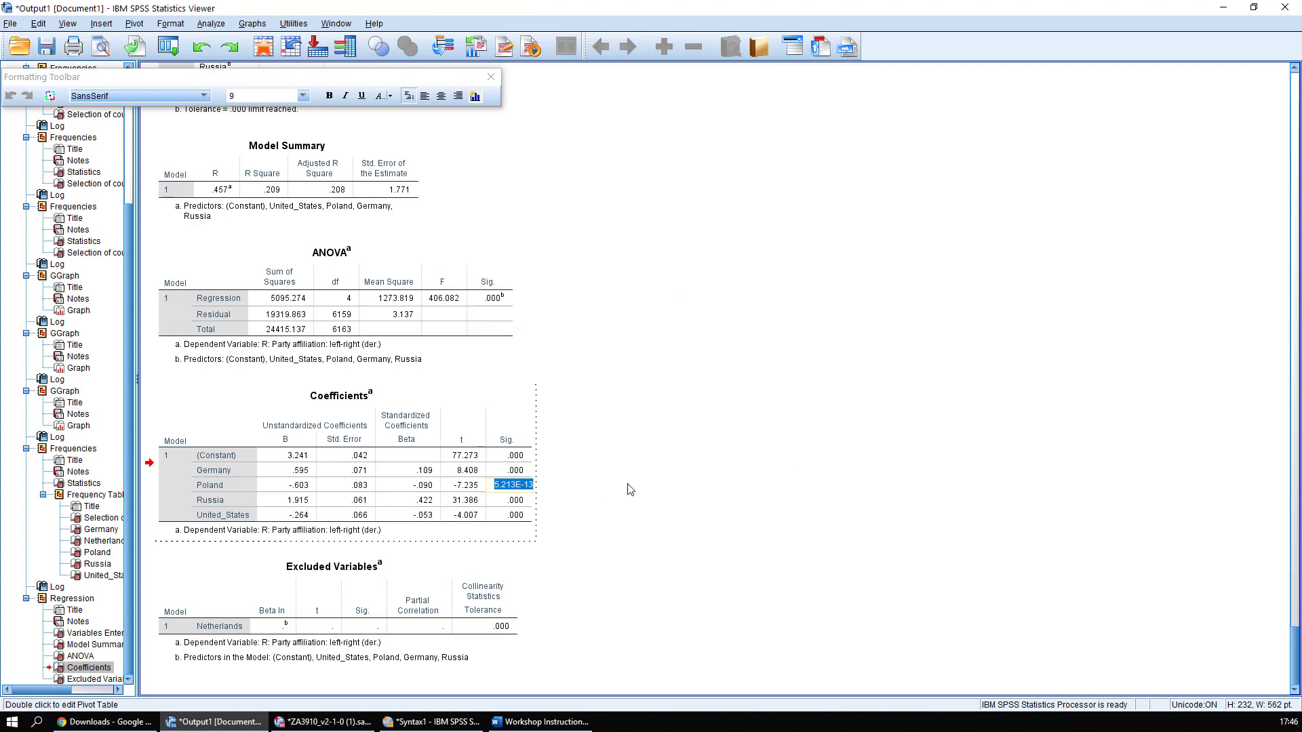
click(634, 501)
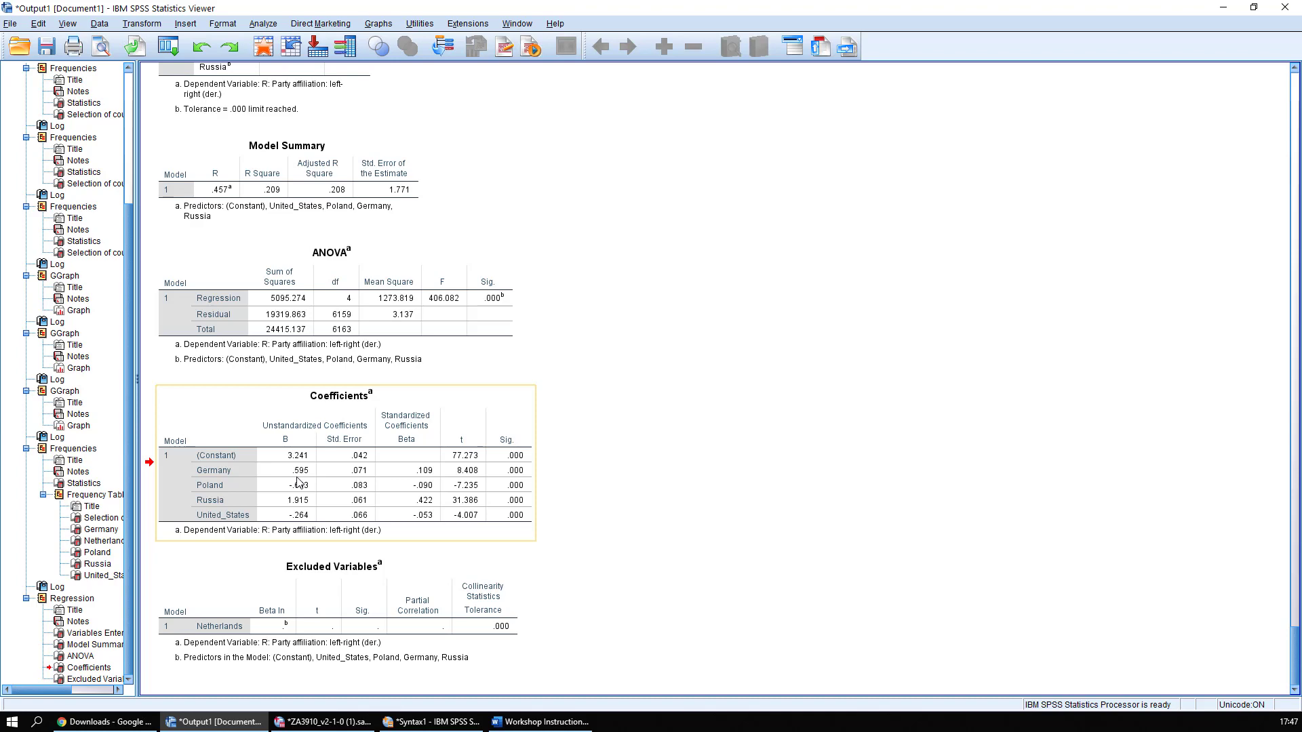
Step: Return to the Data Editor's variable list and search the variable names for "party" to locate party_lr
click(324, 723)
scroll(268, 238, up, 6)
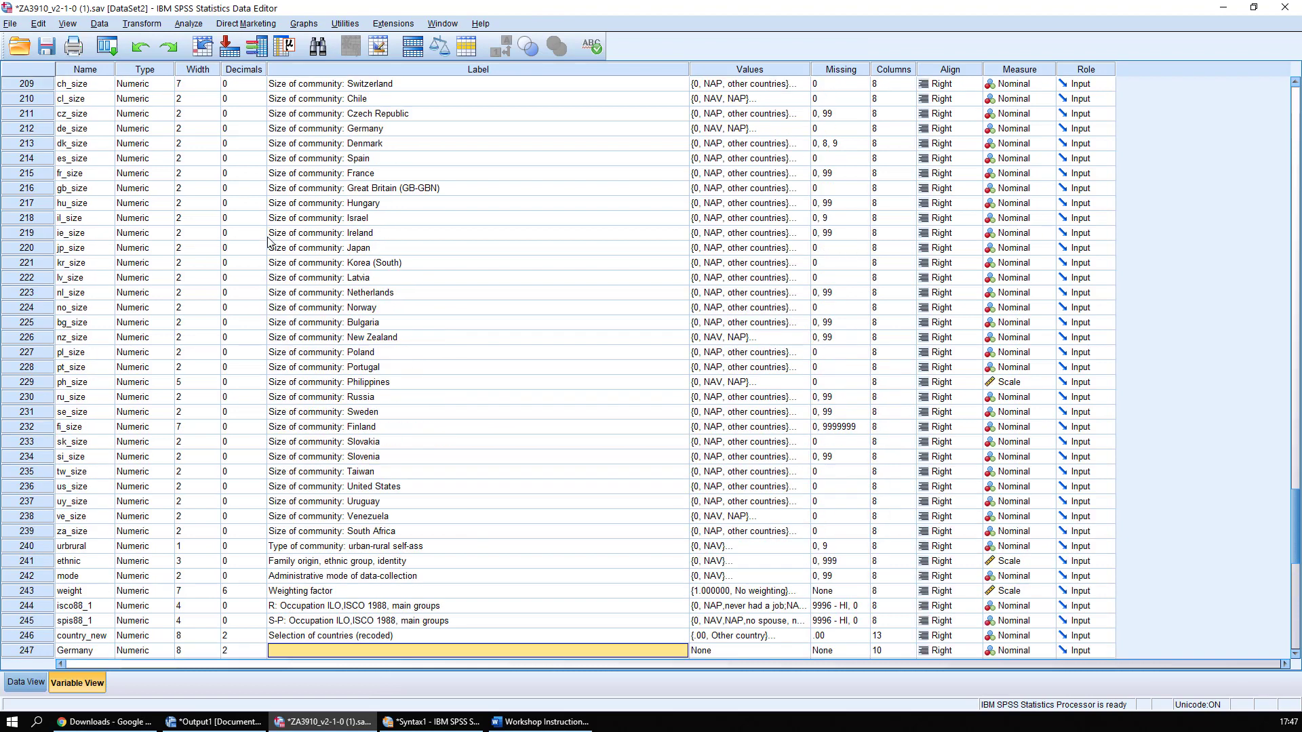
click(63, 144)
key(ctrl+f)
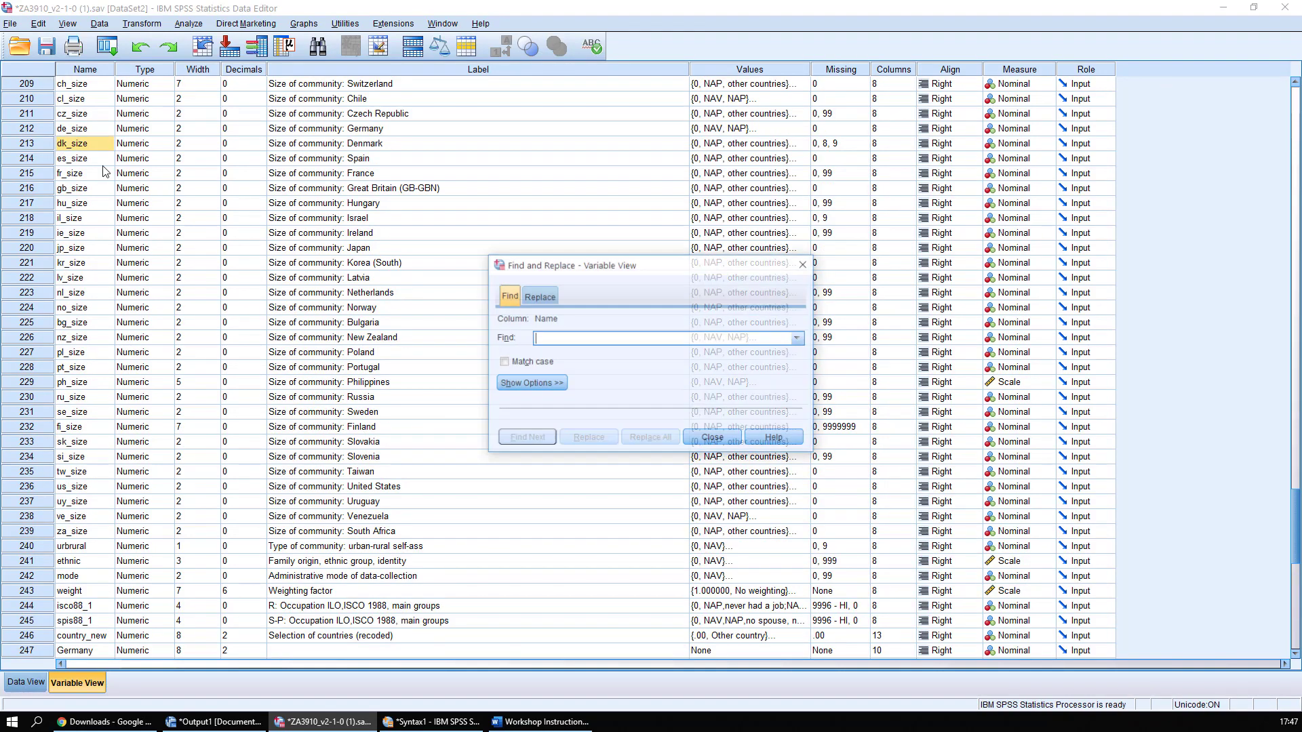
text(party)
key(Return)
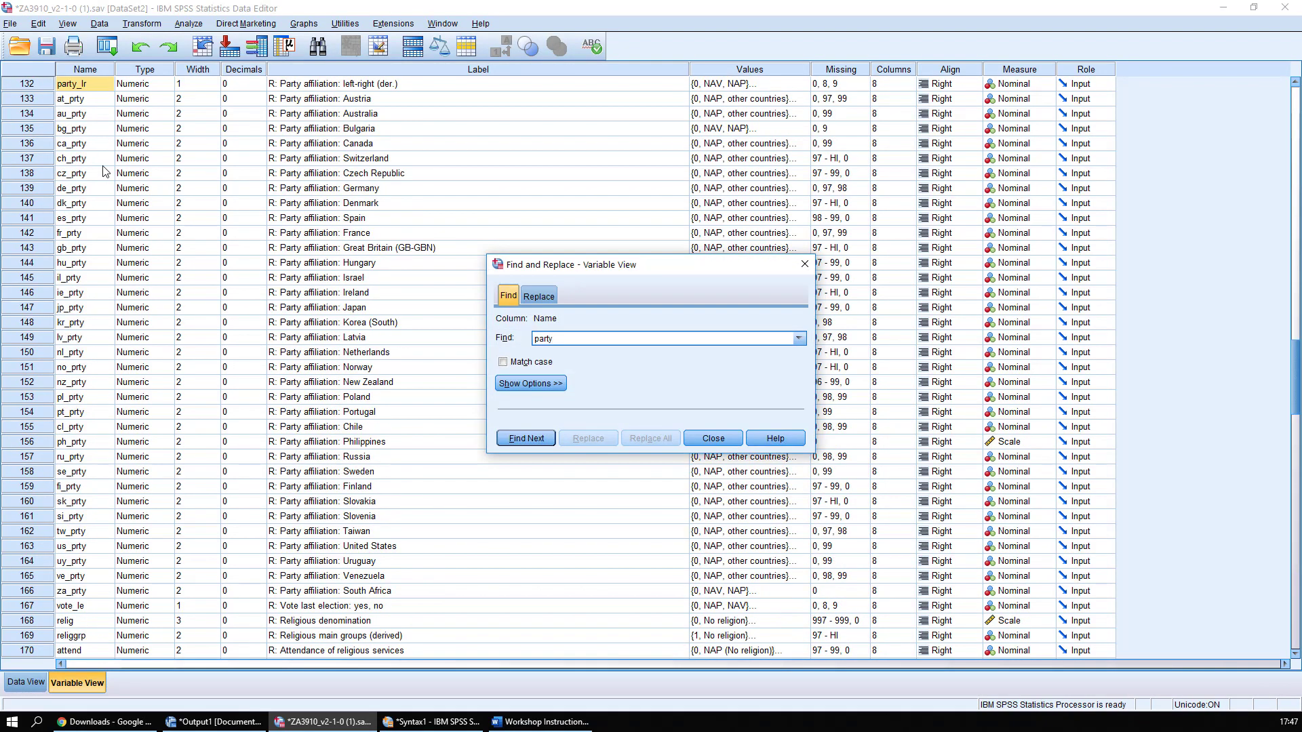
key(Escape)
Step: Review the value labels of party_lr and close them without changes
click(804, 84)
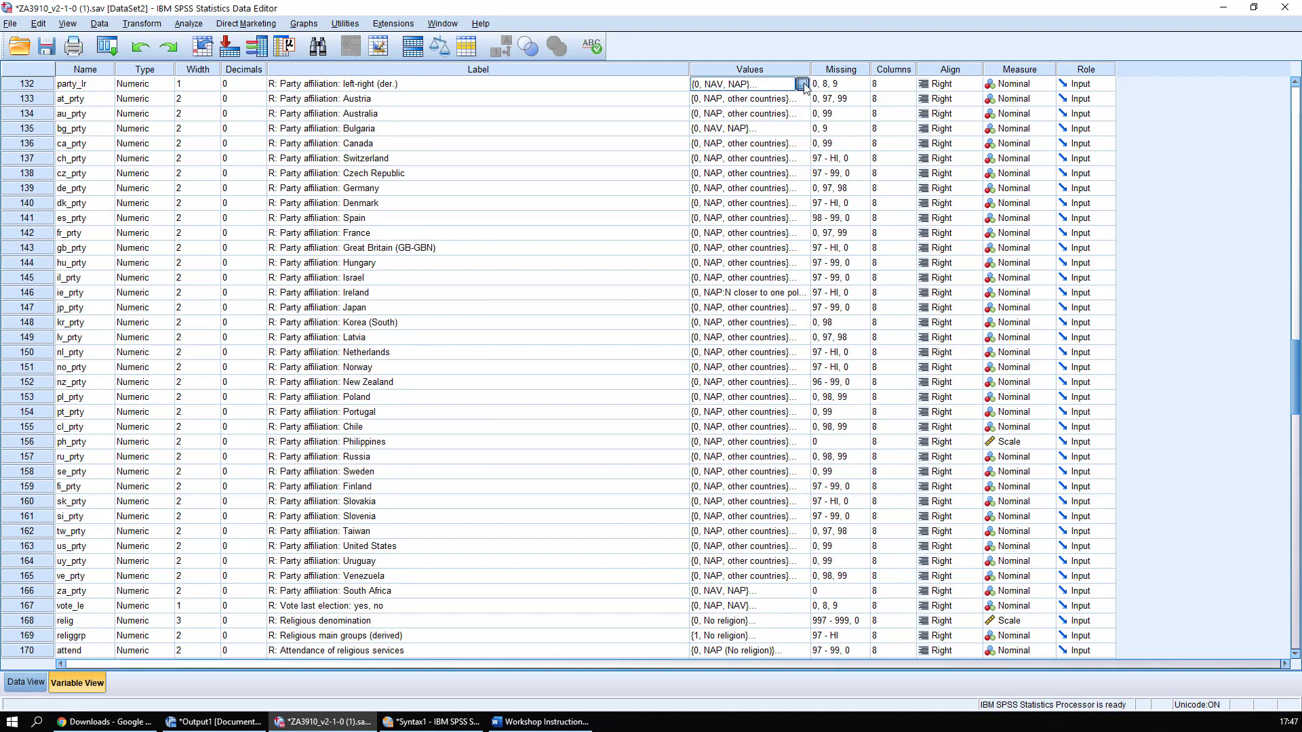
click(805, 84)
mouse_move(718, 371)
mouse_down()
mouse_move(720, 399)
mouse_move(726, 385)
mouse_up()
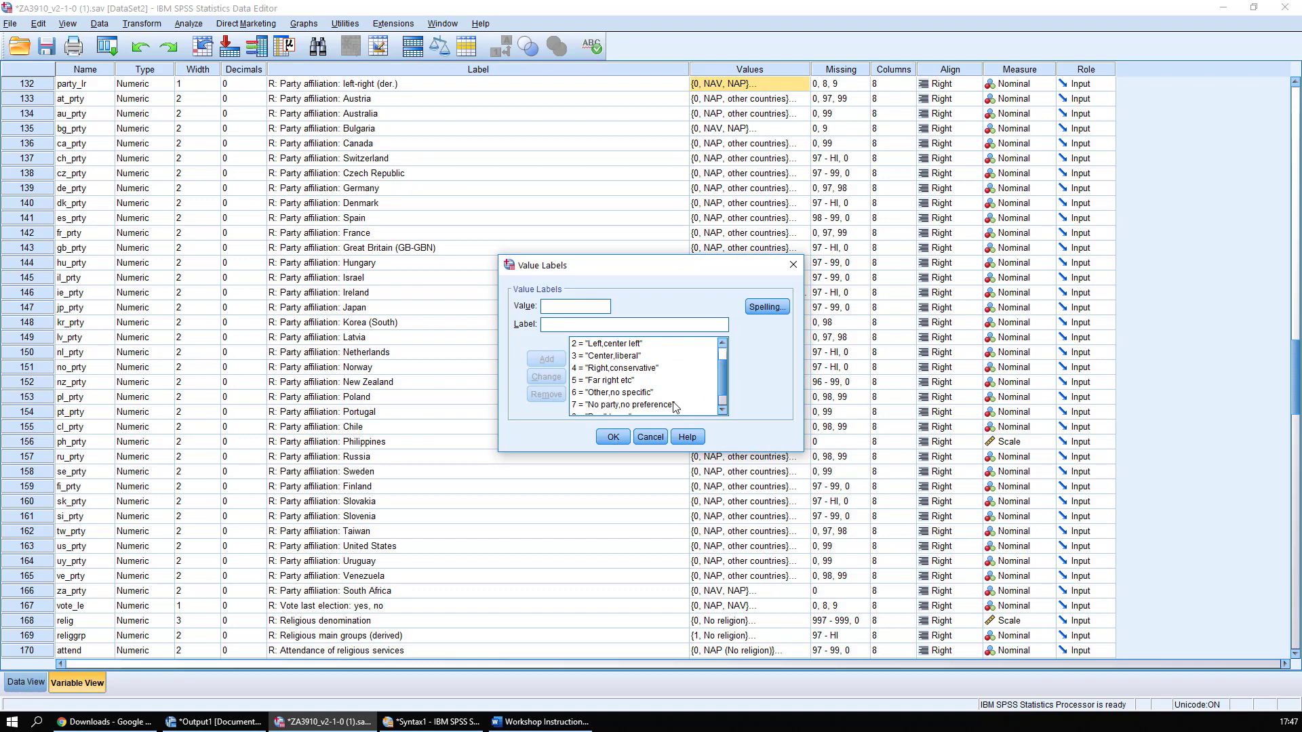
click(649, 437)
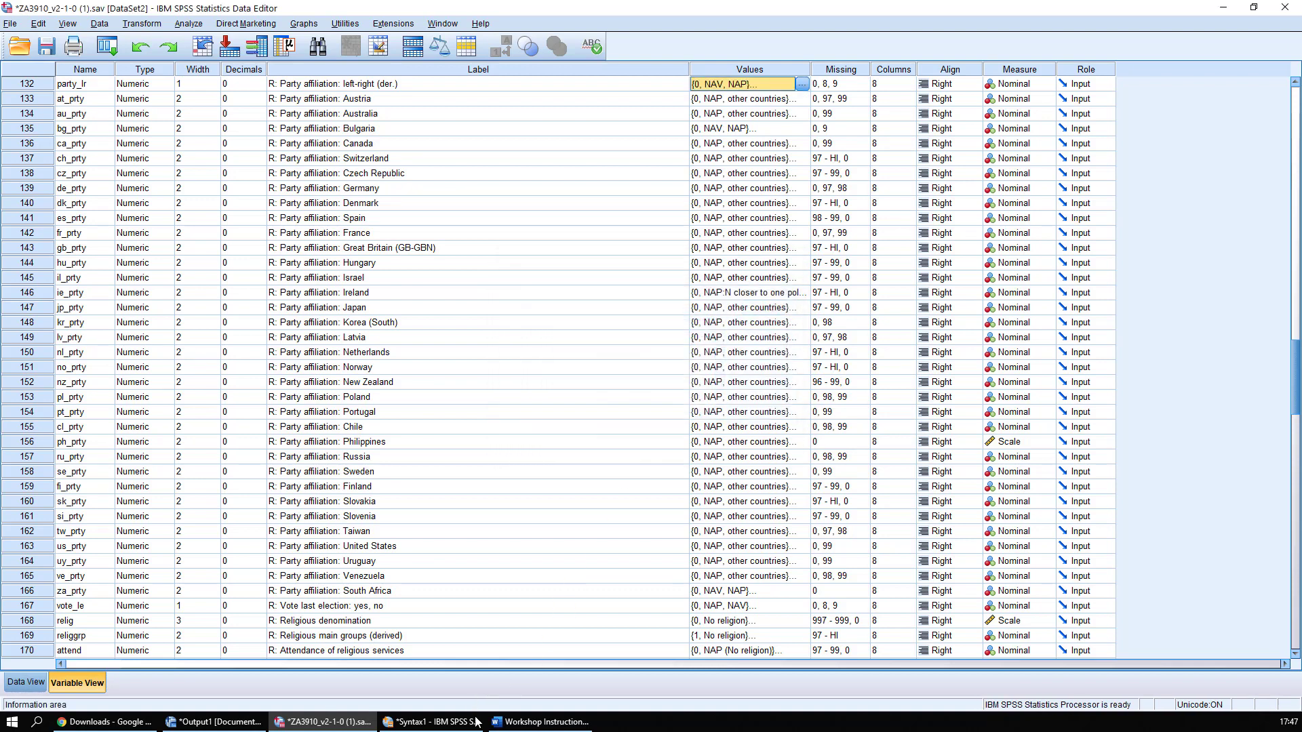
Step: Glance at the Word instructions, then examine the country coefficients and the Excluded Variables table in the SPSS output
click(540, 722)
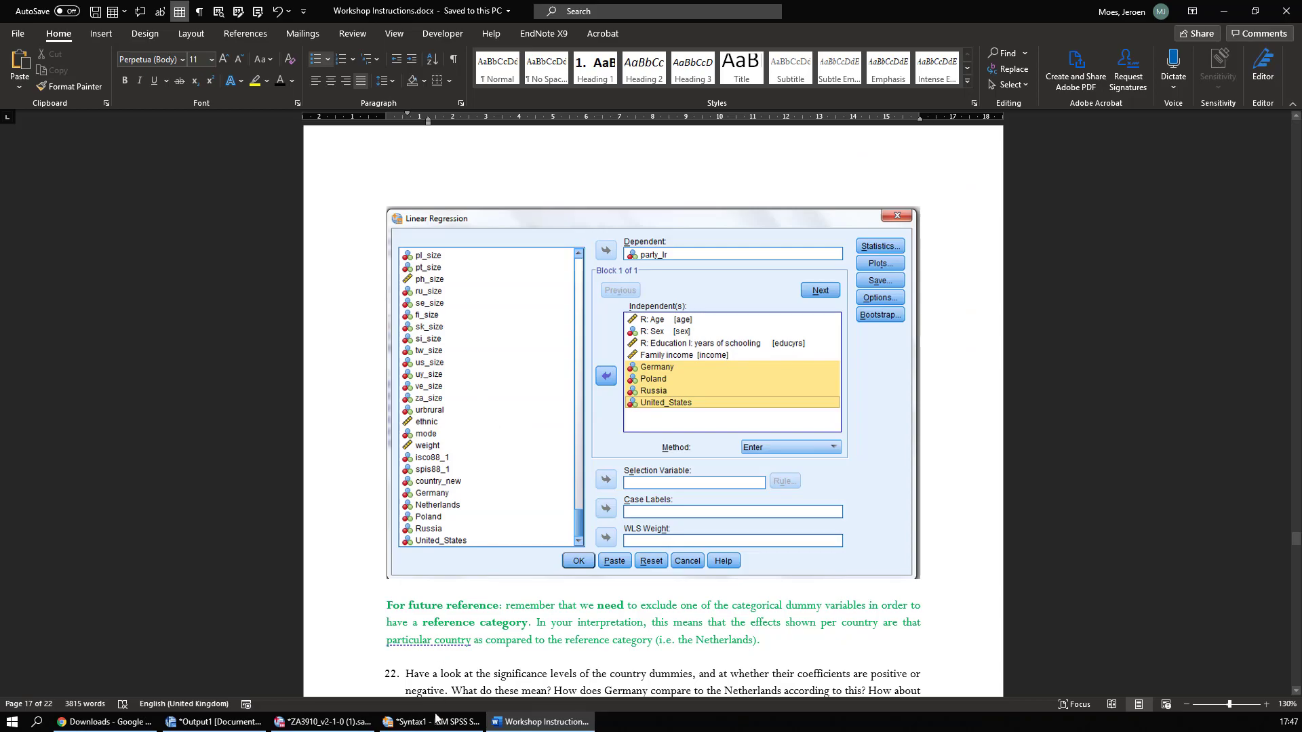
click(327, 725)
click(213, 723)
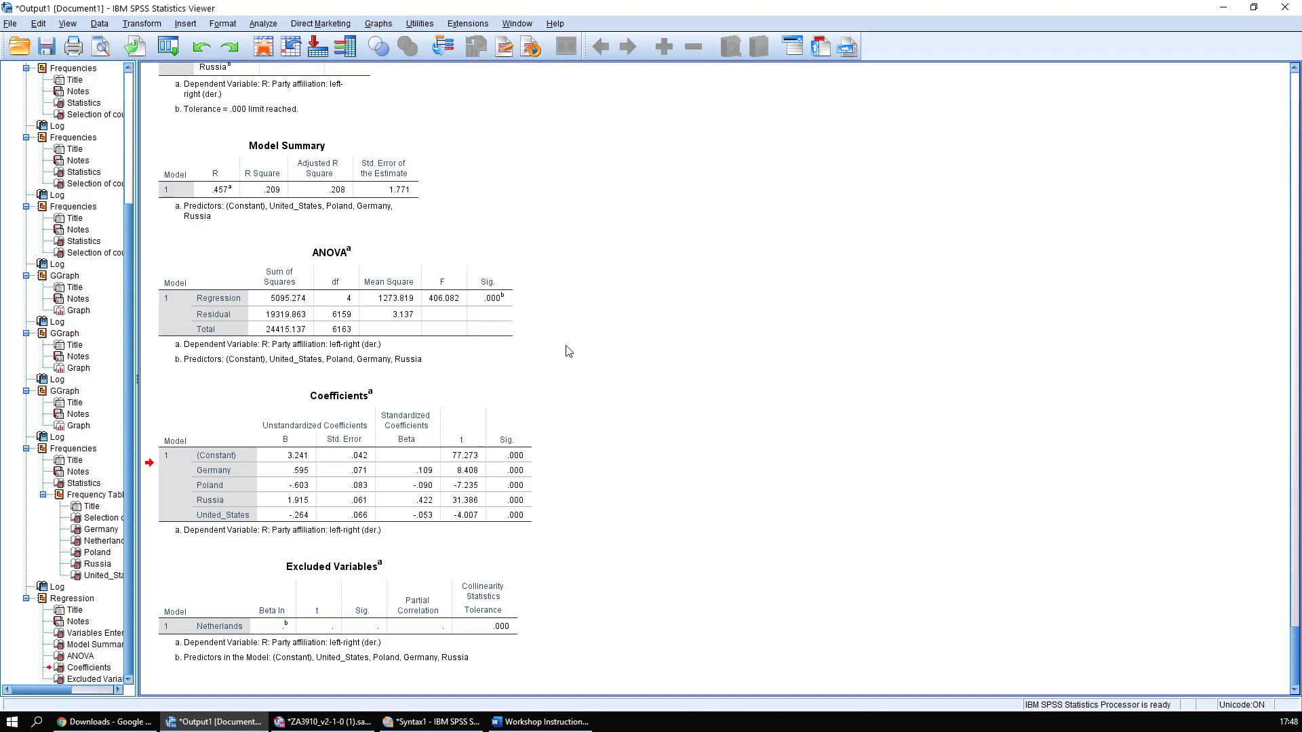
click(231, 467)
click(239, 561)
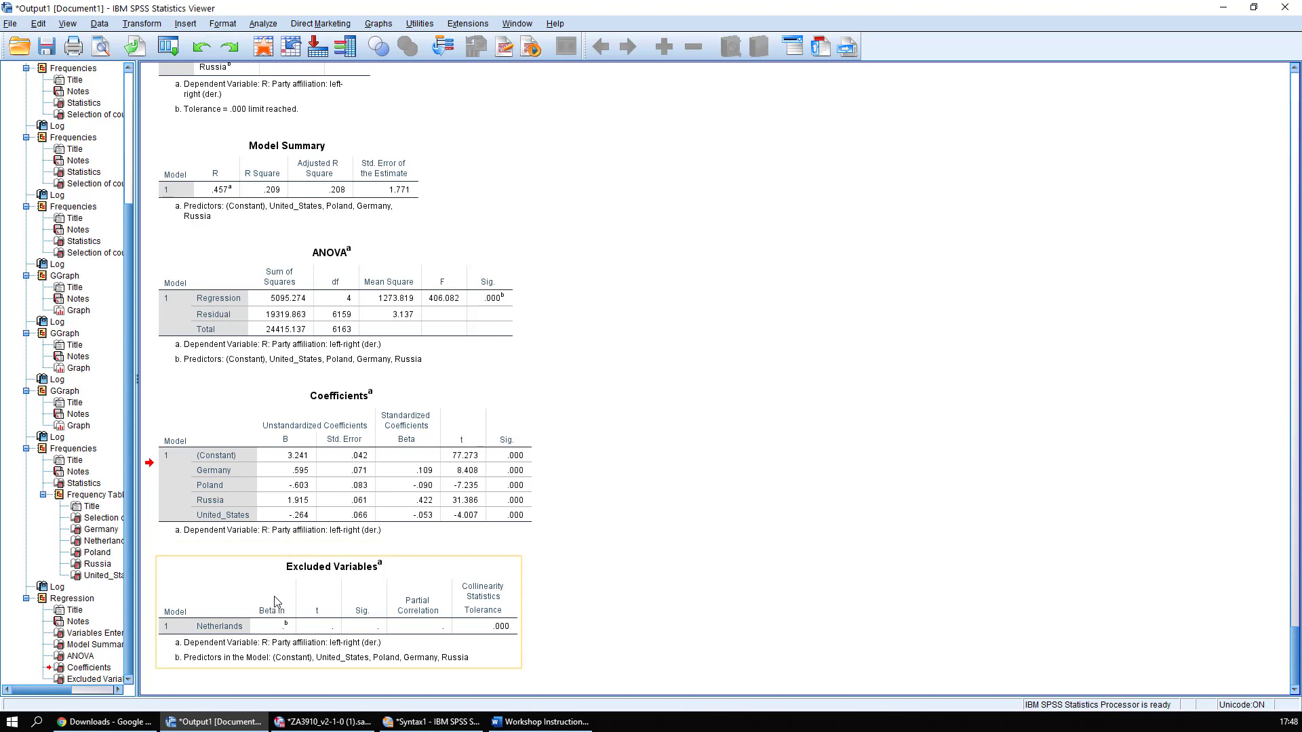
click(224, 502)
click(760, 593)
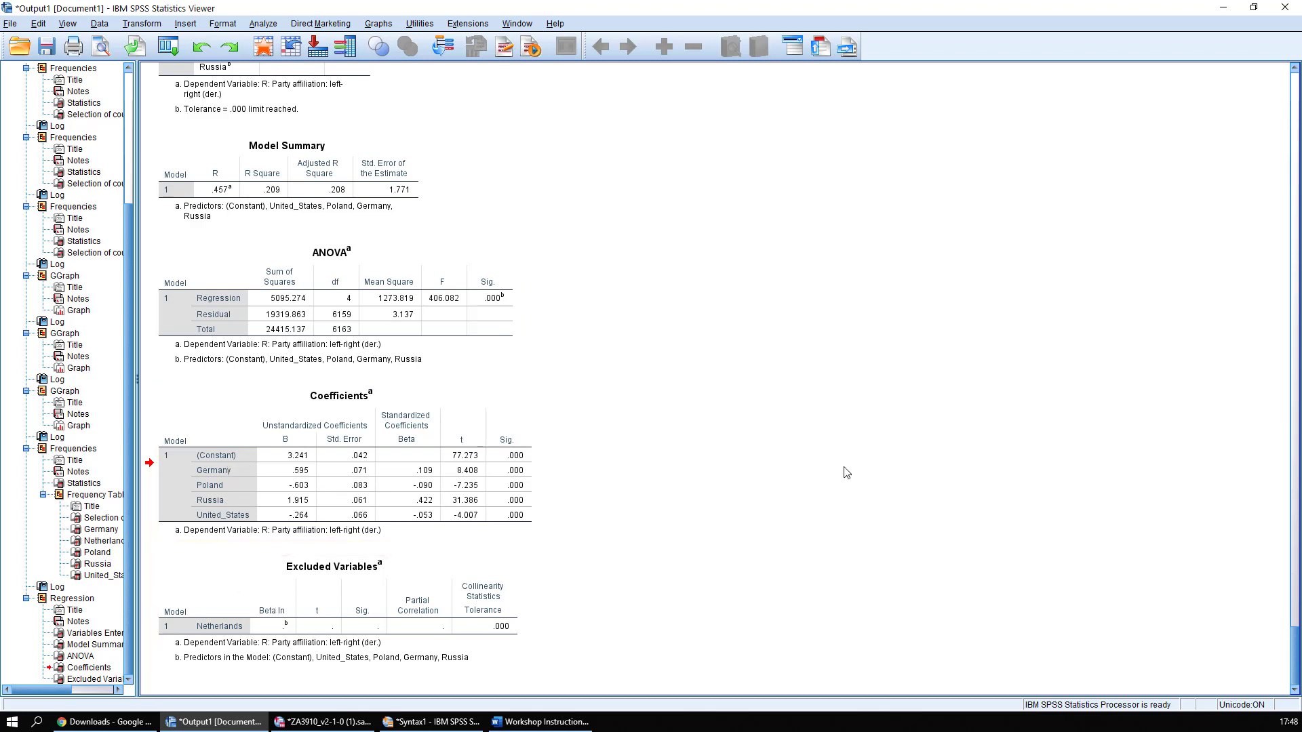
Step: Rerun the party_lr linear regression with Germany removed from the independents, keeping Netherlands, Poland, Russia and United_States
click(270, 25)
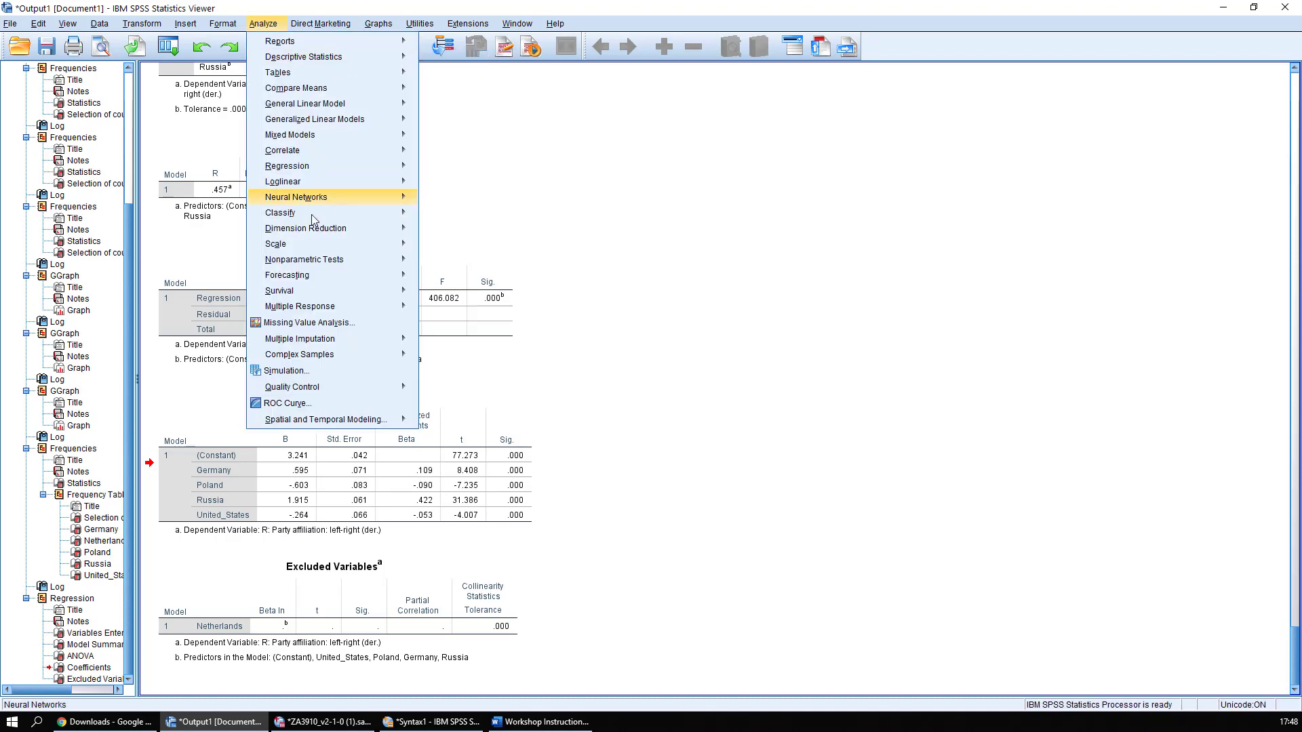
mouse_move(417, 180)
mouse_move(368, 164)
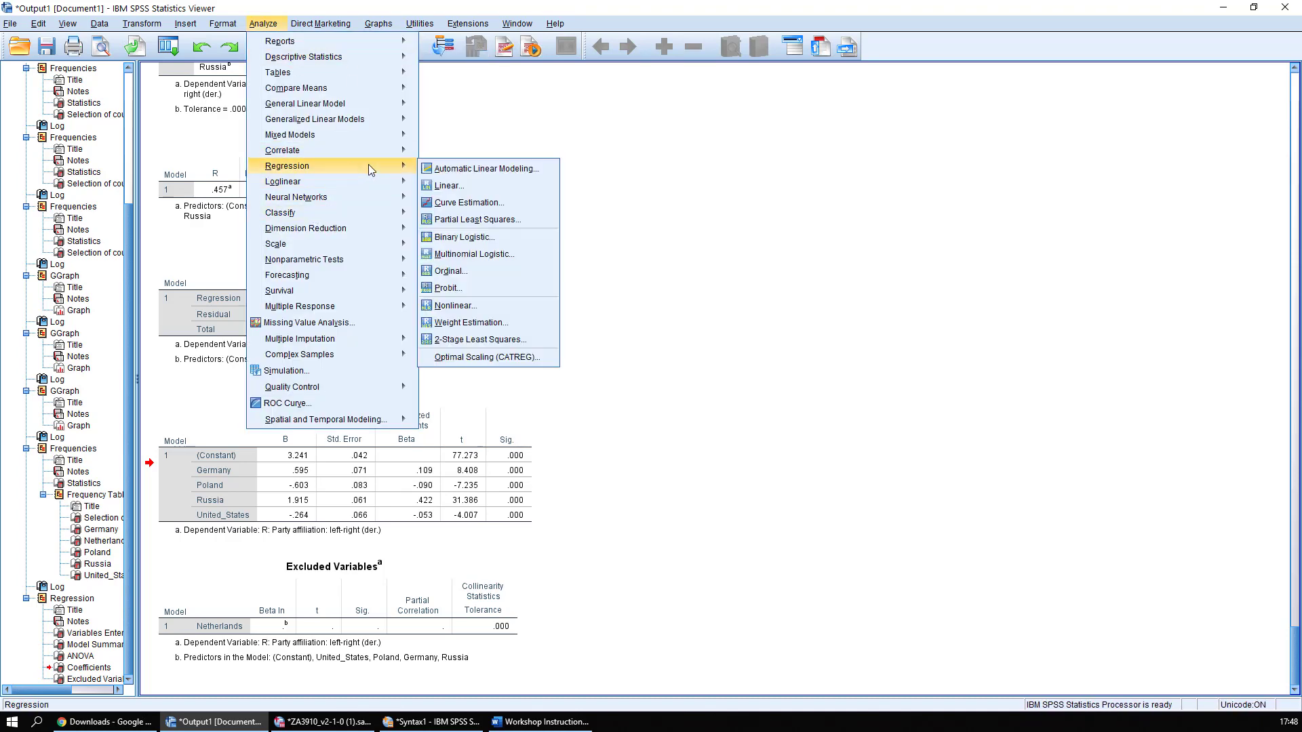
click(461, 184)
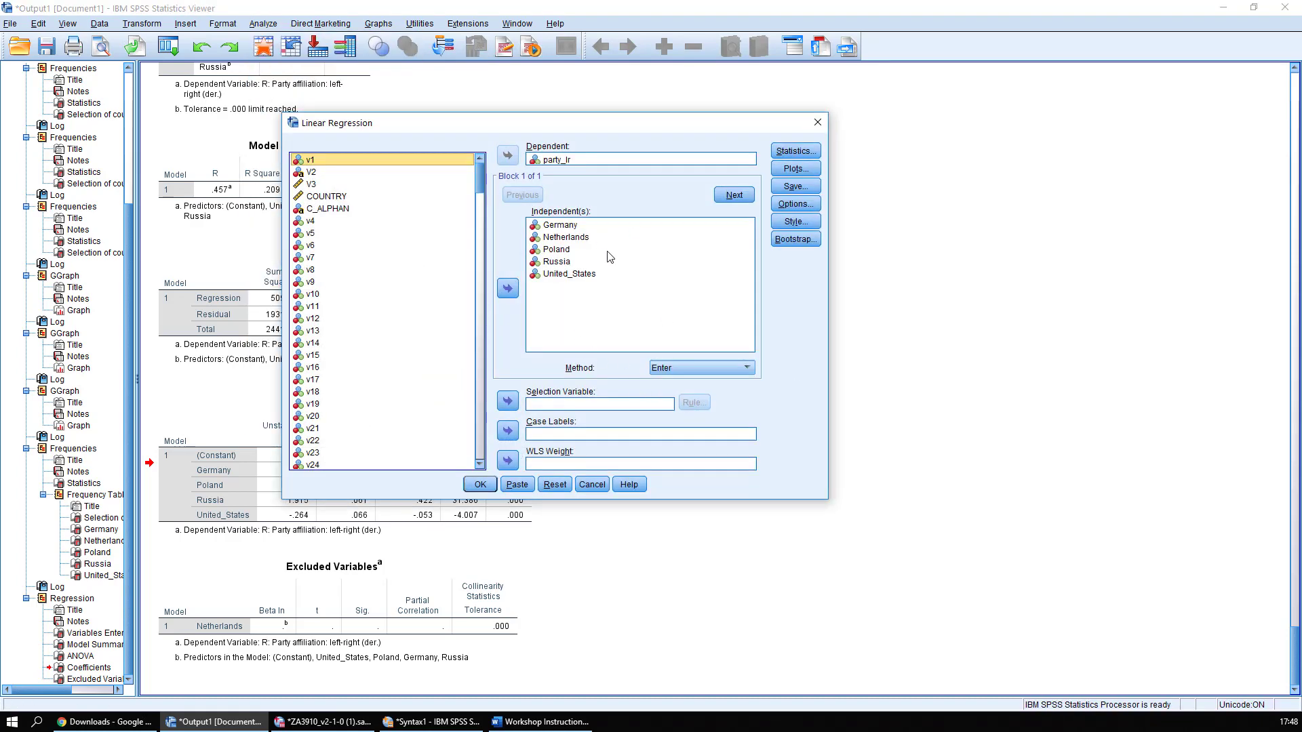
click(582, 227)
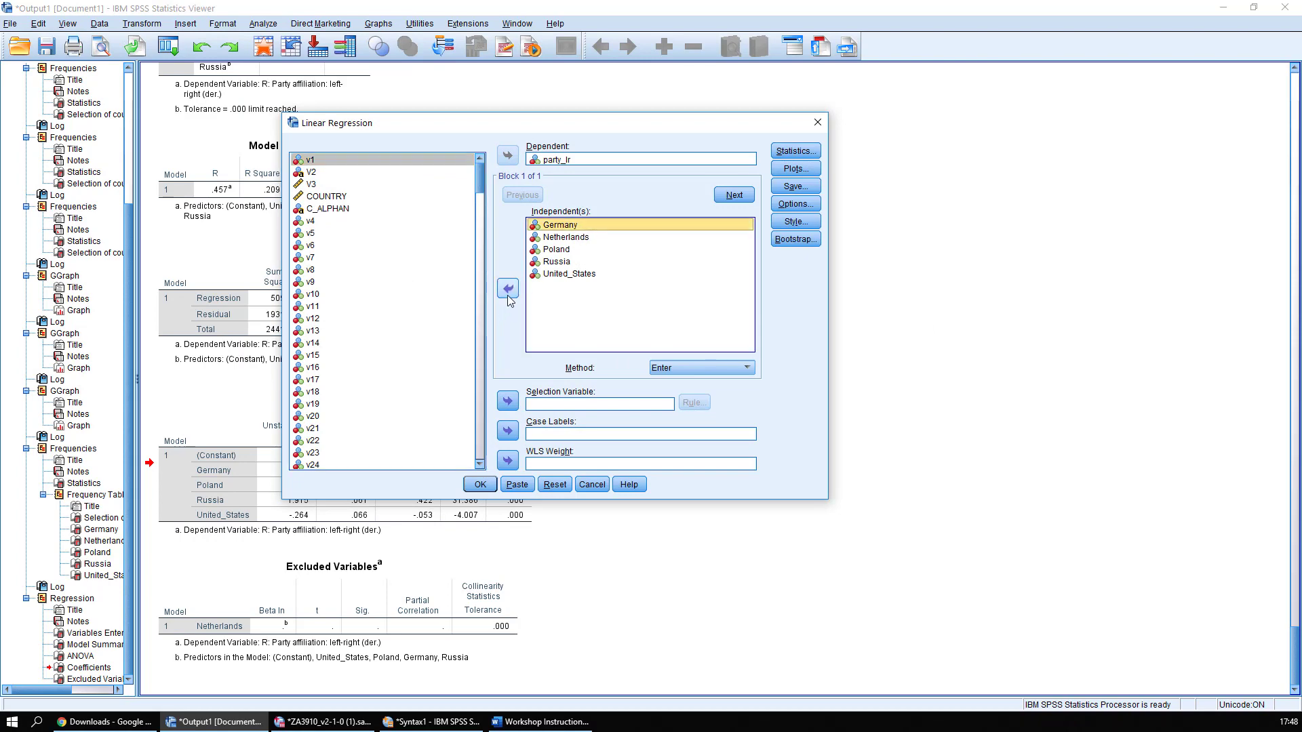
click(508, 291)
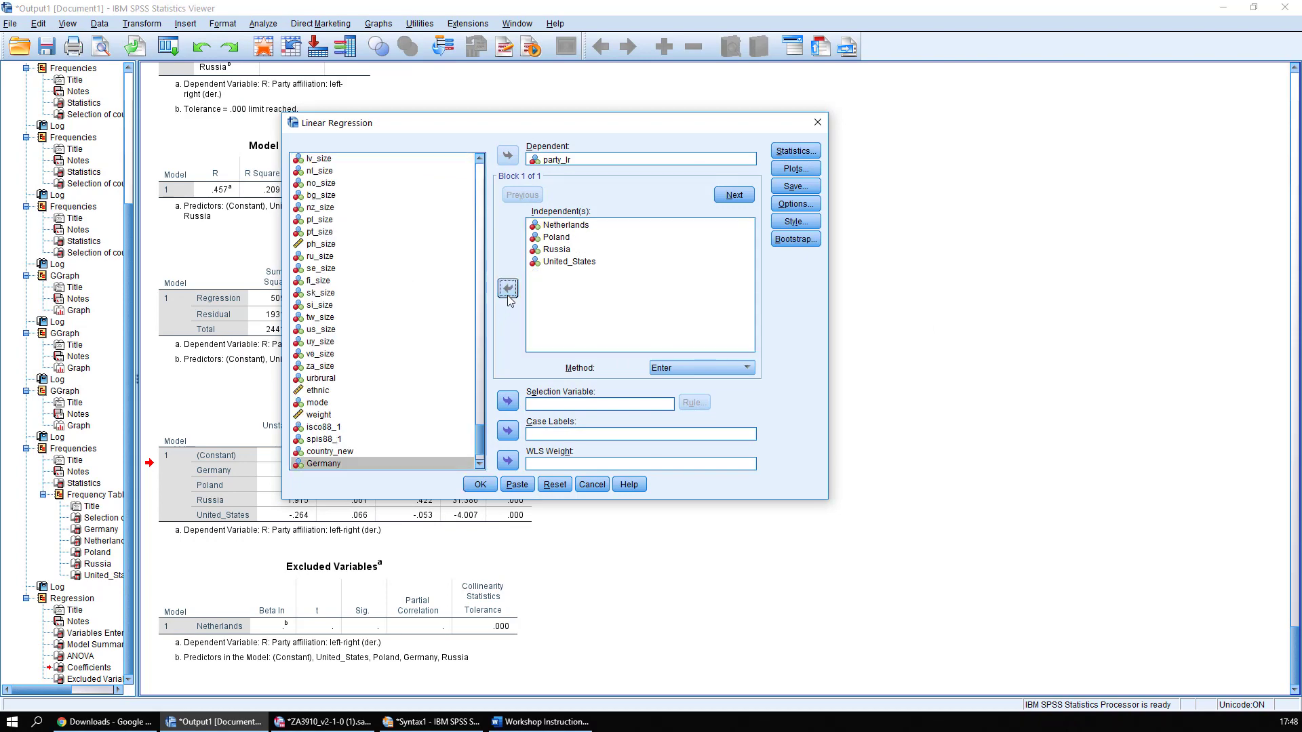
click(480, 487)
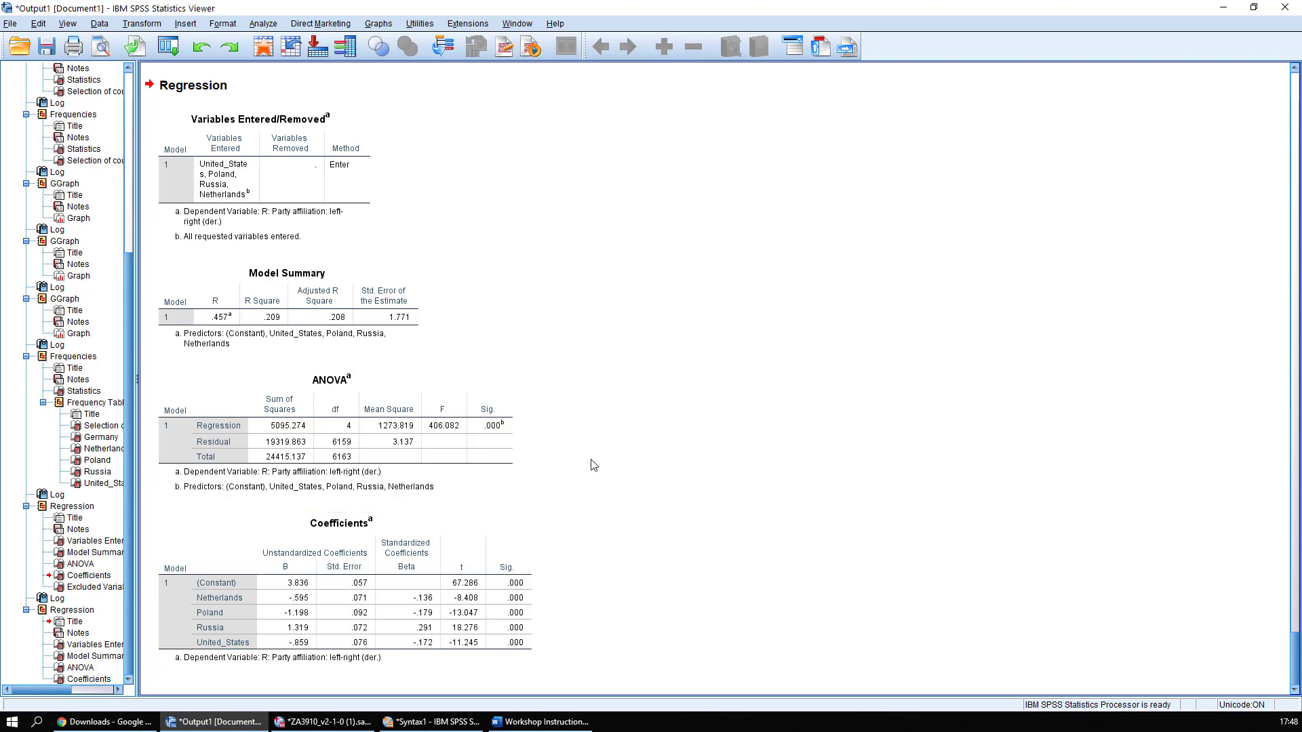
Step: Compare the country coefficients of the regression that omits Netherlands with those of the rerun that omits Germany
scroll(523, 457, up, 9)
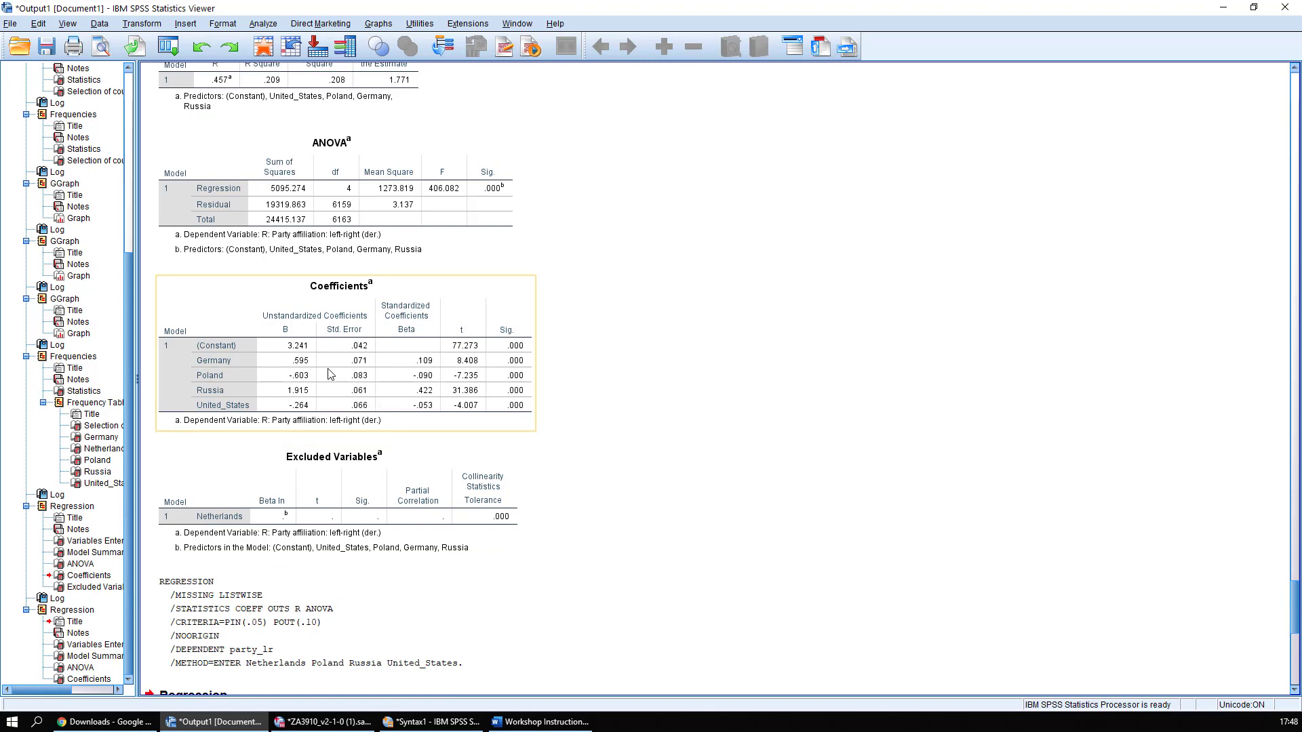
scroll(407, 441, down, 6)
scroll(380, 501, down, 3)
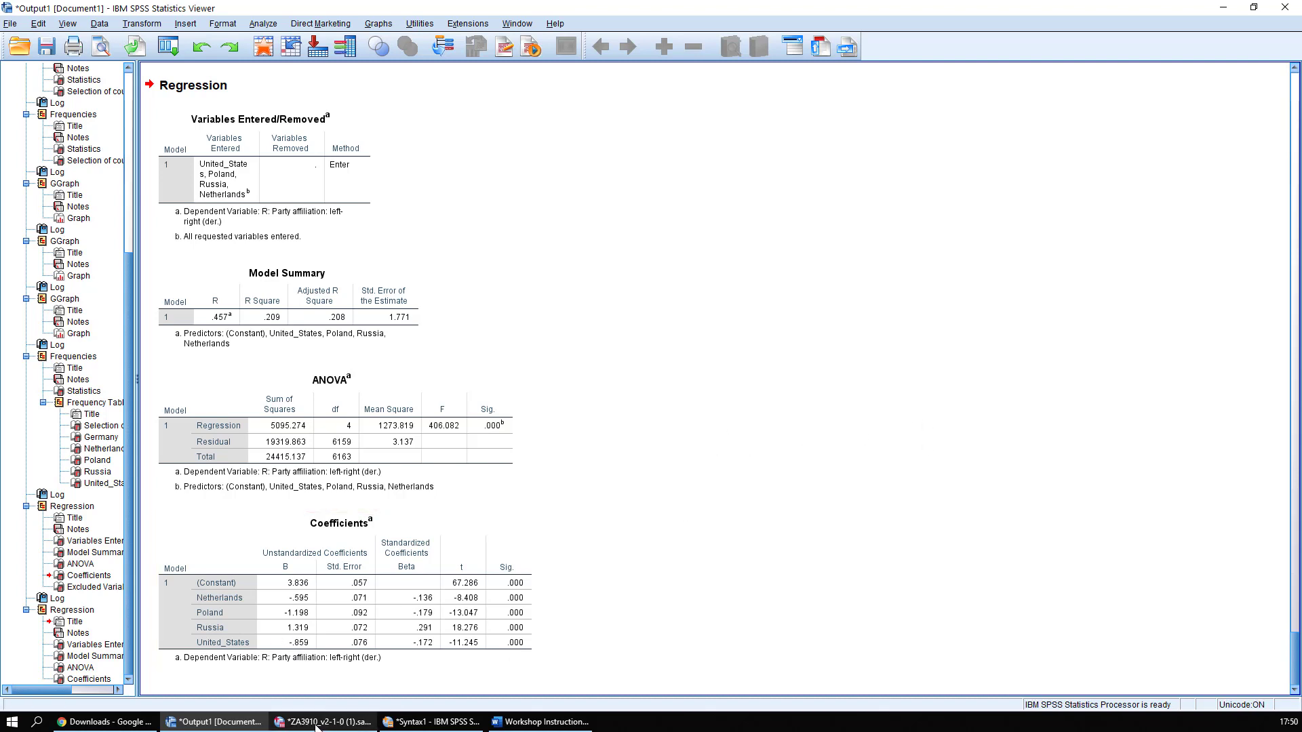
Step: Switch to the Word workshop instructions and review the Linear Regression example, the reference category note and question 22 on the country dummies
click(352, 724)
click(540, 722)
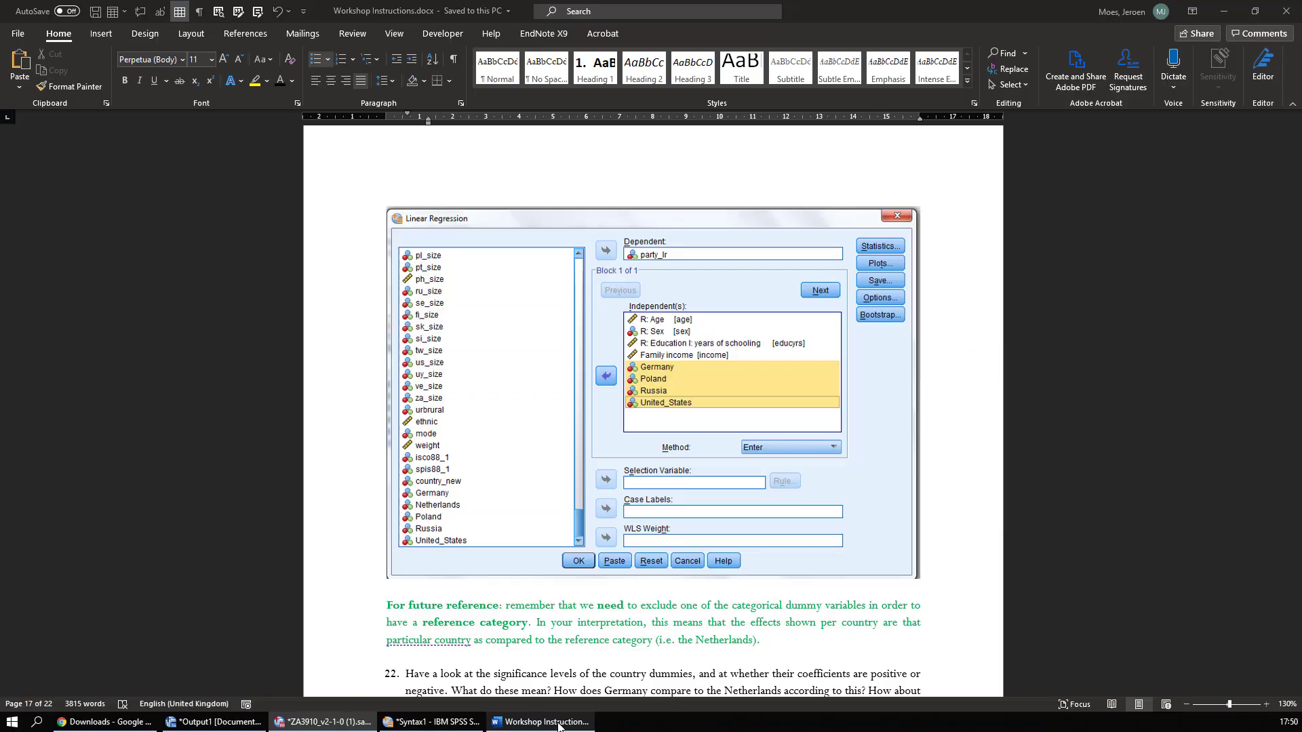
scroll(695, 543, down, 5)
scroll(688, 526, up, 5)
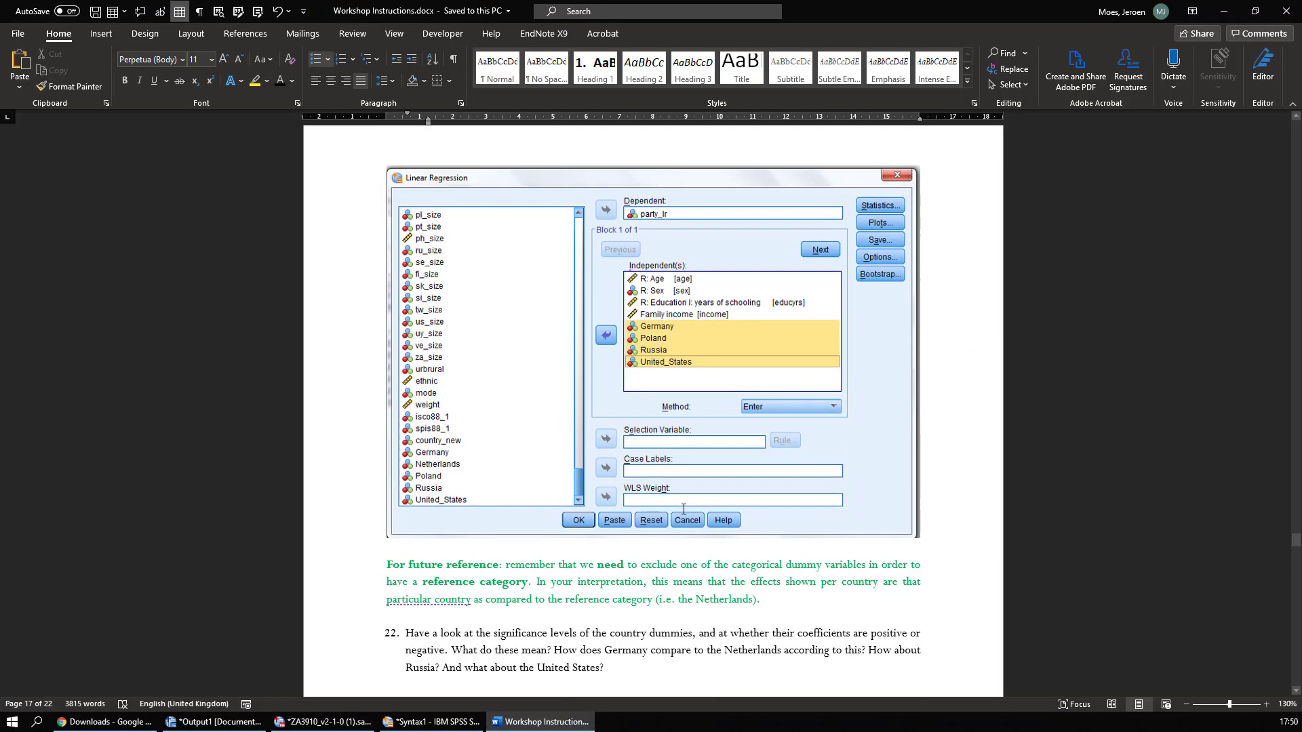
scroll(683, 507, down, 5)
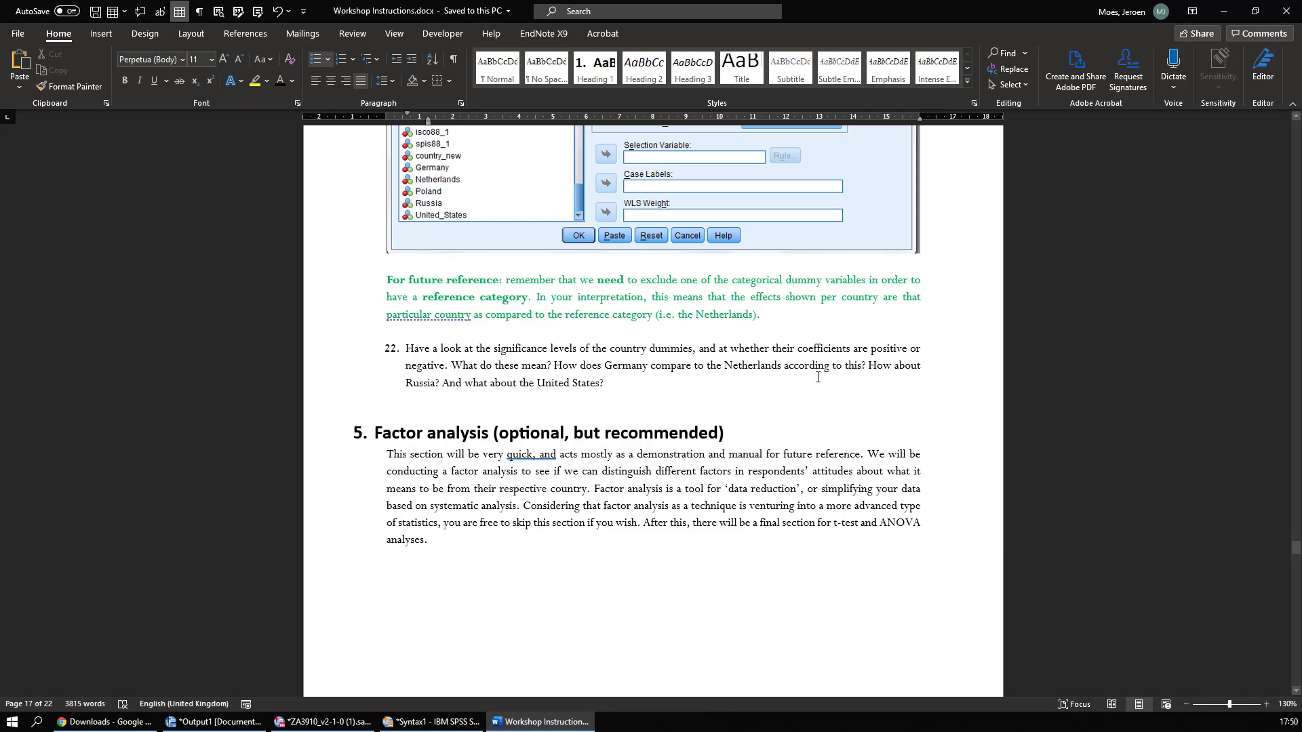
scroll(817, 378, up, 5)
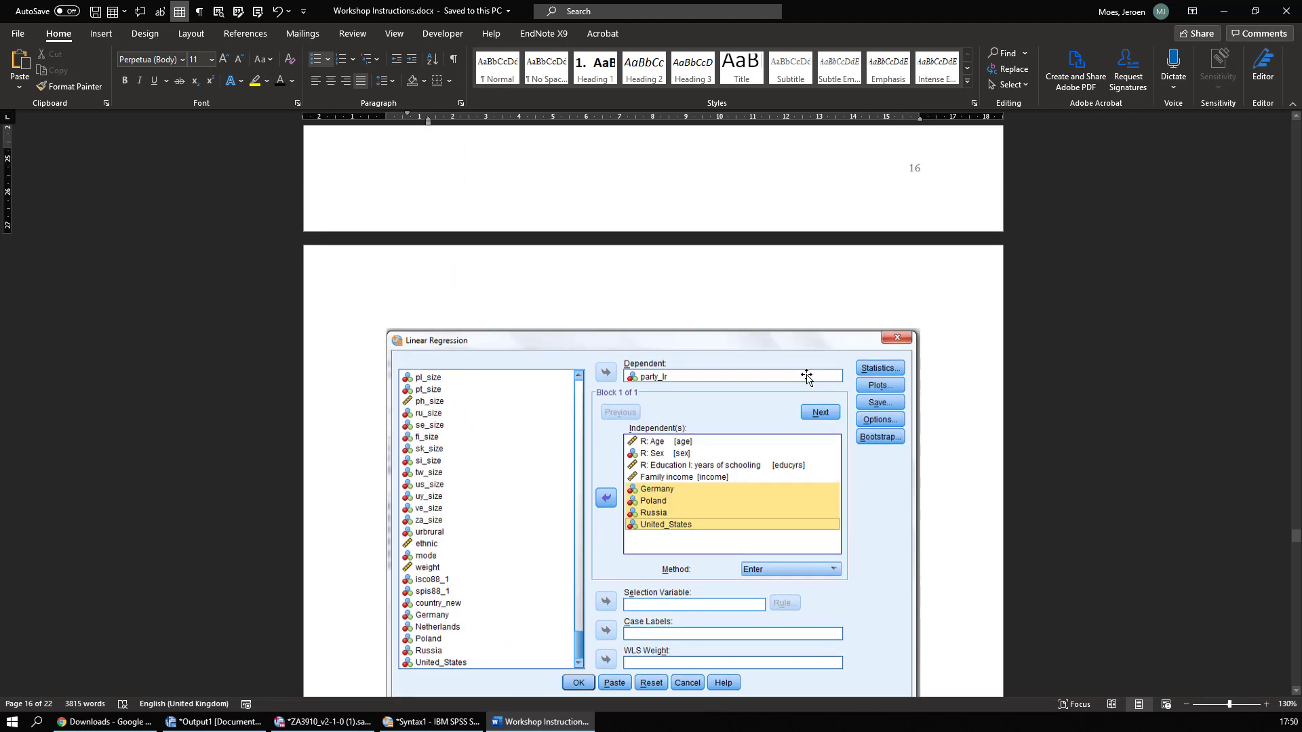